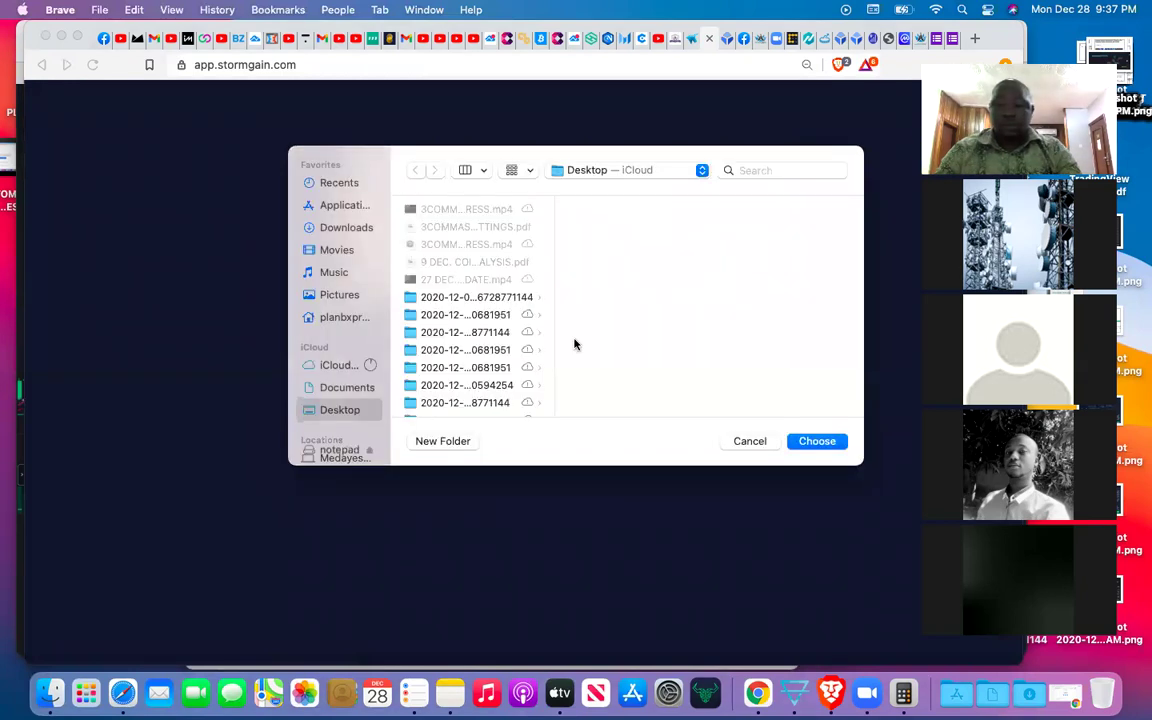
Choose the Desktop folder as the save location for the Zoom meeting recordings and save the setting
left_click(795, 447)
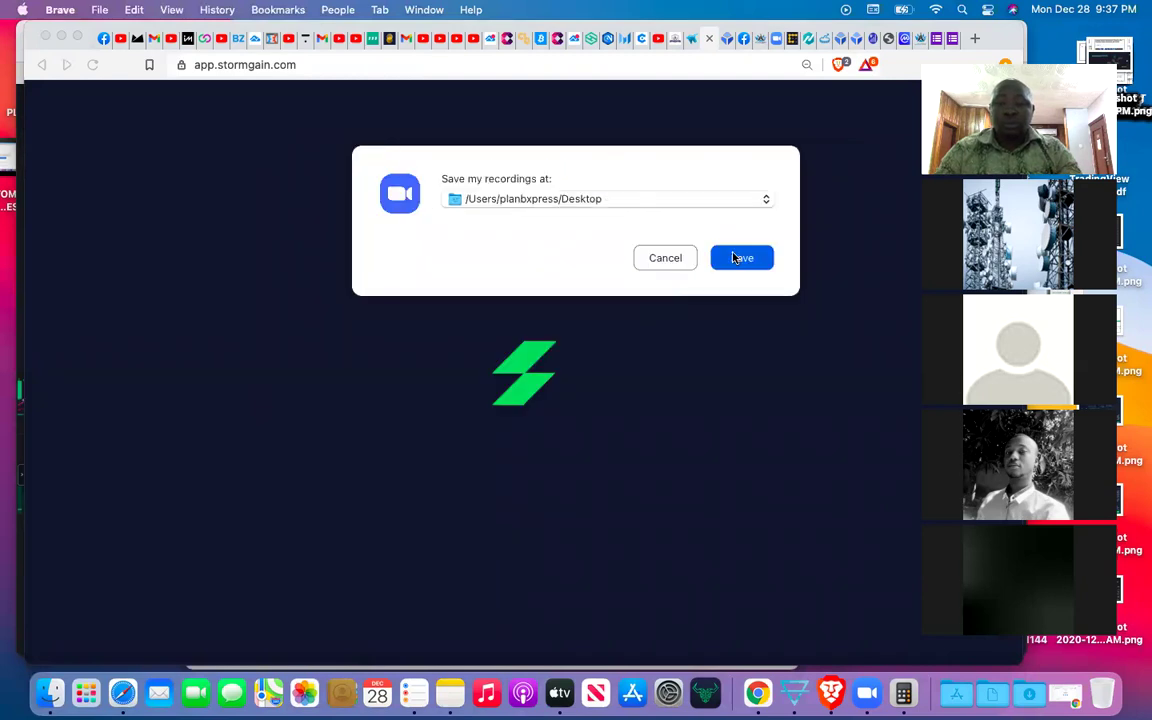
left_click(741, 258)
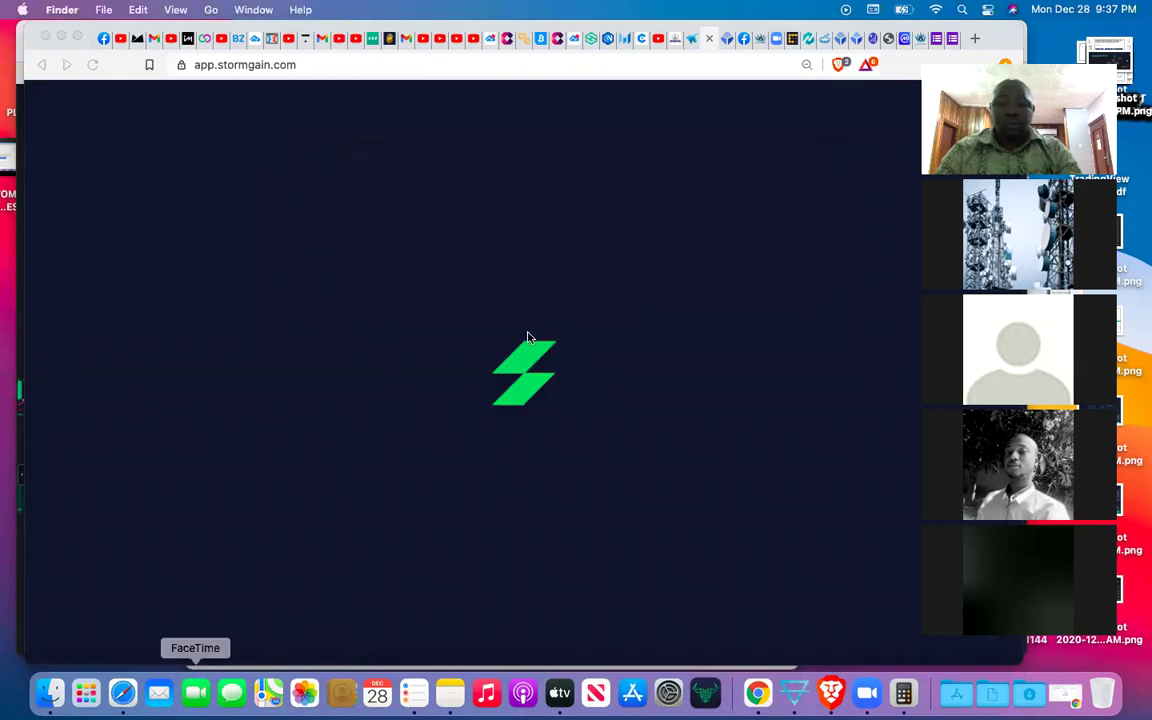
Switch to Safari and open the 3Commas dashboard
left_click(124, 693)
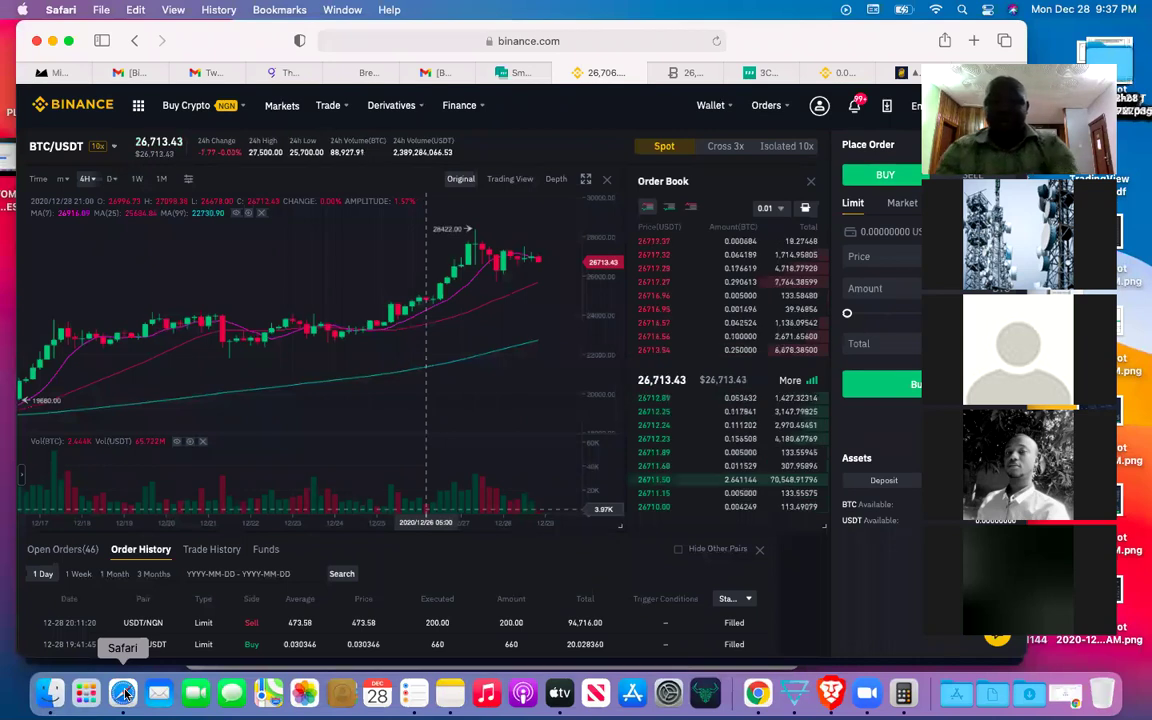
left_click(766, 72)
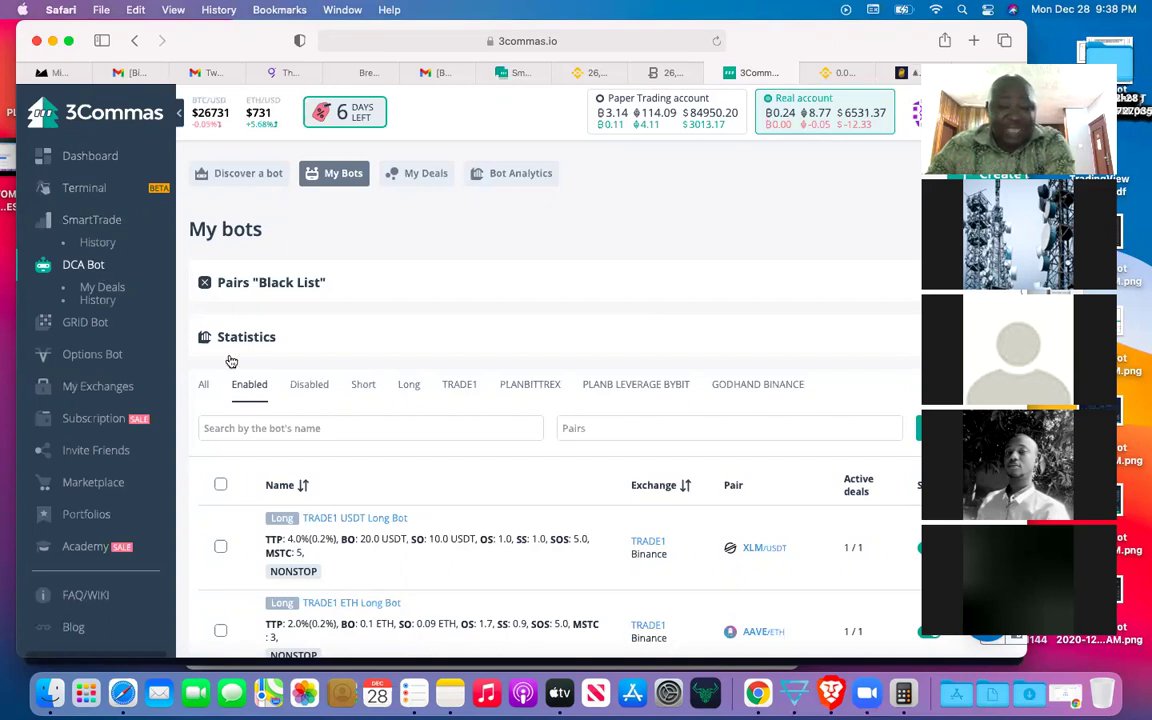
left_click(95, 159)
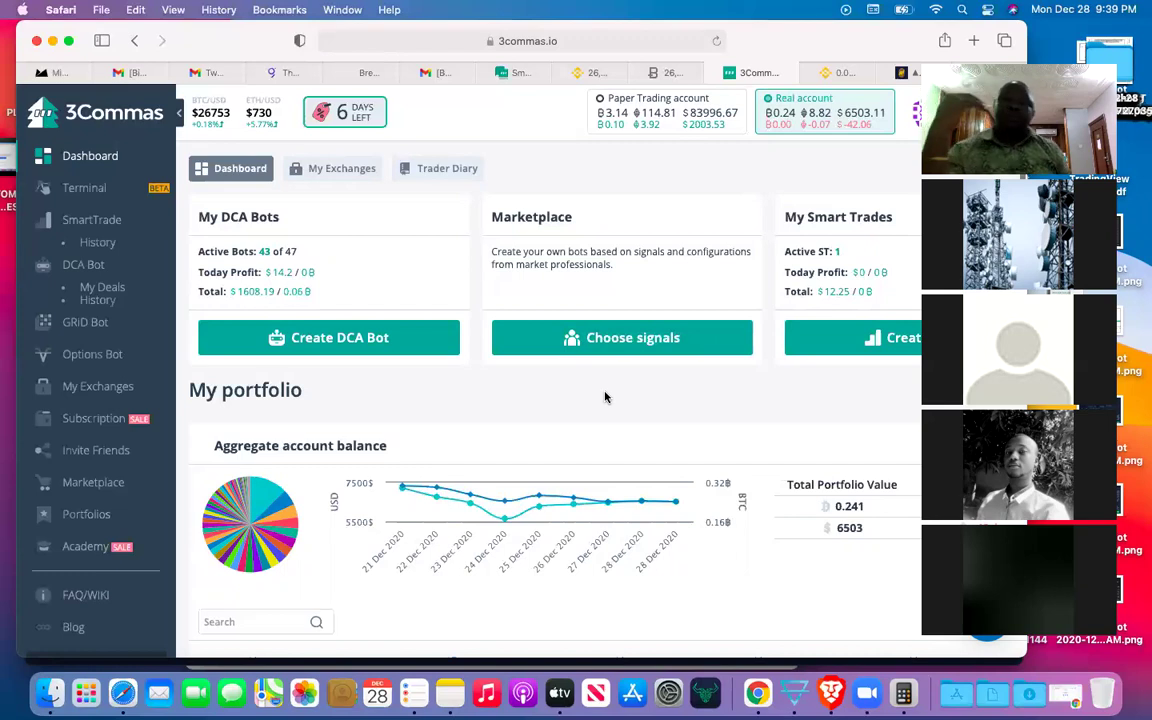
Review the dashboard's token holdings, connected exchanges, live trades feed, popular DCA bots and supported exchanges
scroll(605, 397, "down", 10)
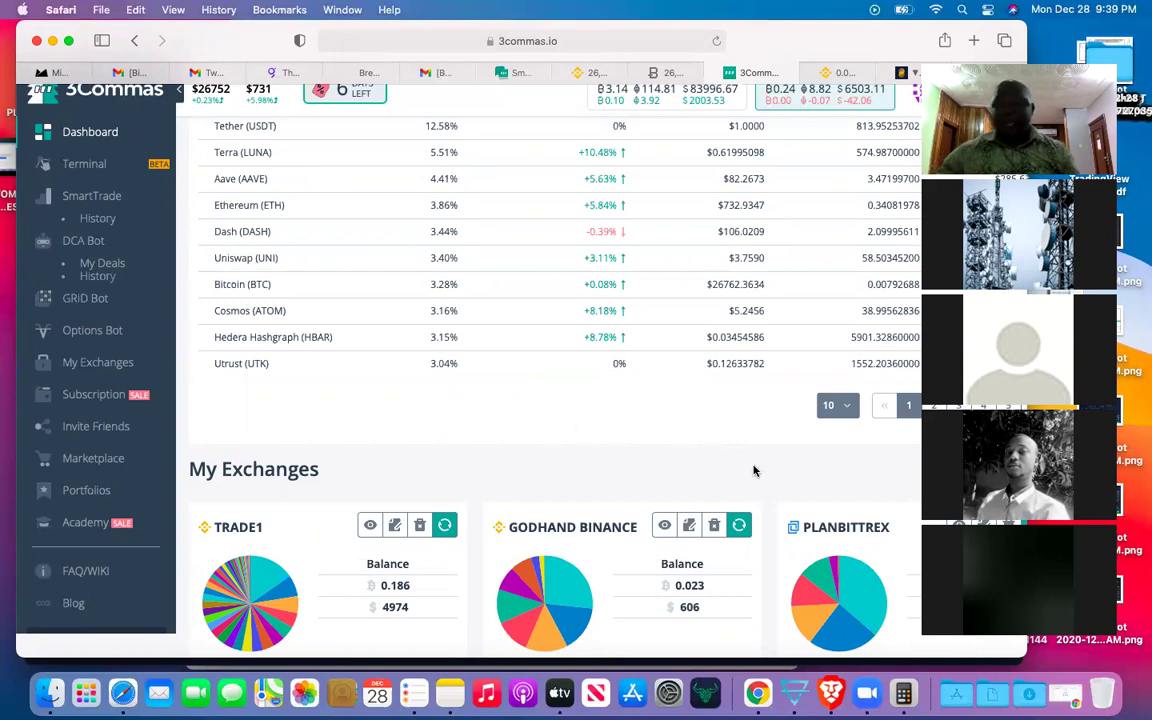
scroll(754, 471, "down", 10)
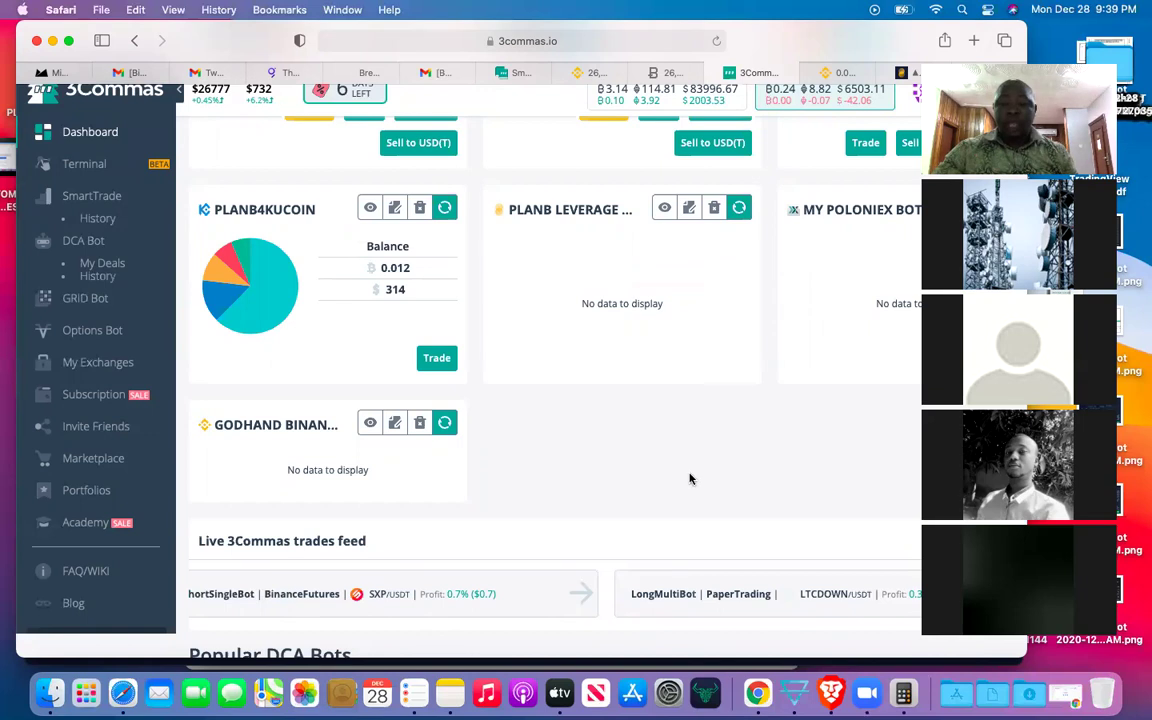
scroll(683, 478, "down", 10)
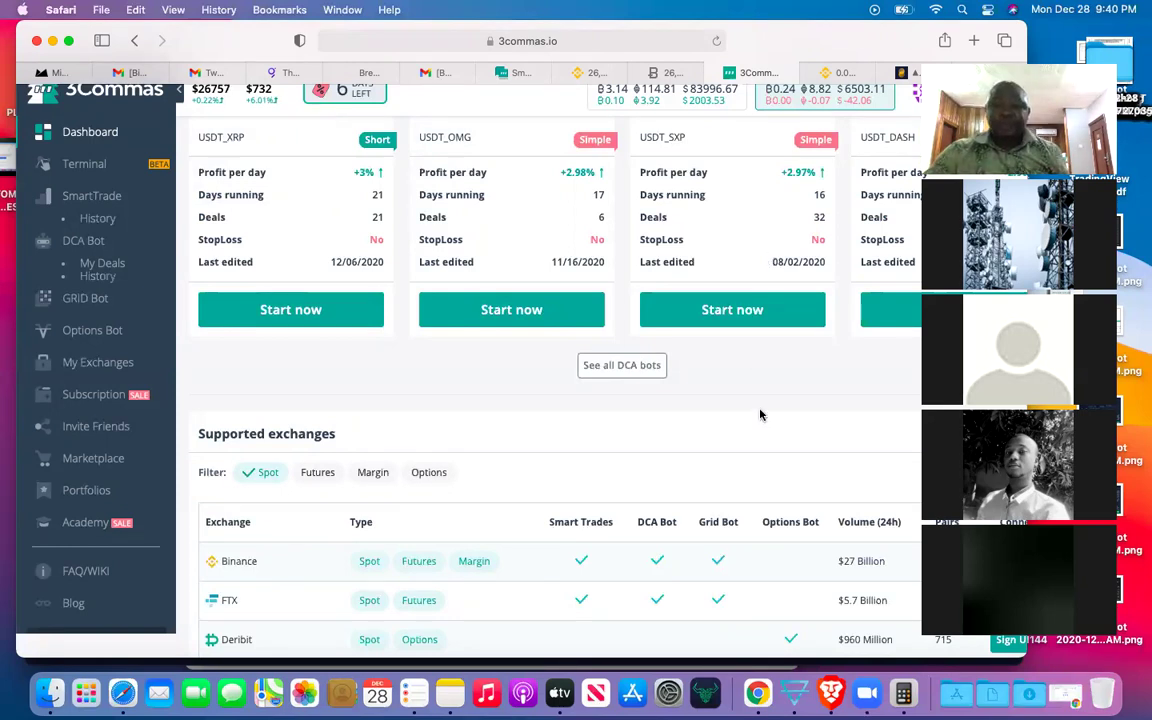
scroll(760, 414, "up", 5)
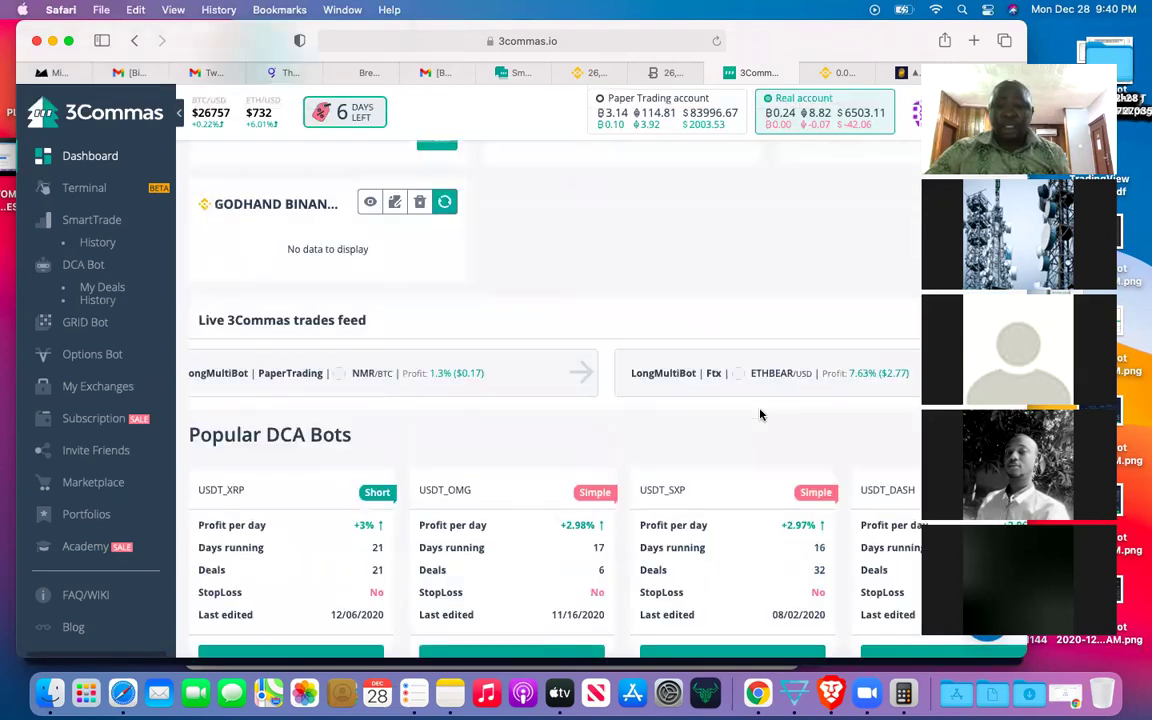
scroll(760, 414, "up", 3)
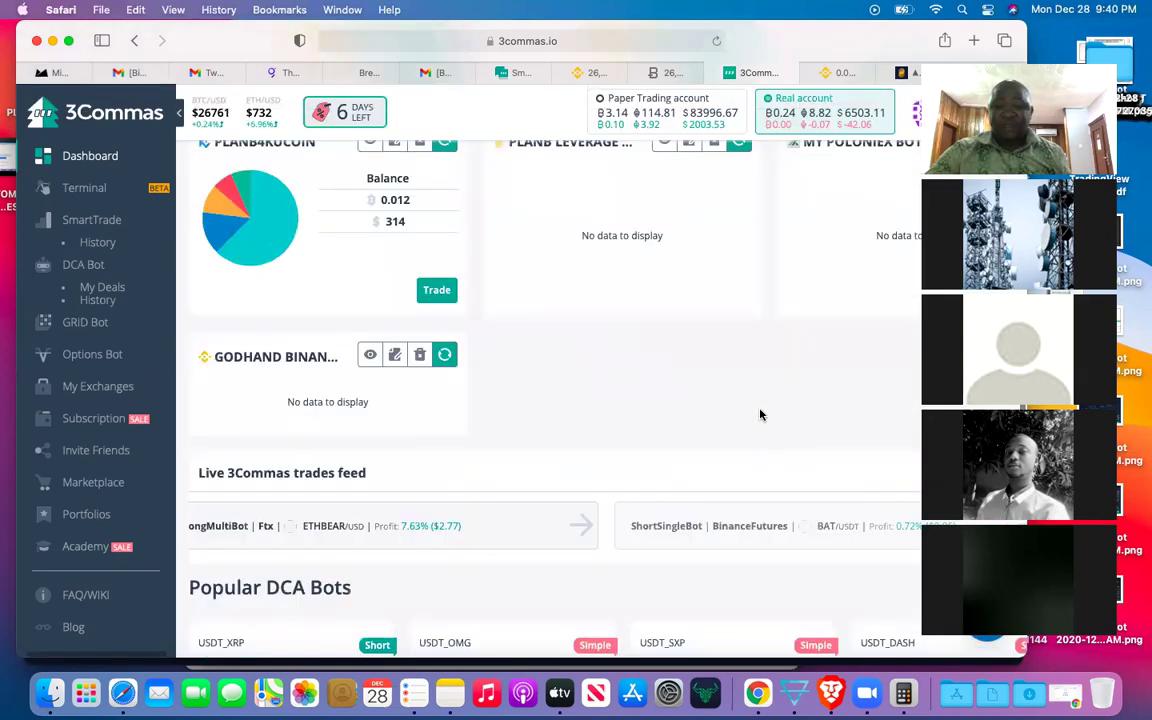
scroll(760, 415, "down", 5)
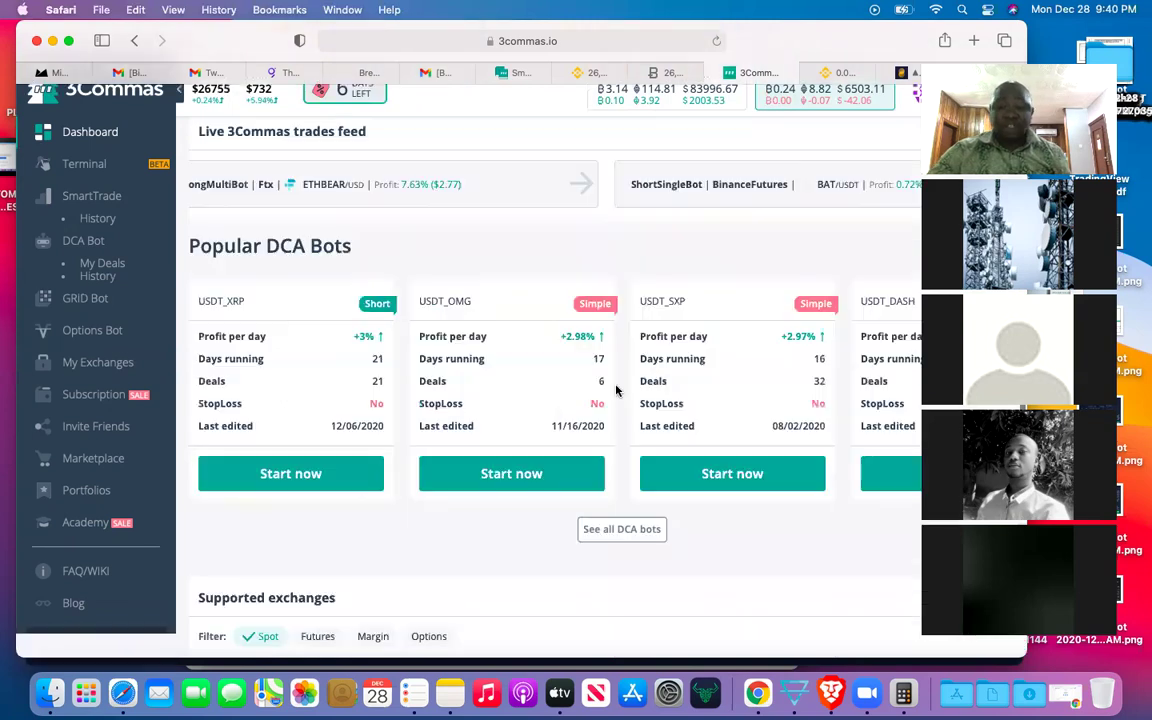
scroll(513, 383, "up", 3)
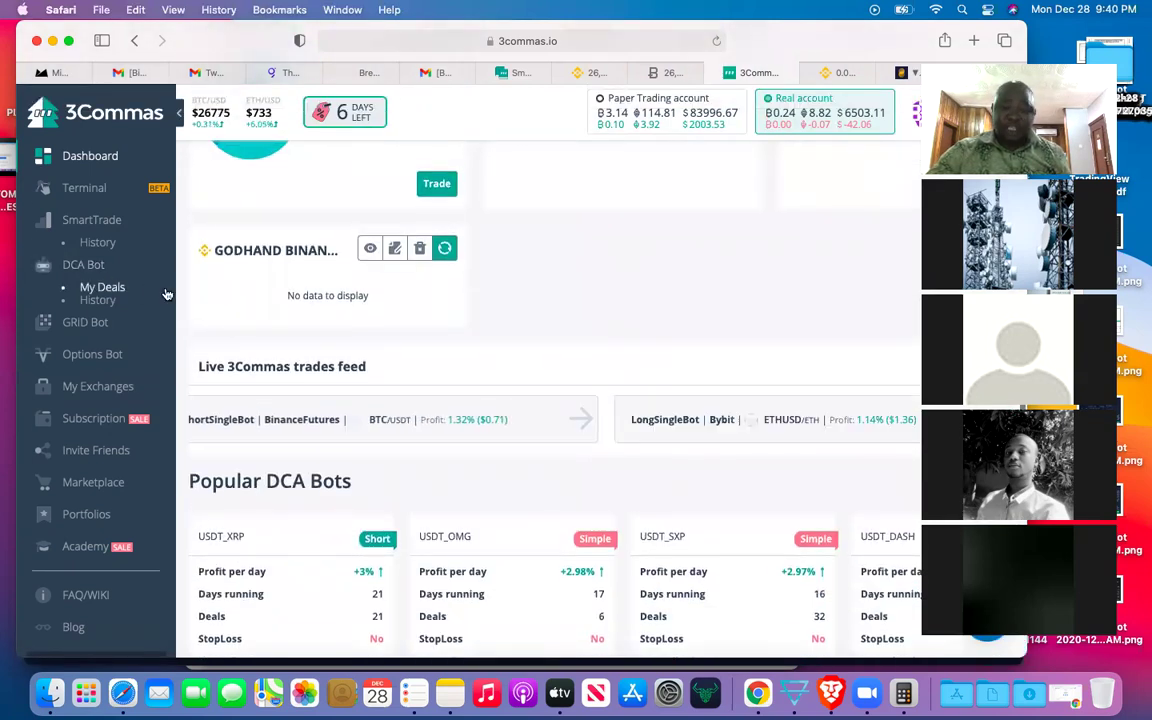
Open the DCA bots page and look over the filters and the list of enabled bots
left_click(92, 266)
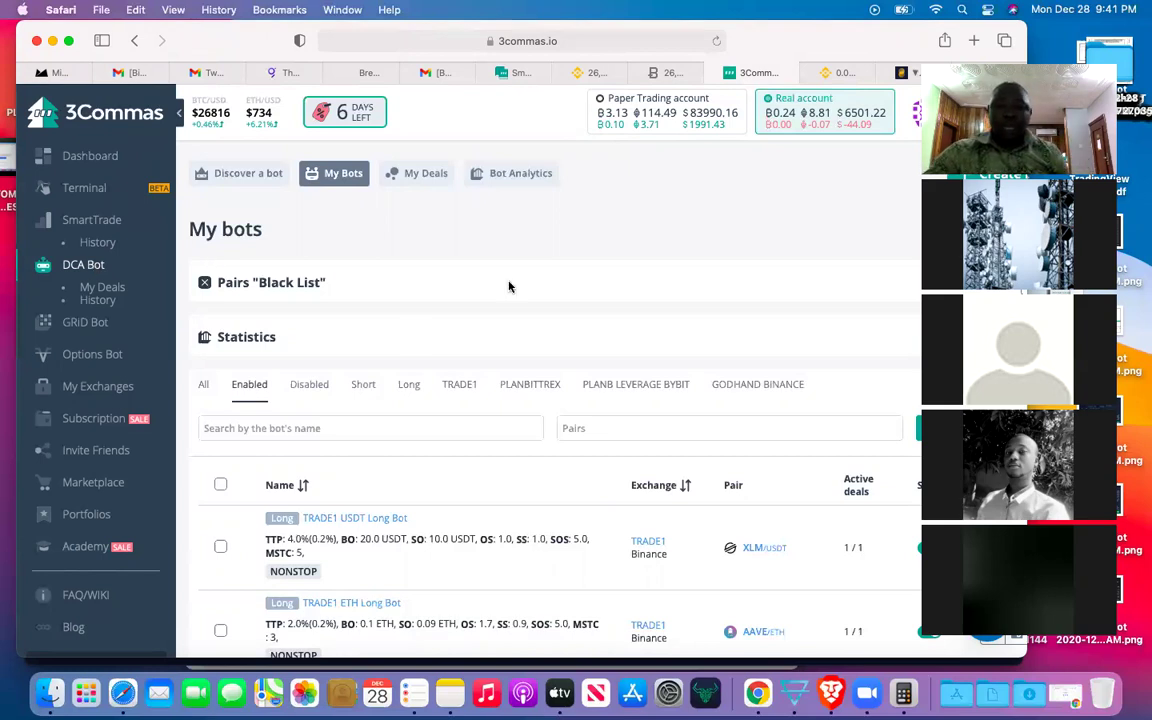
left_click(1047, 57)
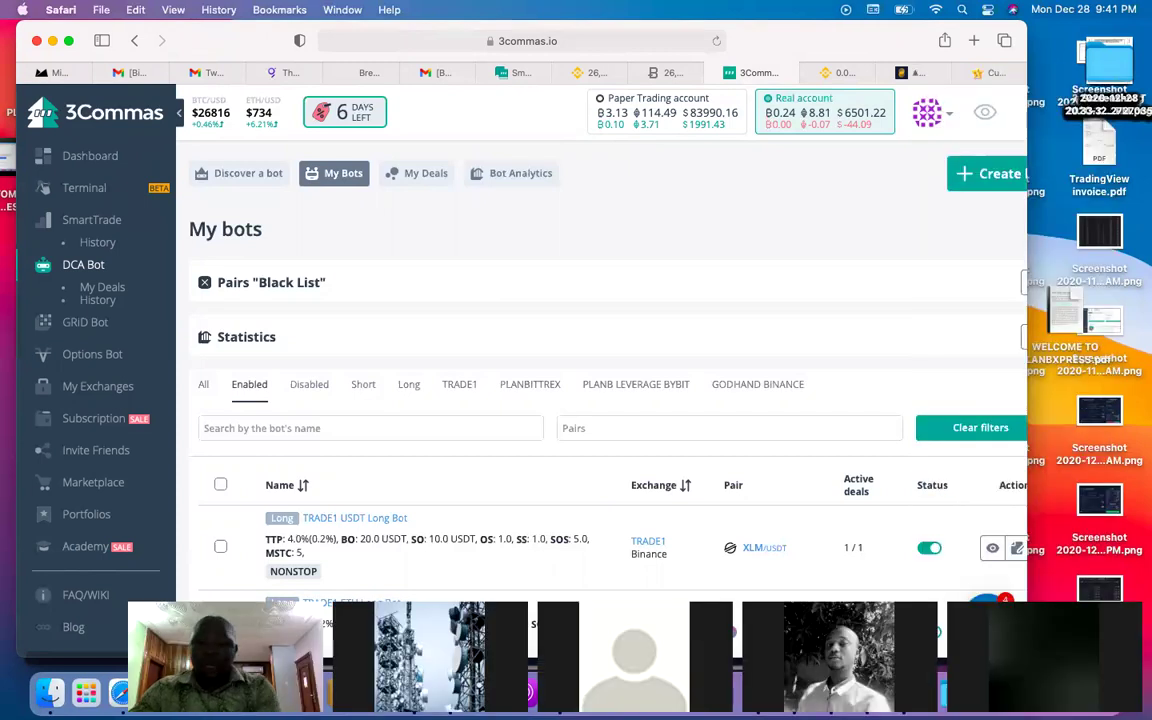
scroll(800, 297, "right", 2)
scroll(800, 297, "down", 1)
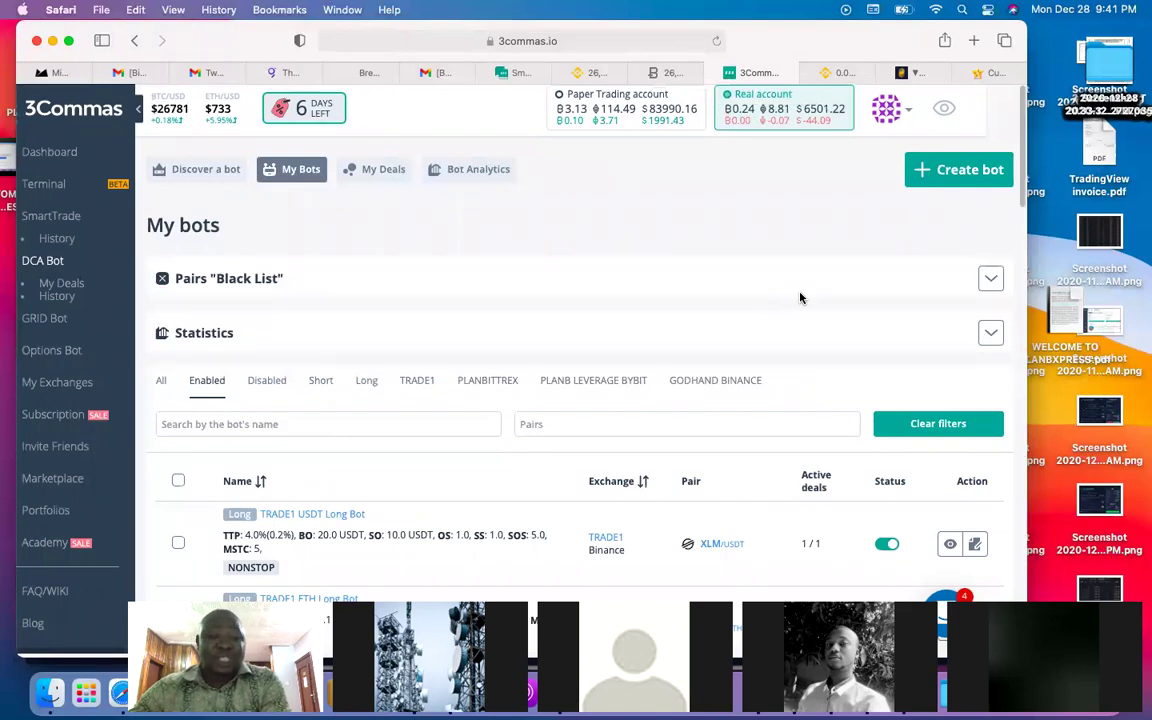
scroll(800, 297, "down", 1)
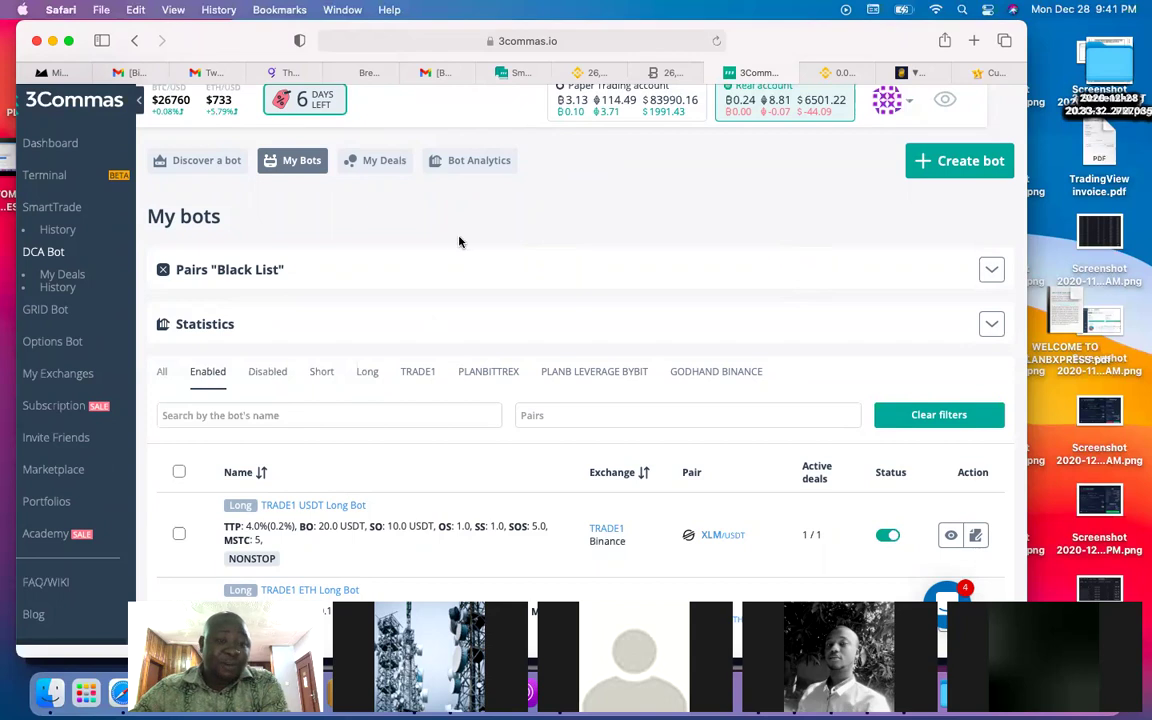
scroll(459, 241, "up", 1)
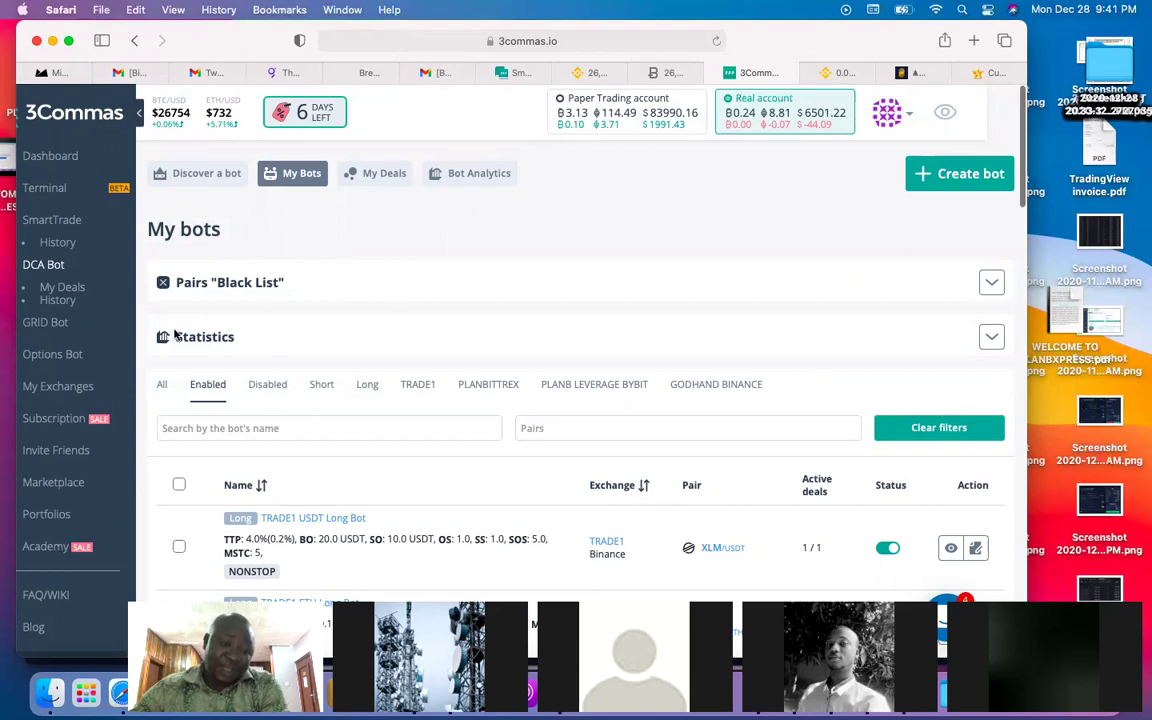
Return to the dashboard and review the DCA bot summary and the aggregate portfolio balance
left_click(58, 159)
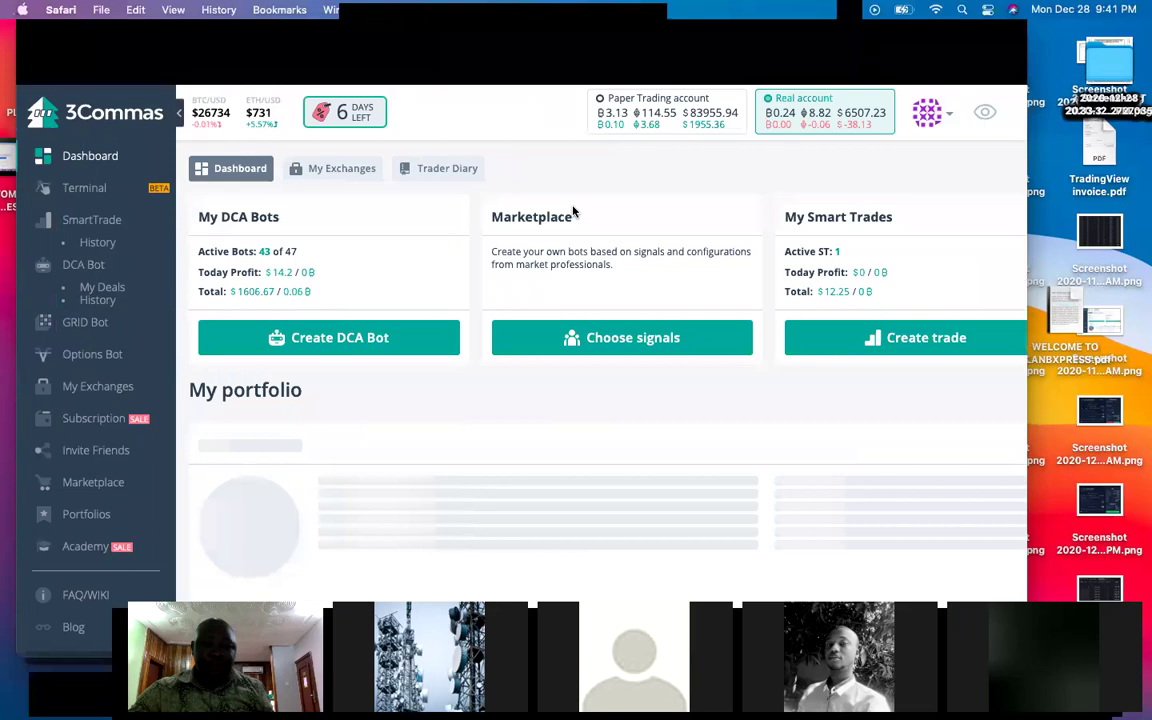
scroll(573, 211, "down", 5)
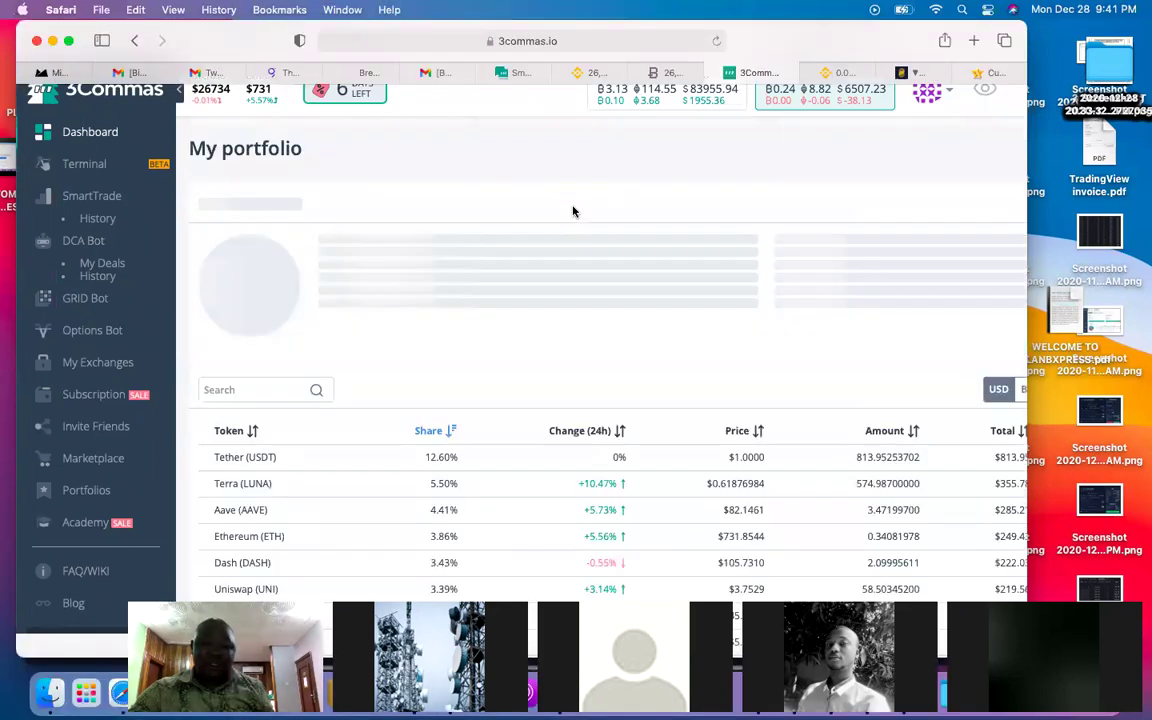
scroll(573, 211, "up", 5)
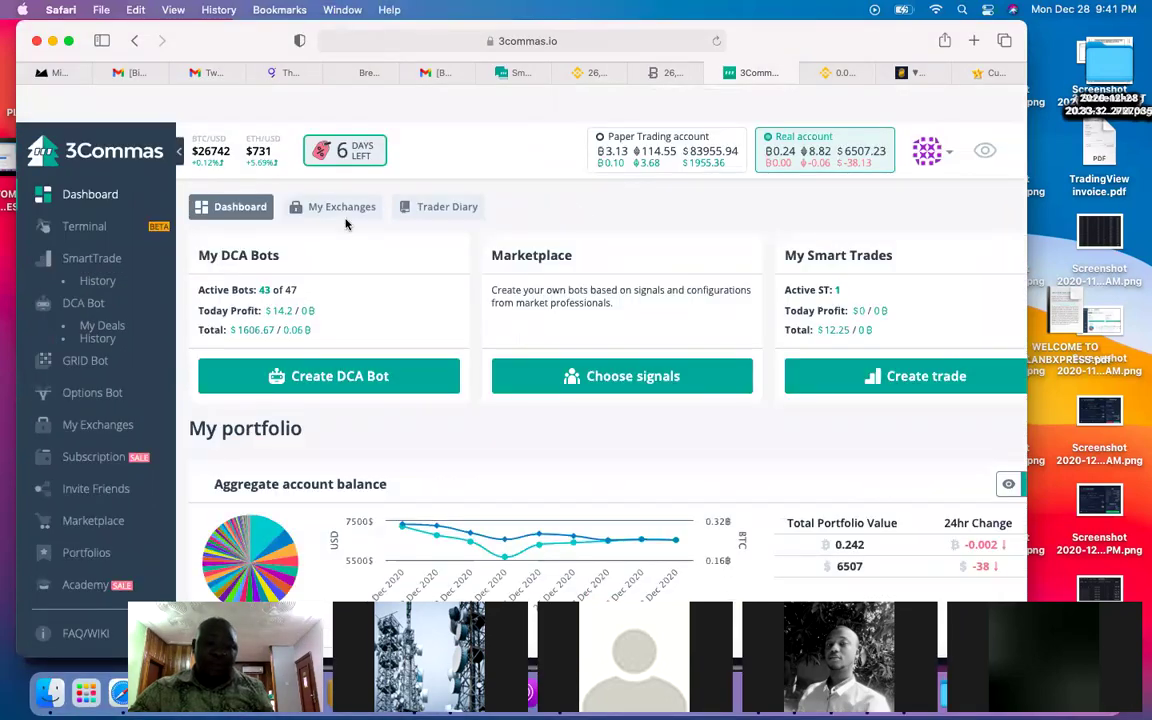
scroll(346, 224, "down", 1)
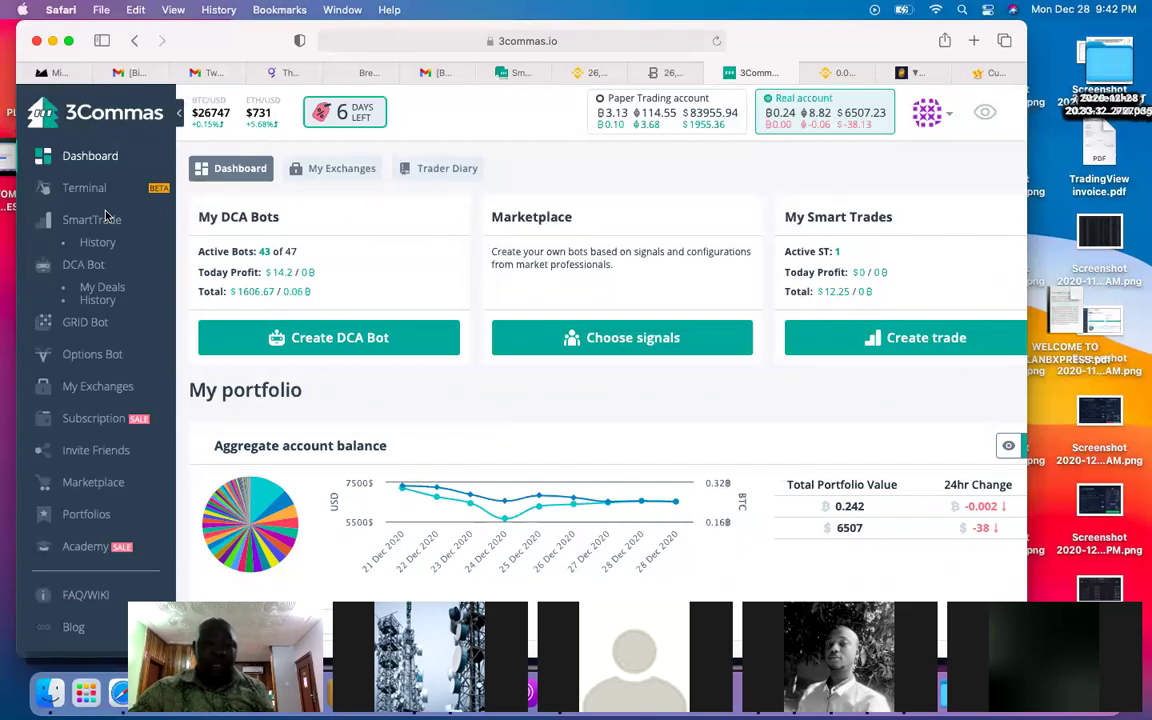
Start creating a new DCA bot from the list of bots
left_click(112, 265)
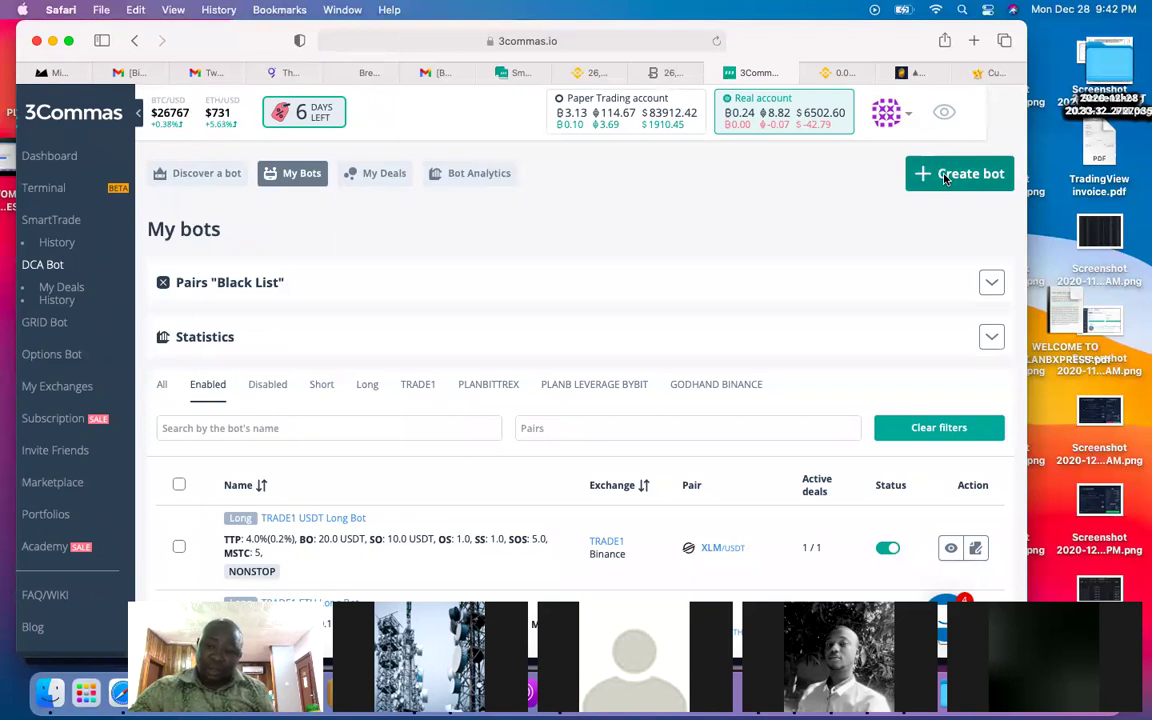
left_click(944, 177)
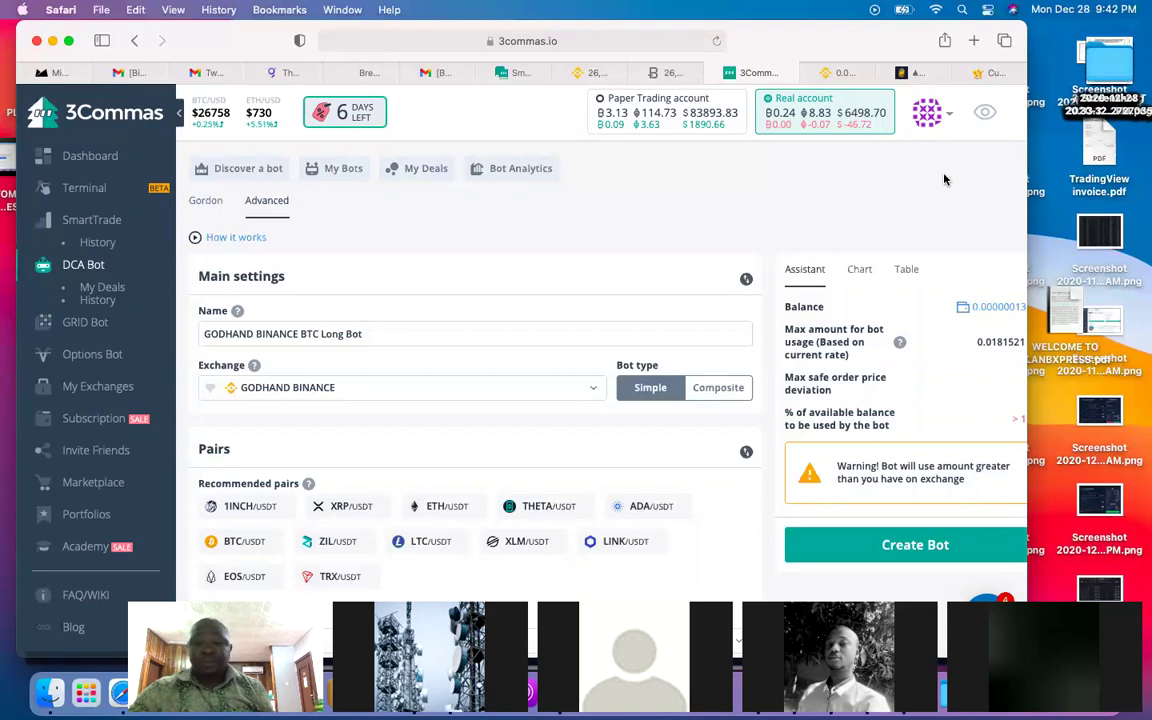
Compare the new bot's Advanced settings with the Gordon setup and its strategies, ending on the Advanced form
scroll(944, 179, "down", 2)
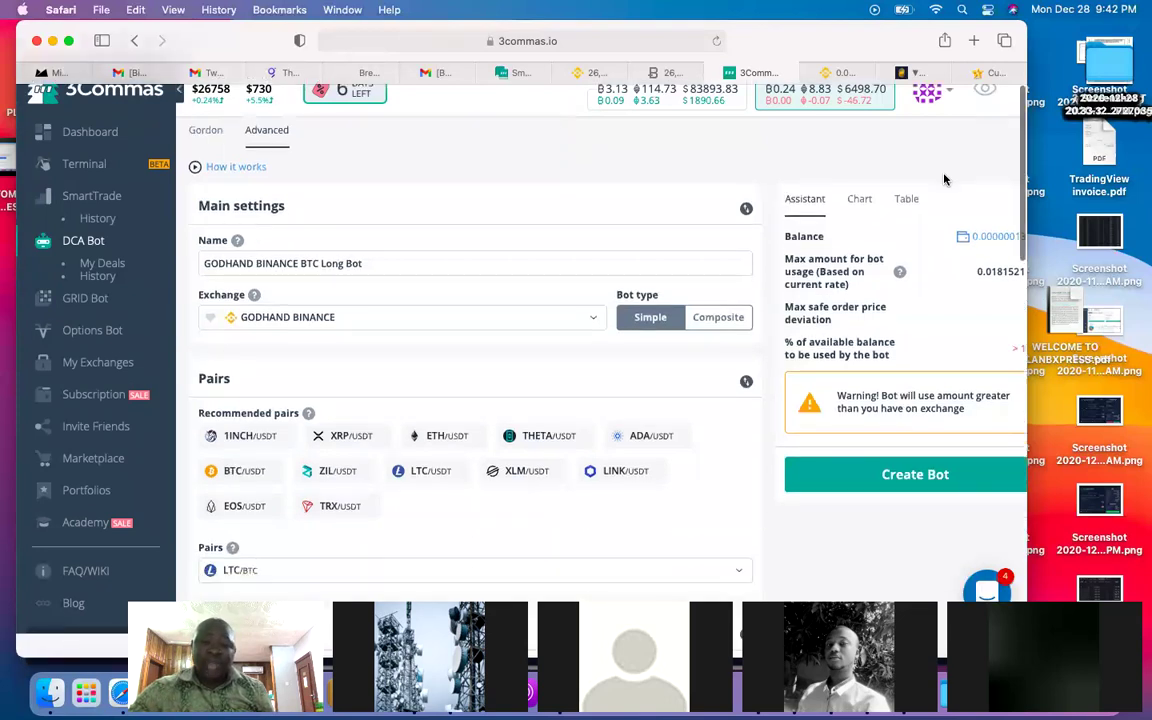
scroll(944, 179, "up", 2)
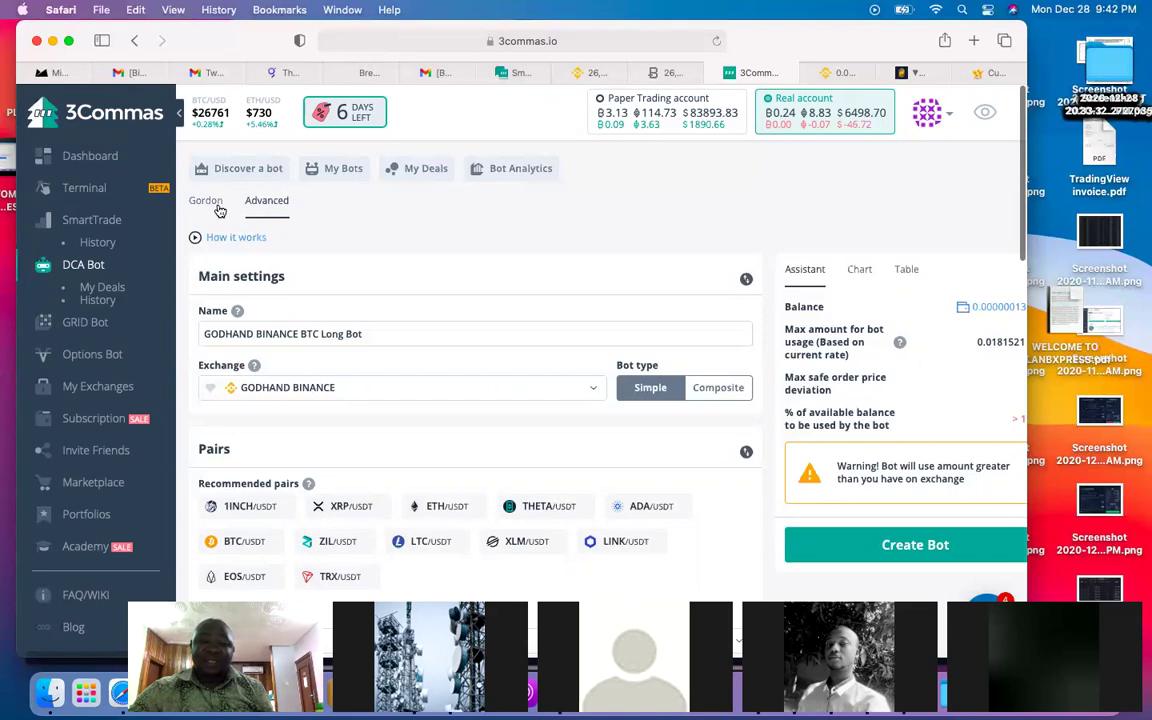
left_click(206, 202)
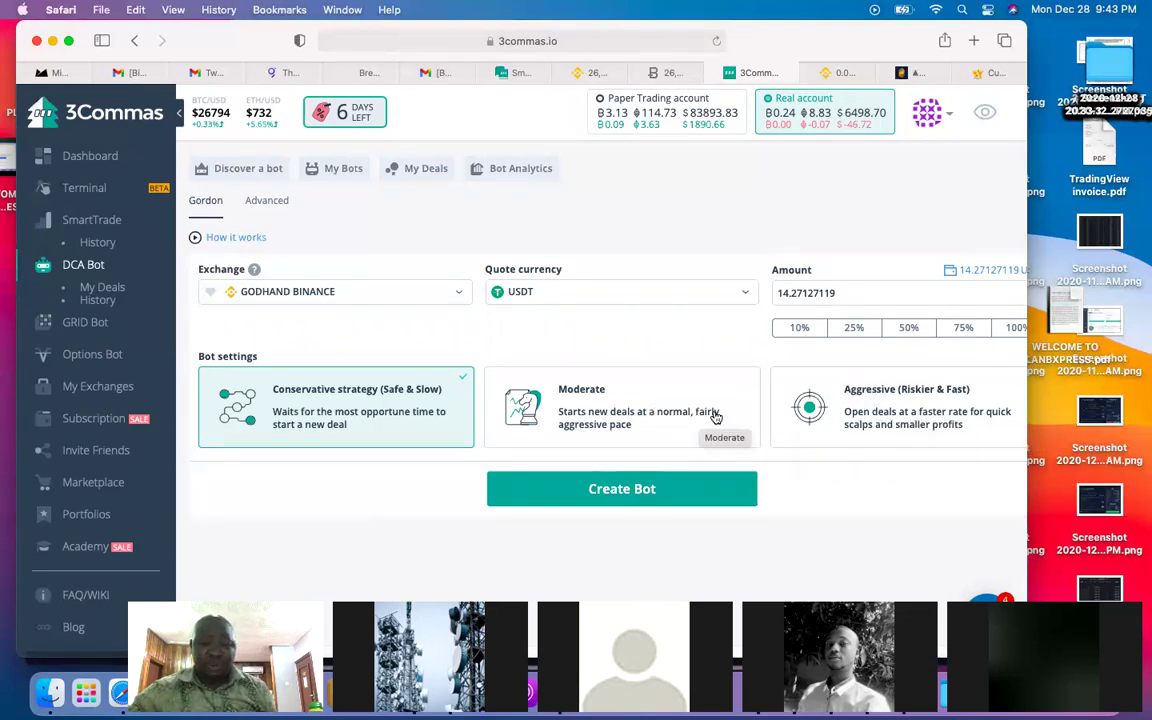
left_click(268, 203)
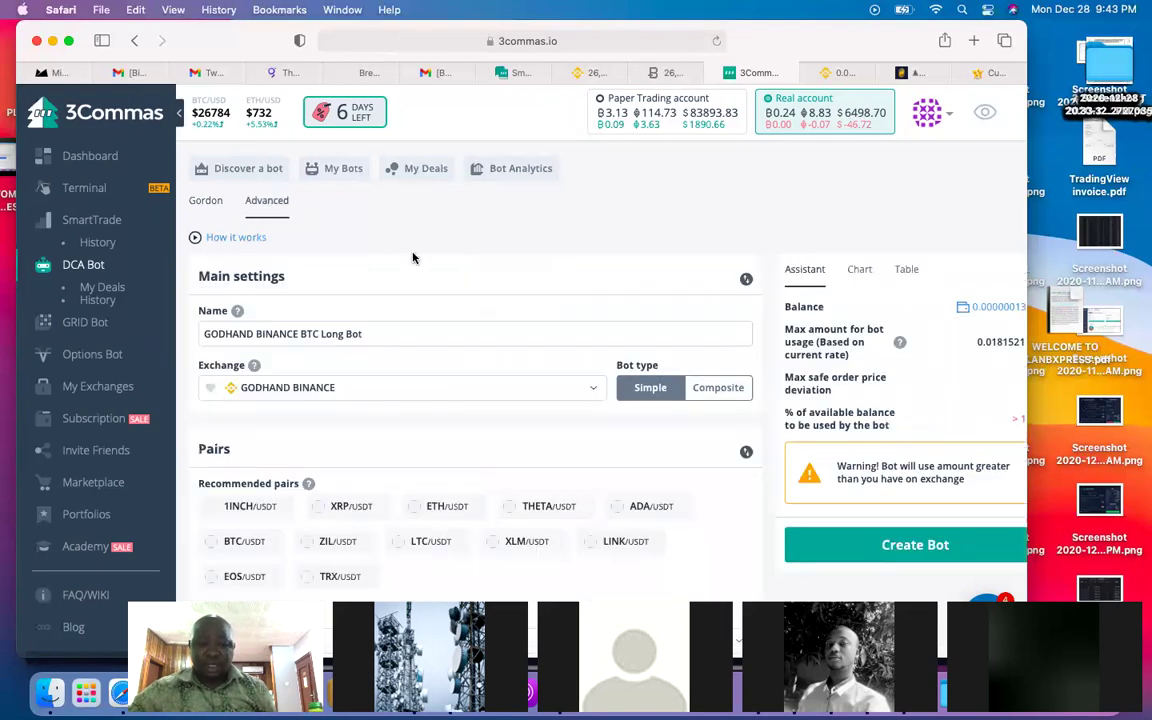
Set the new bot's exchange account to TRADE1 in the main settings
scroll(478, 292, "down", 2)
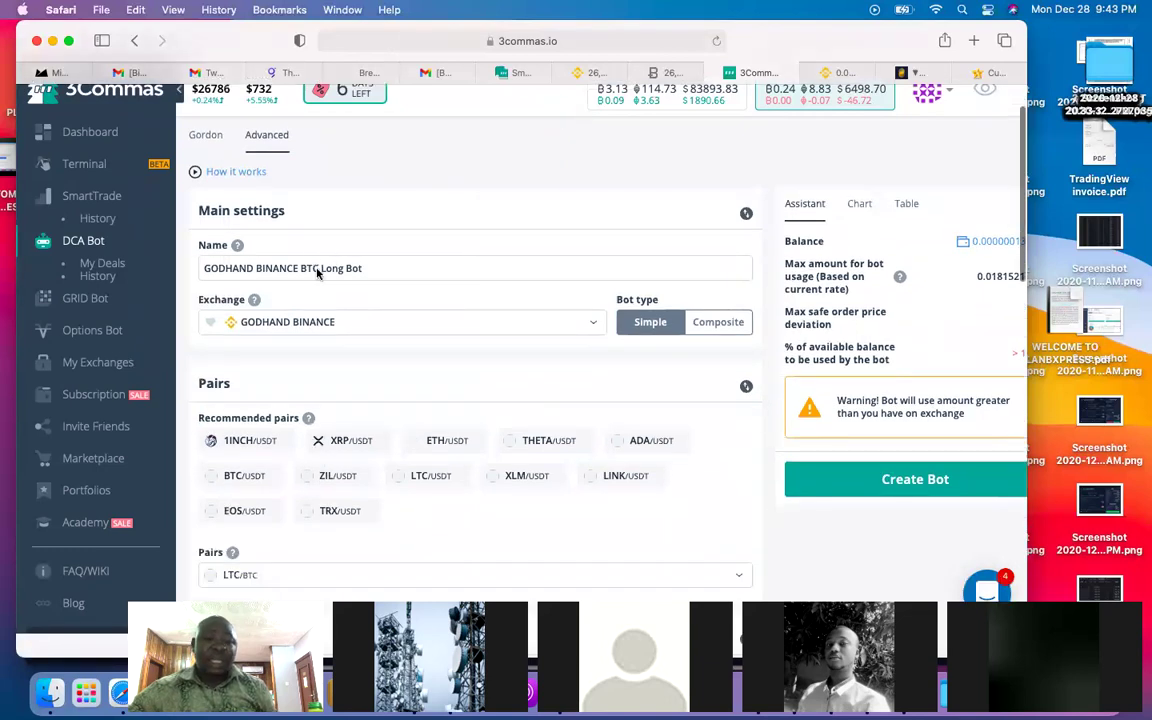
left_click(417, 322)
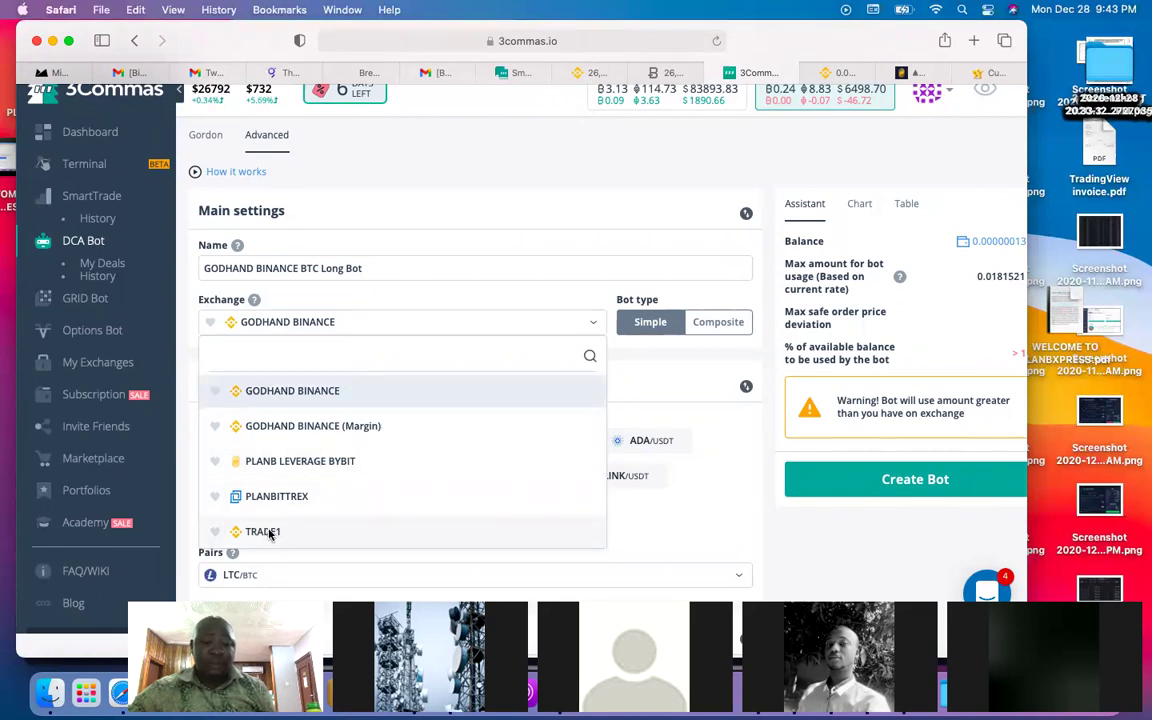
left_click(262, 532)
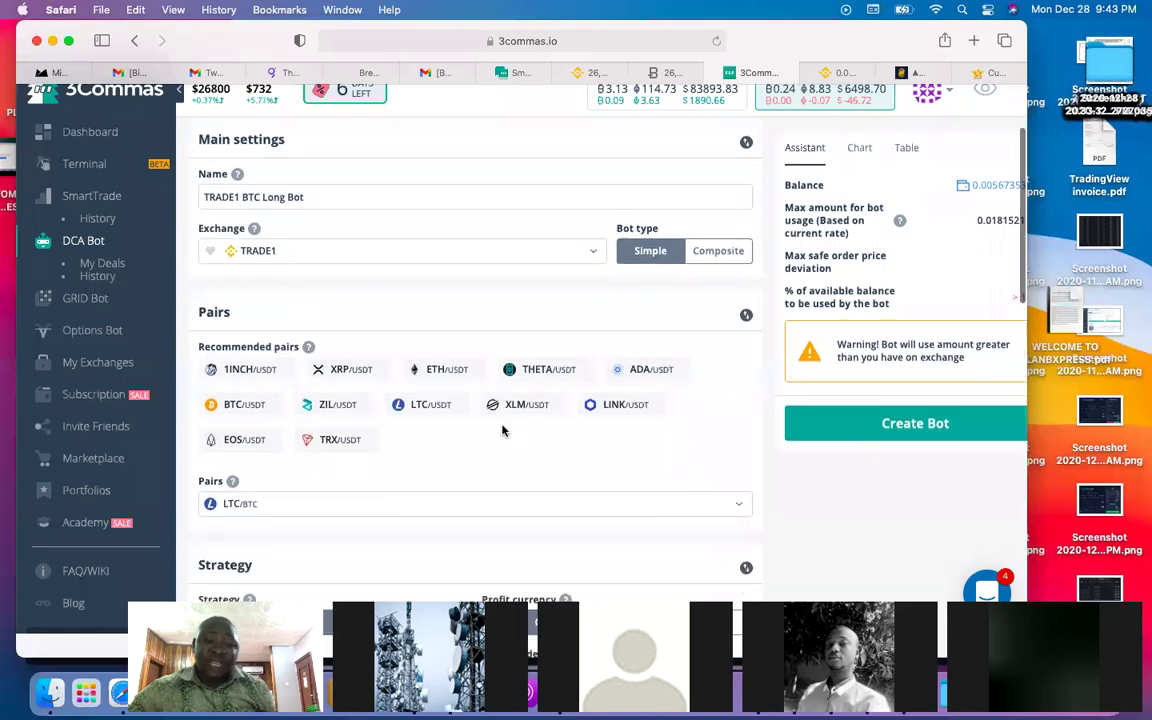
scroll(503, 430, "up", 2)
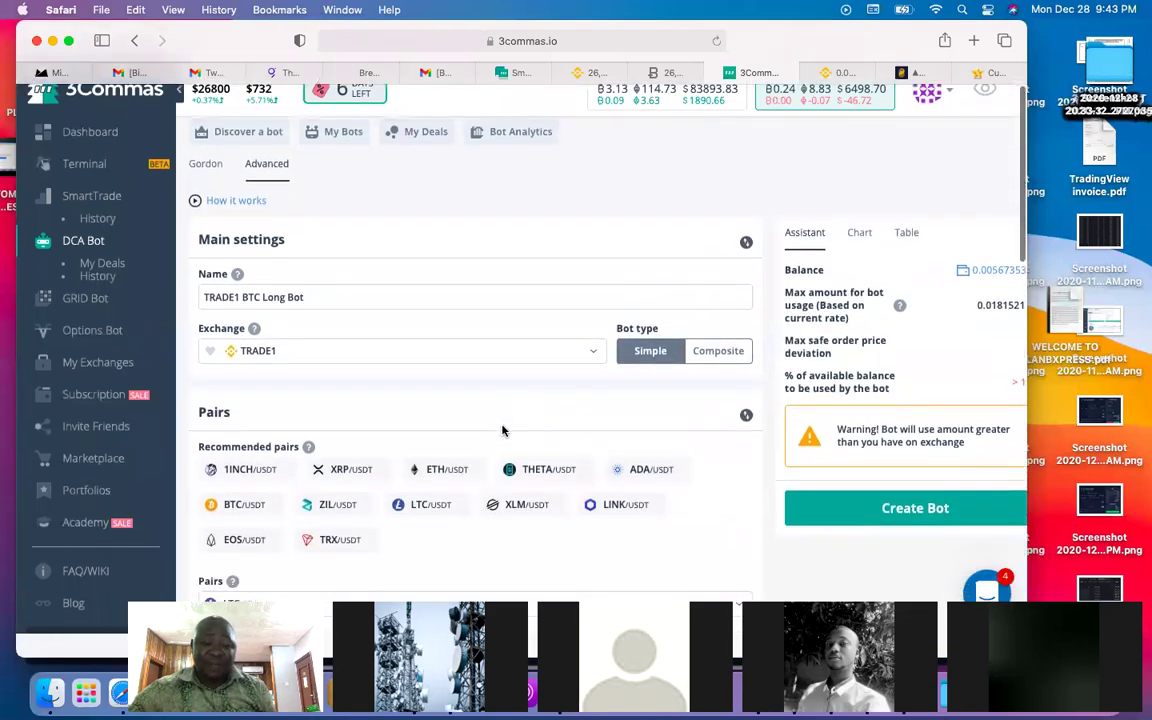
Select ZIL/USDT from the recommended pairs as the new bot's trading pair
scroll(400, 434, "down", 1)
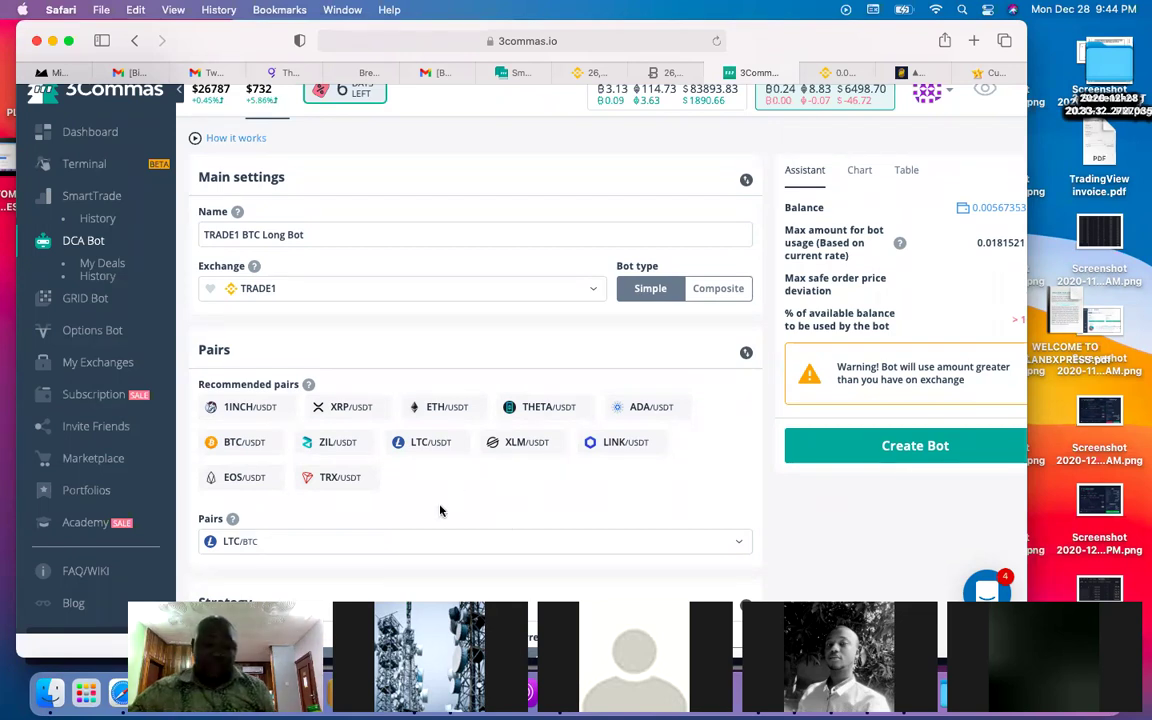
scroll(441, 510, "down", 2)
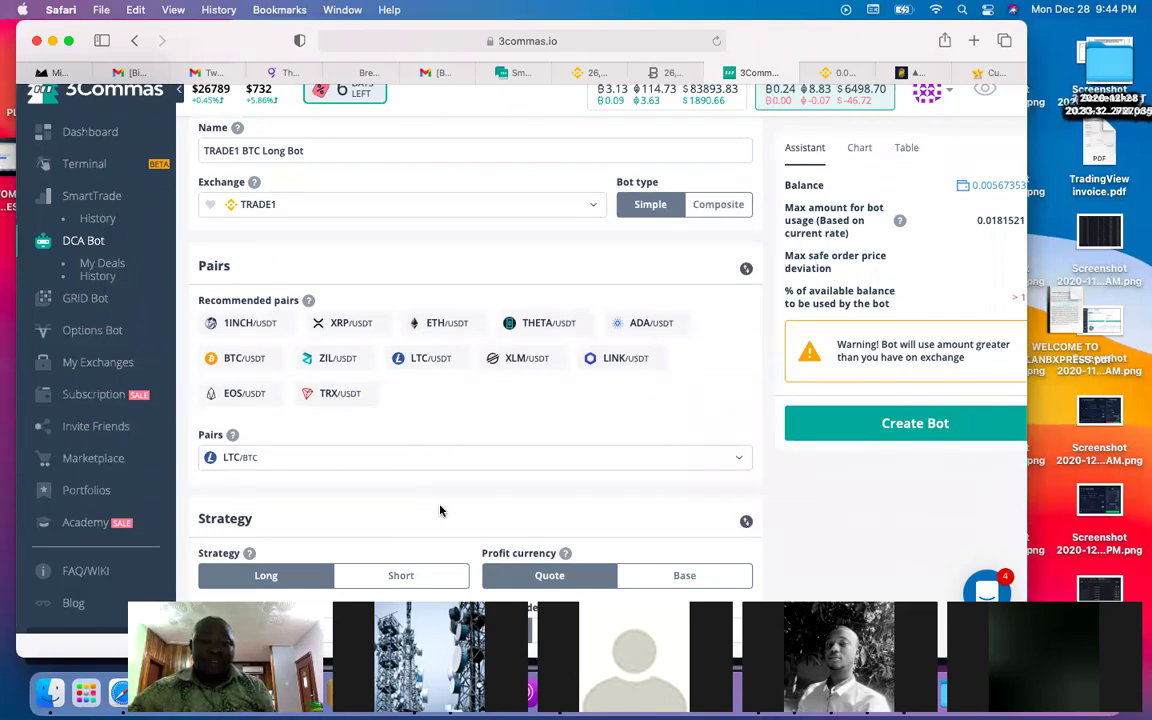
left_click(337, 360)
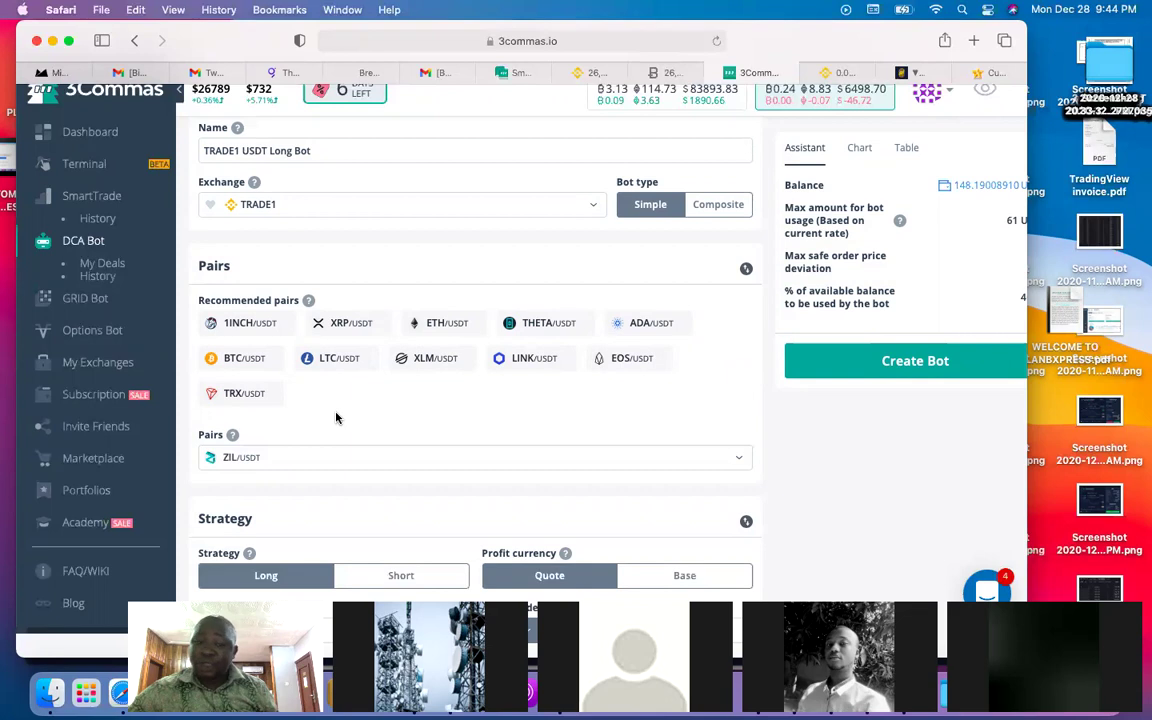
scroll(373, 406, "up", 2)
scroll(373, 409, "down", 3)
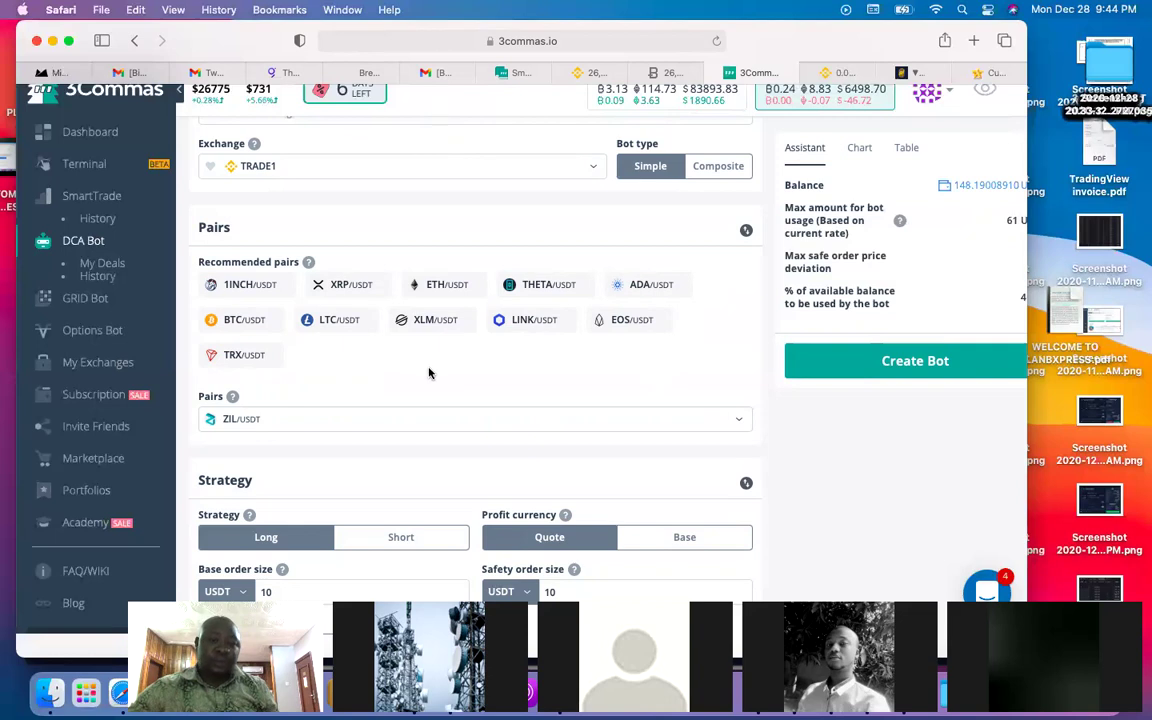
Search the pairs list for WING and set WING/USDT as the new bot's trading pair
scroll(429, 373, "down", 2)
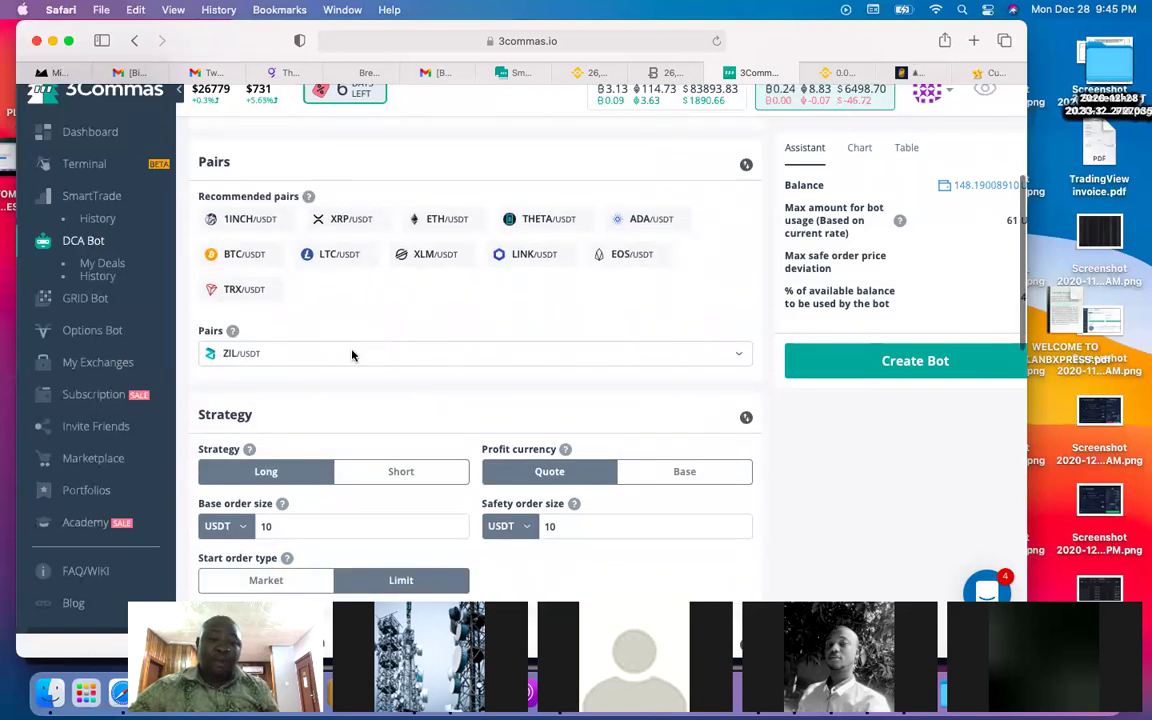
scroll(352, 354, "down", 1)
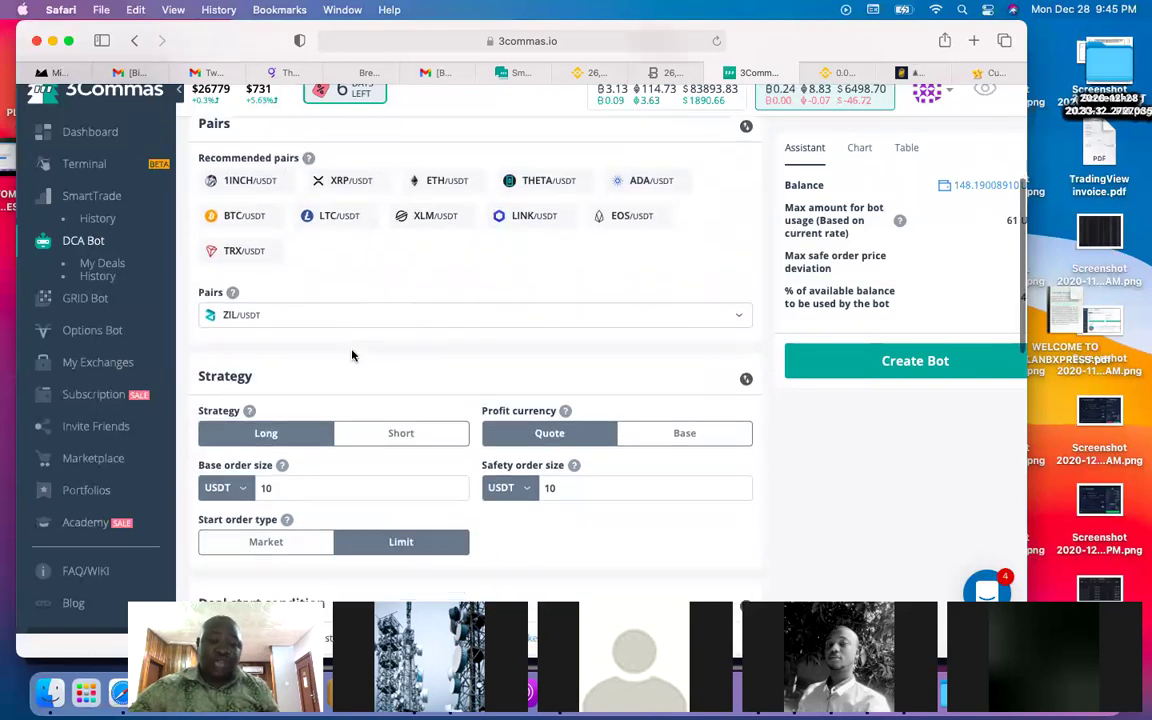
left_click(284, 310)
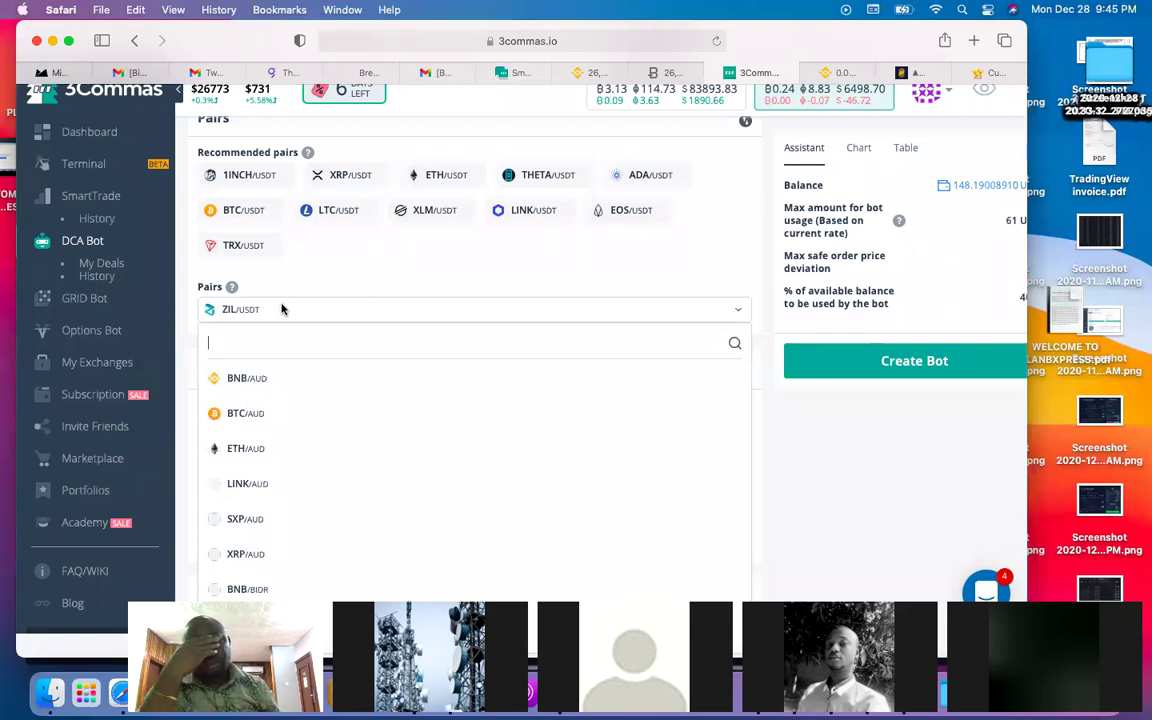
type("WING")
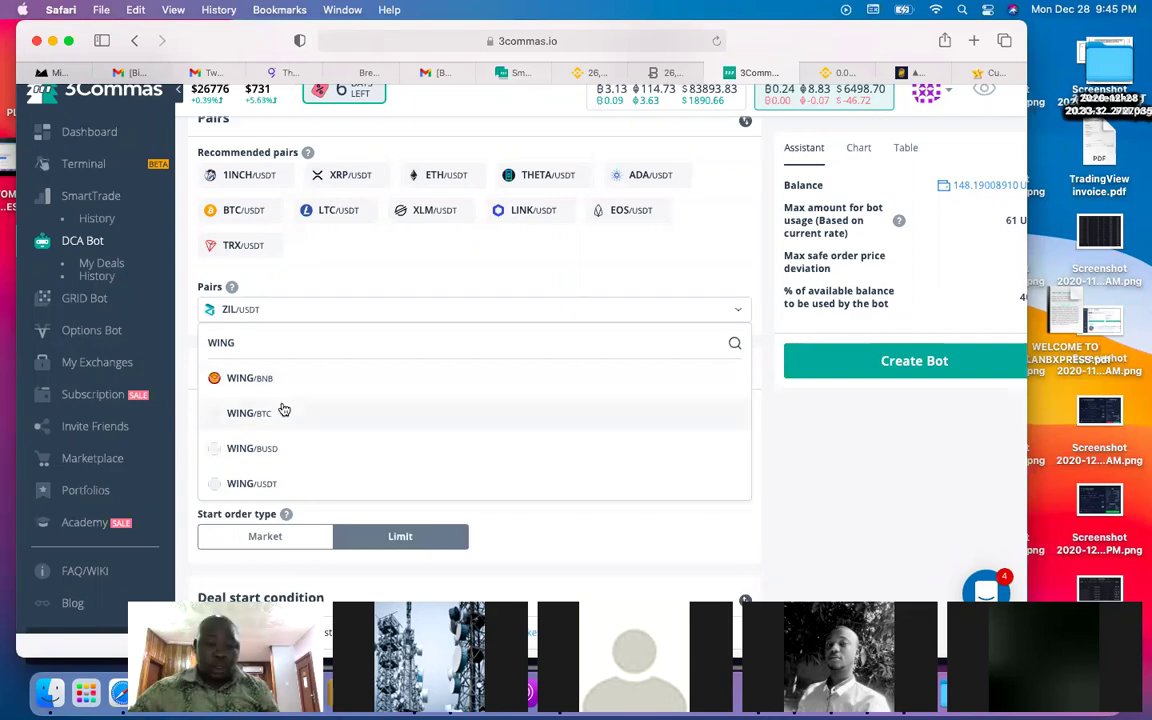
mouse_move(284, 513)
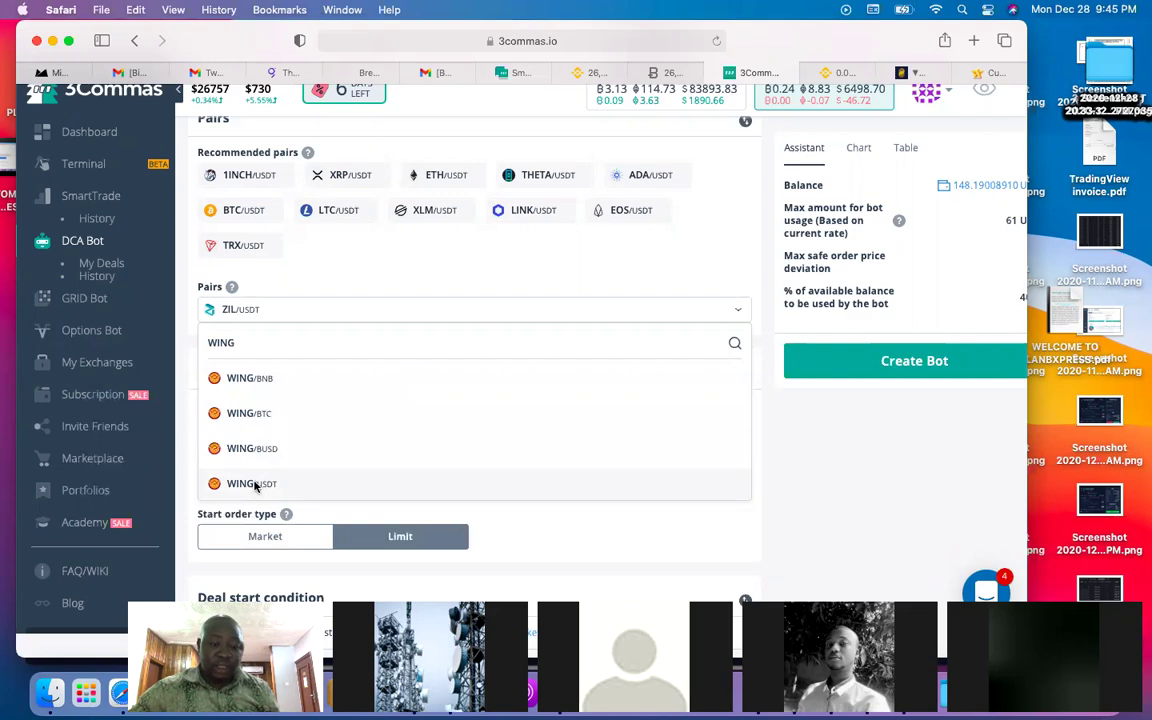
left_click(255, 484)
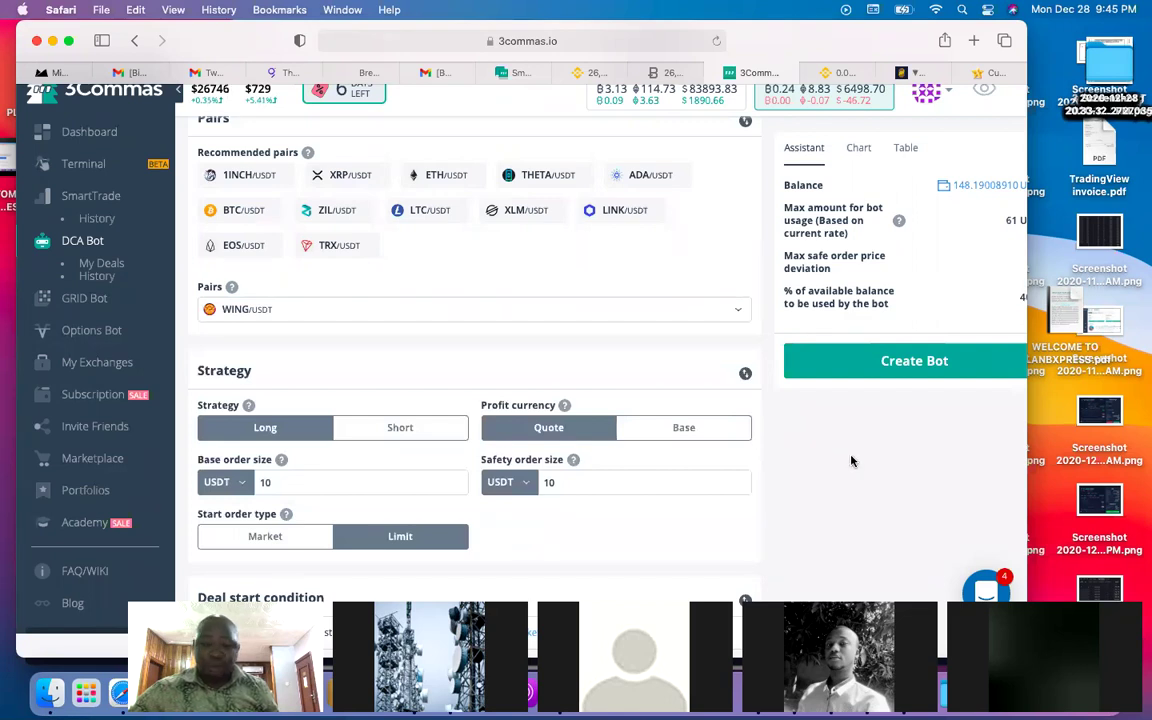
Switch the strategy's profit currency to Base and back to Quote
scroll(851, 461, "down", 3)
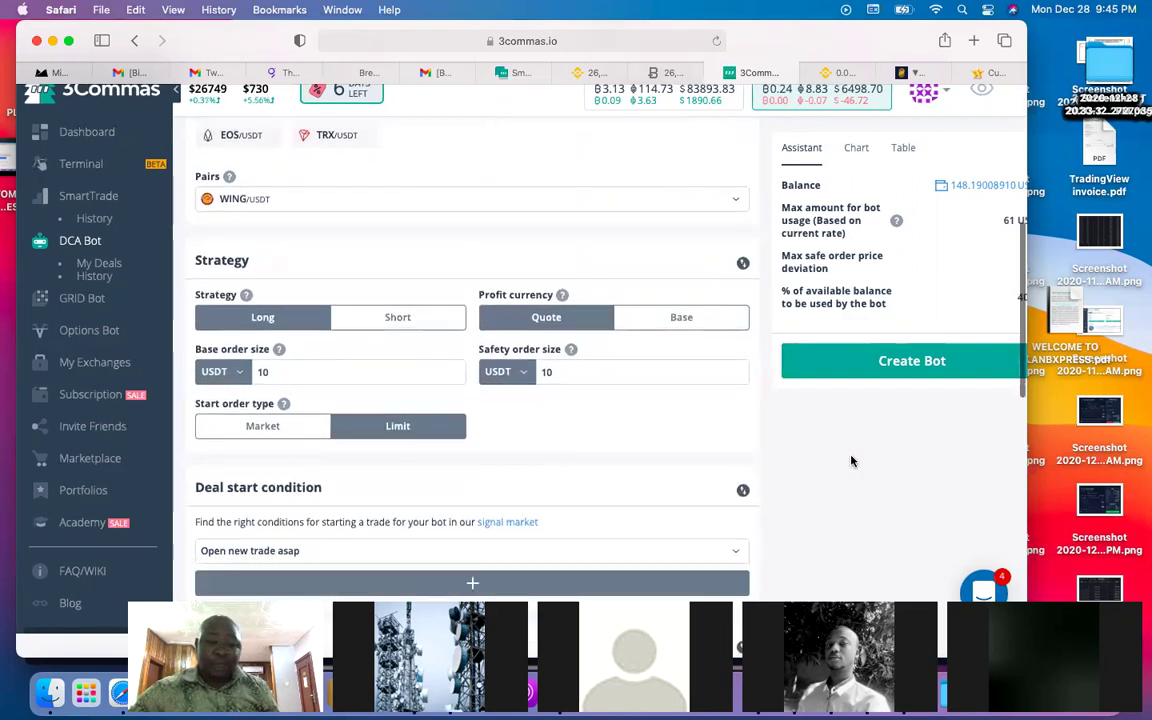
scroll(851, 461, "down", 2)
scroll(851, 461, "up", 3)
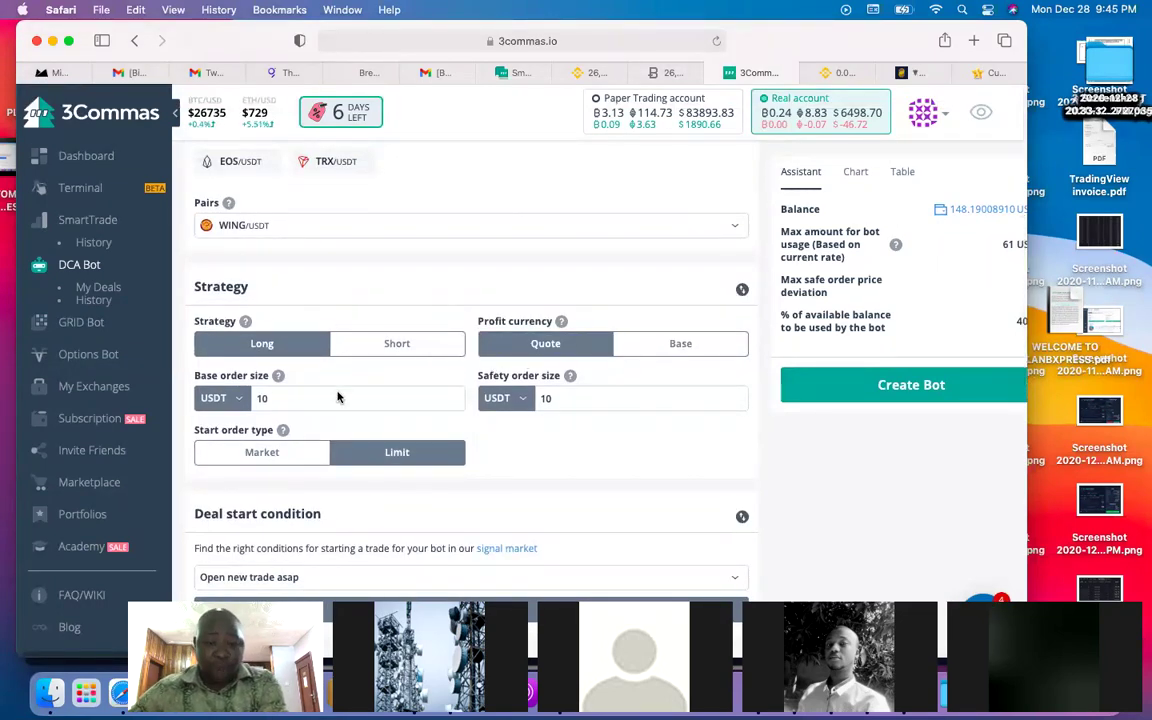
scroll(337, 397, "down", 1)
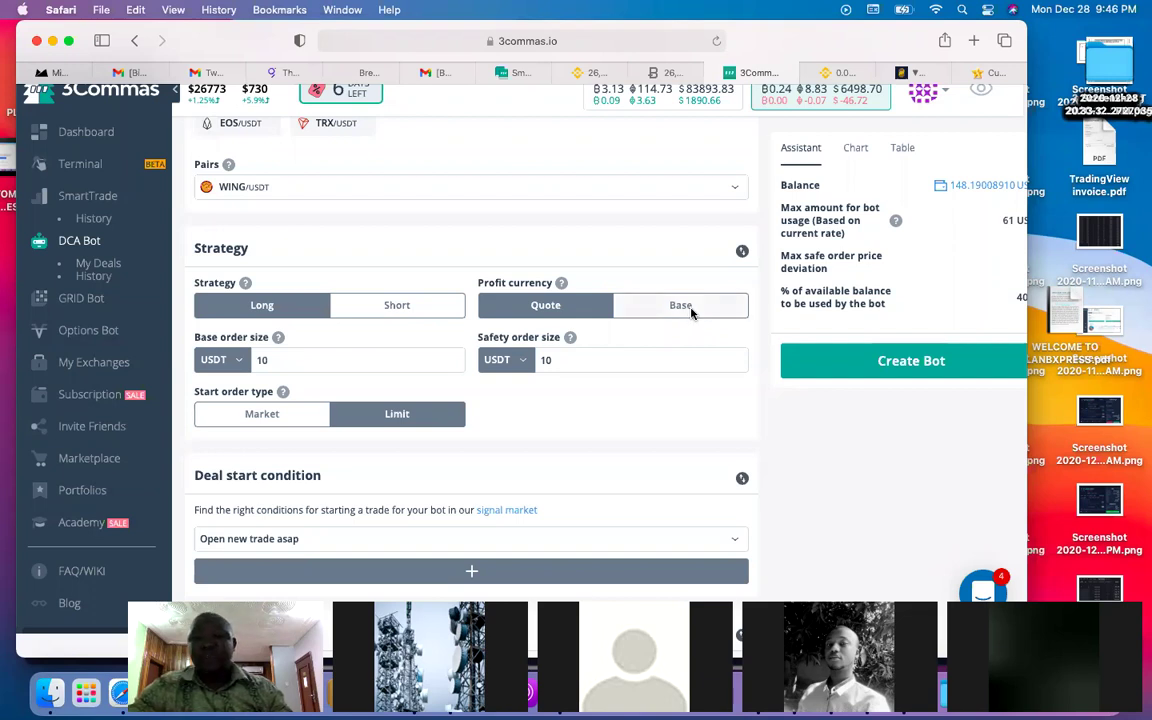
left_click(688, 308)
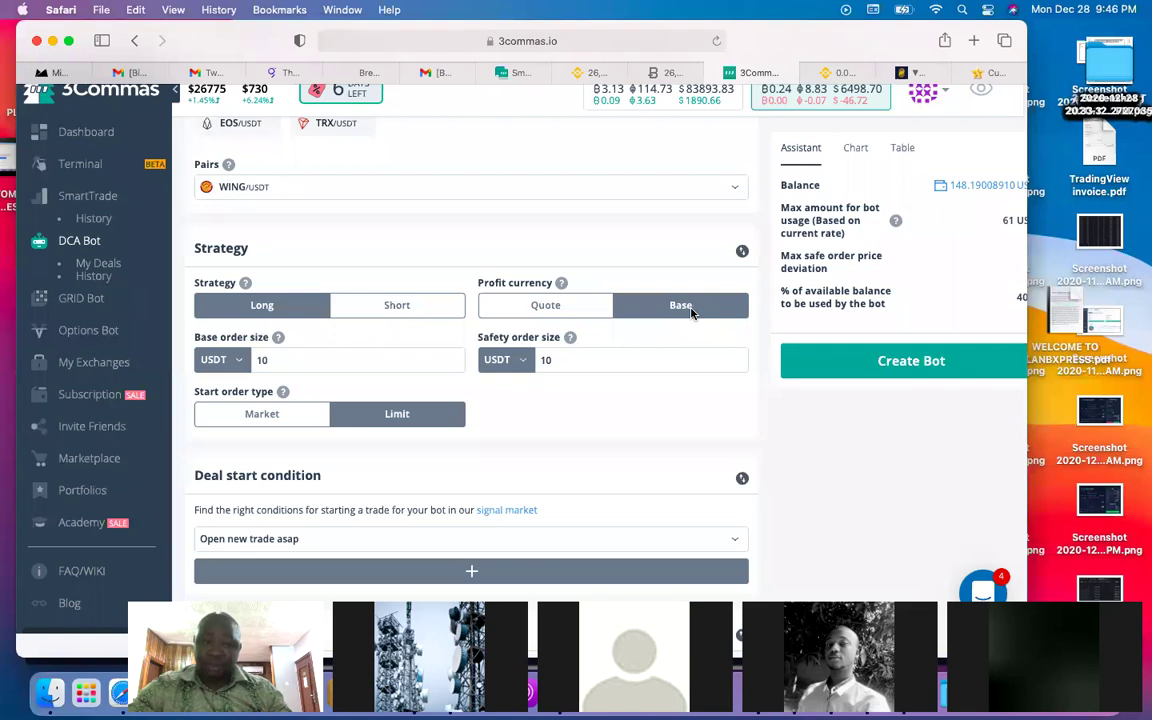
left_click(531, 305)
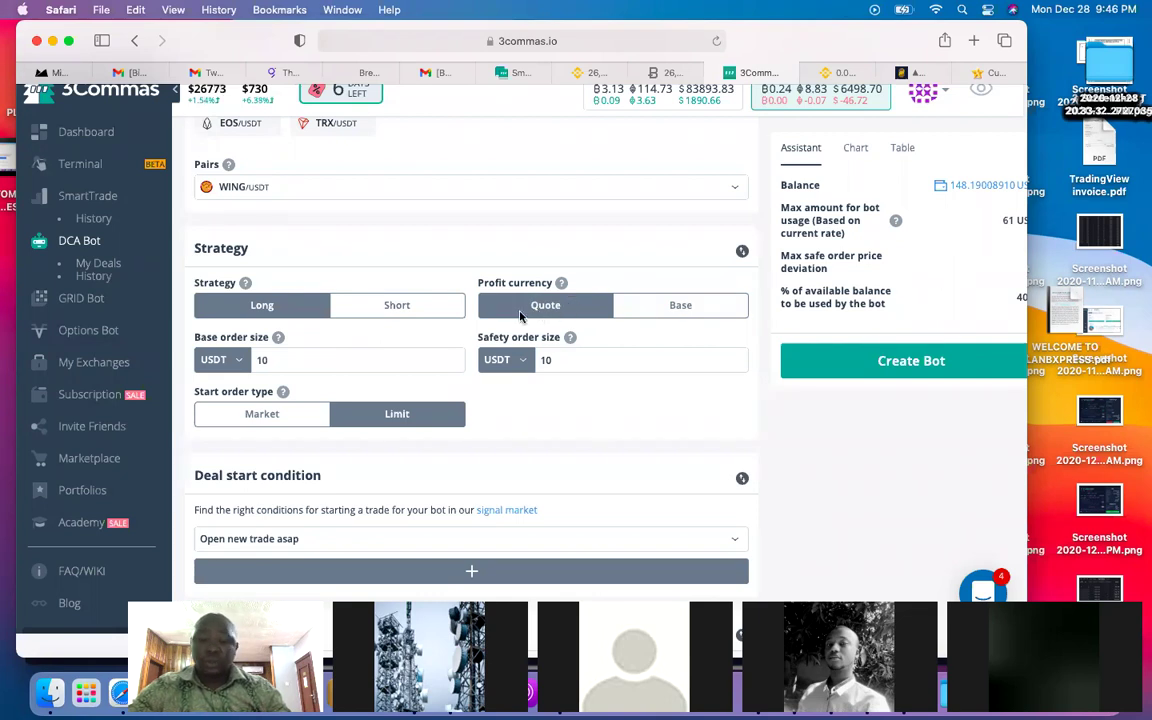
Try a base order size of 60 USDT in the strategy settings and replace it with 100 USDT
scroll(490, 330, "down", 2)
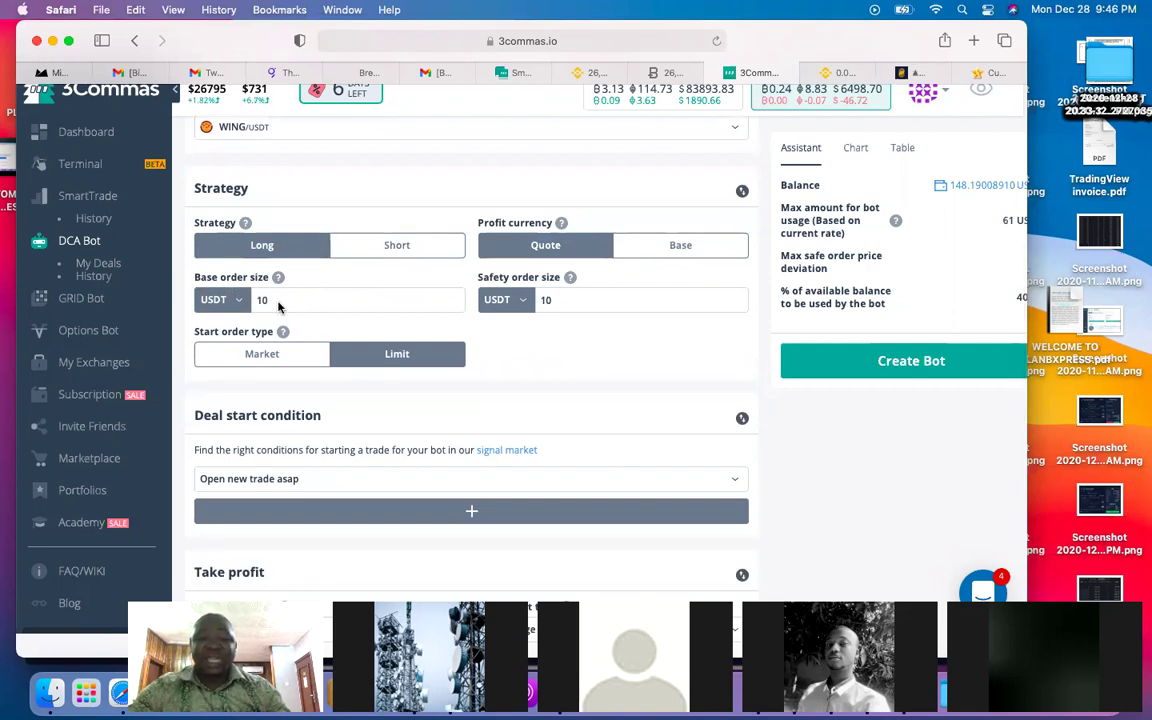
mouse_move(278, 279)
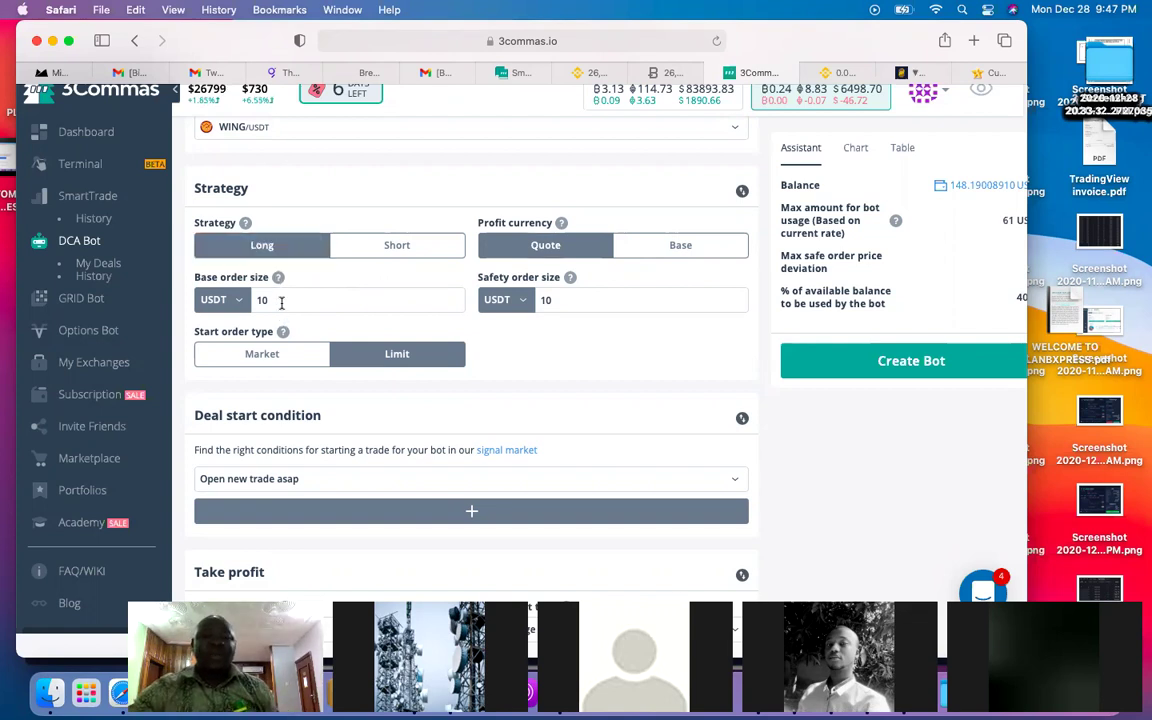
left_click(282, 302)
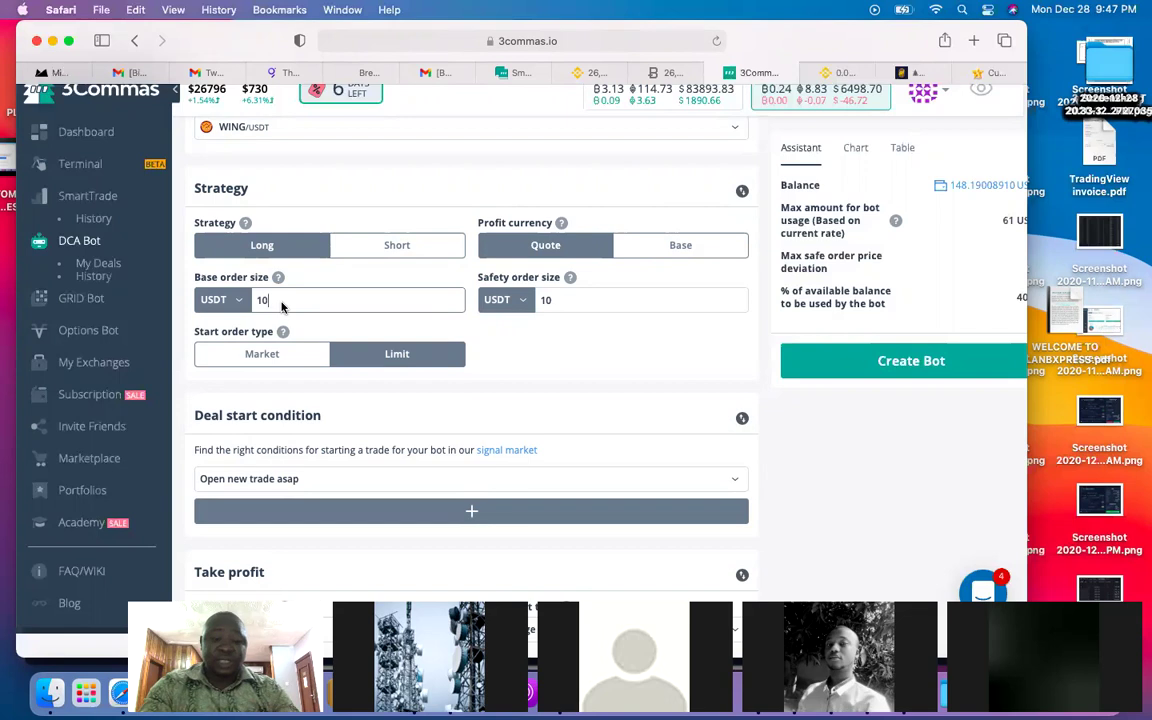
type("0")
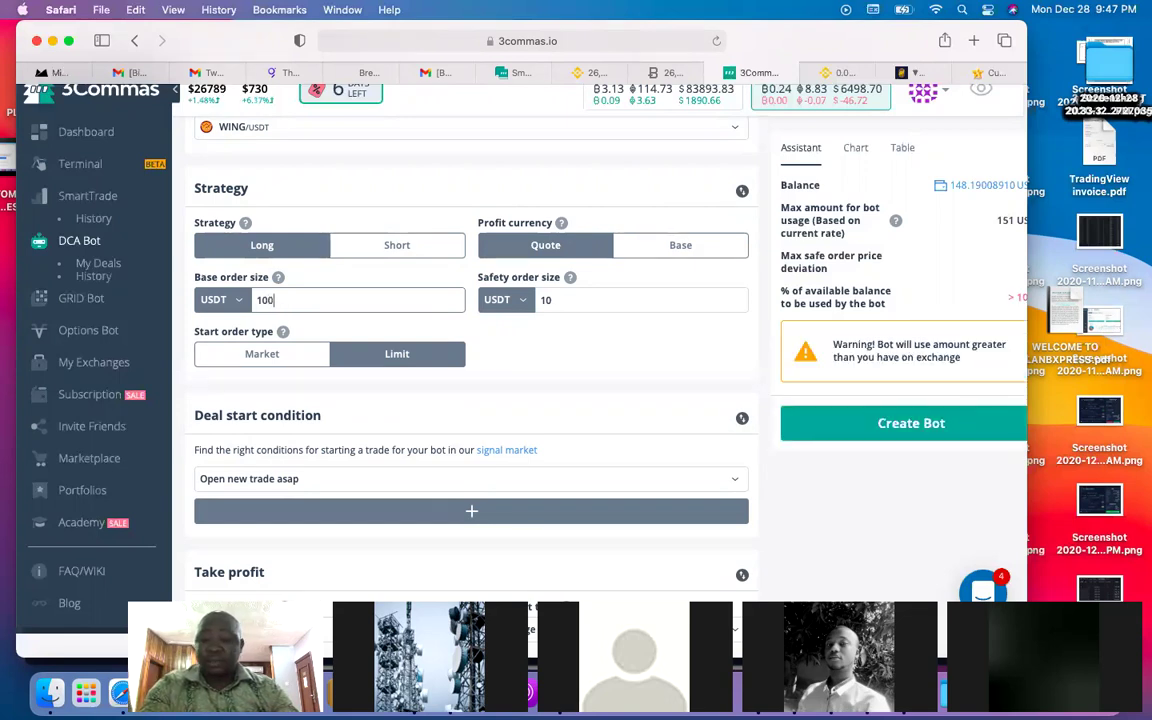
key("BackSpace")
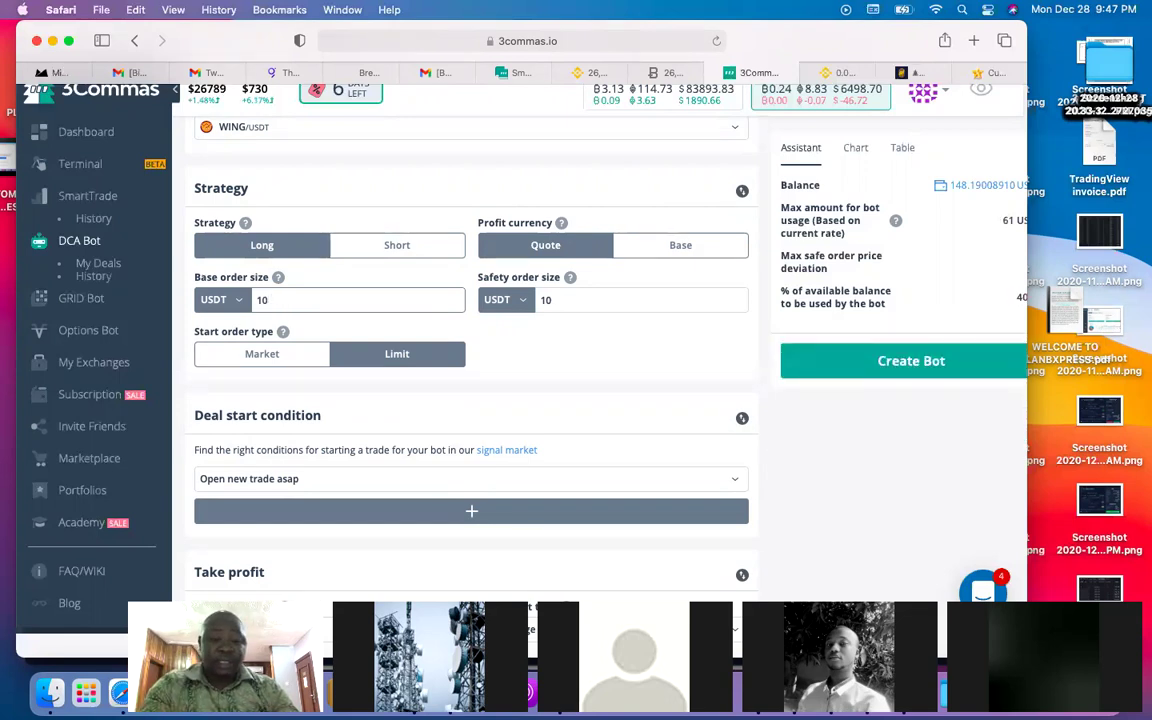
key("BackSpace")
key("BackSpace")
type("60")
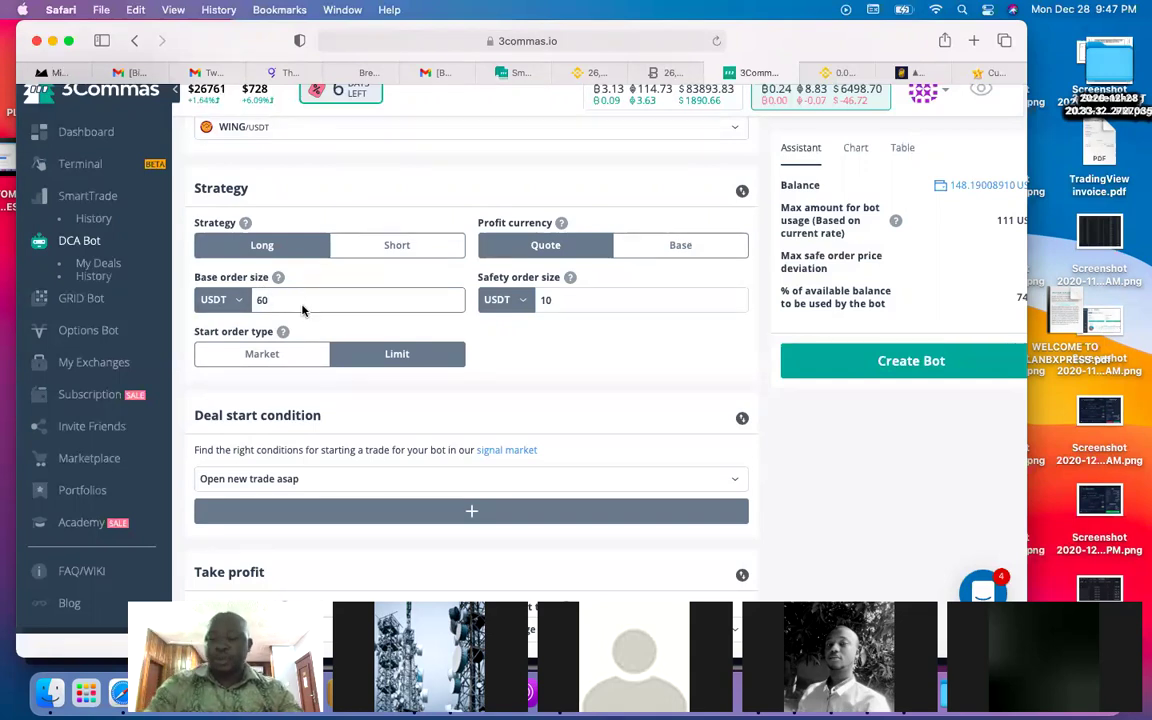
key("BackSpace")
key("BackSpace")
type("100")
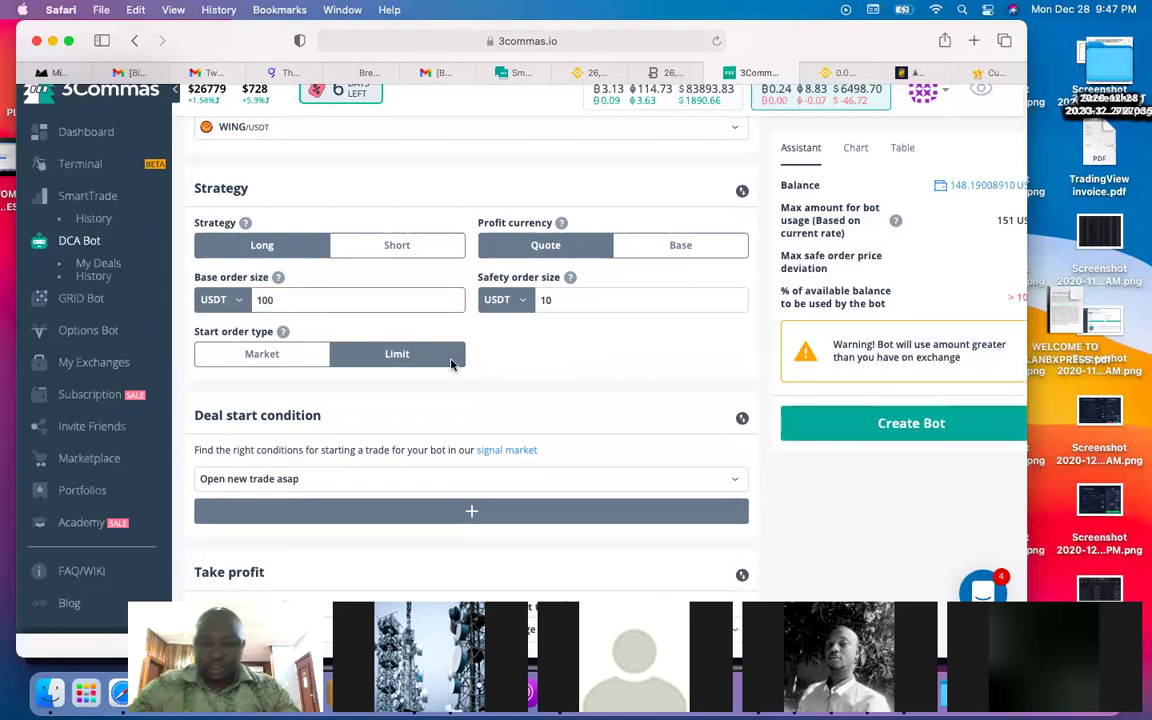
Set the strategy's safety order size to 40 USDT
left_click(556, 302)
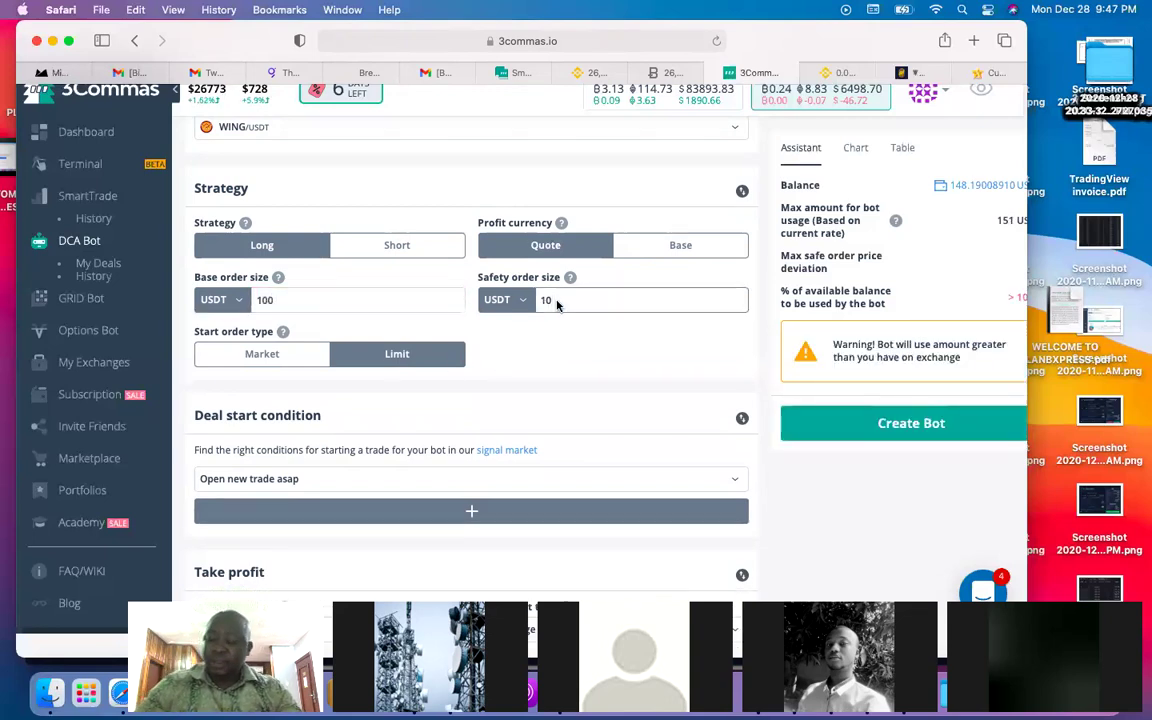
key("BackSpace")
key("BackSpace")
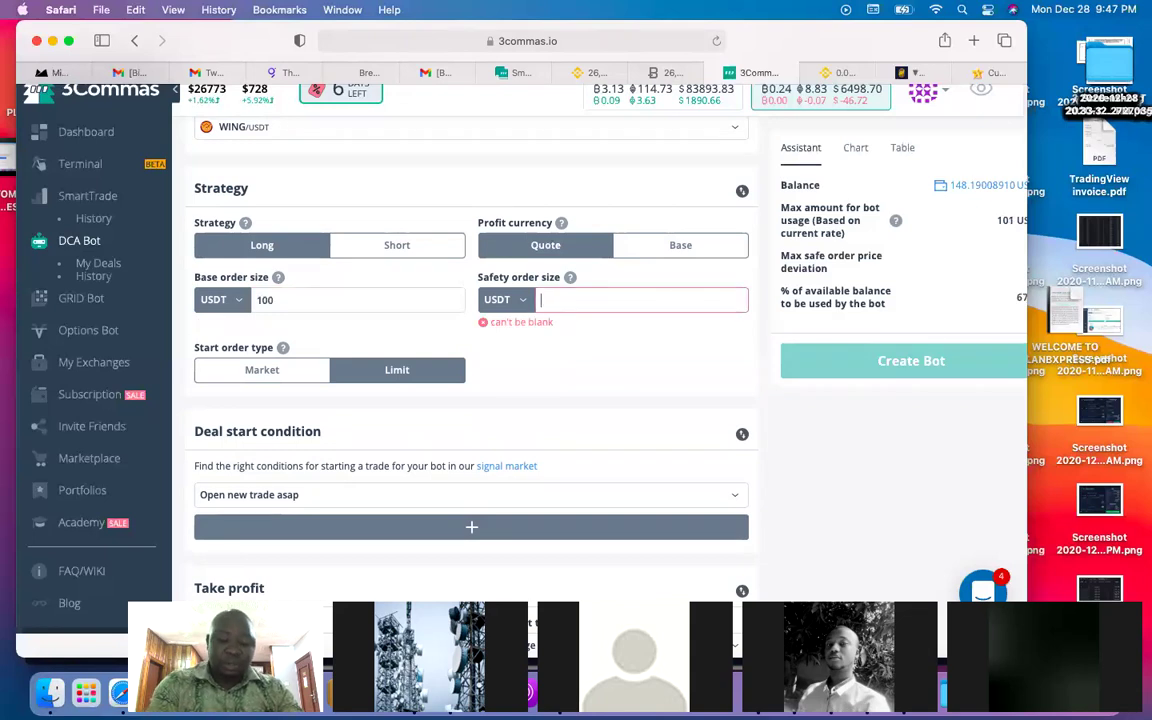
type("400")
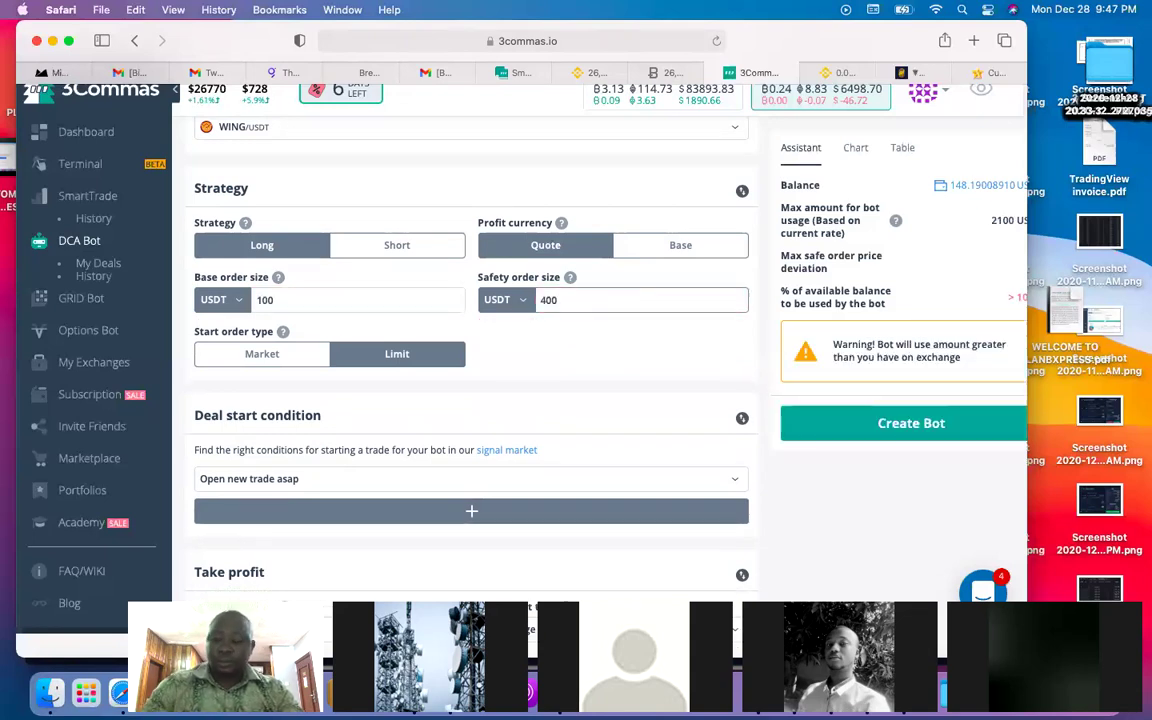
key("BackSpace")
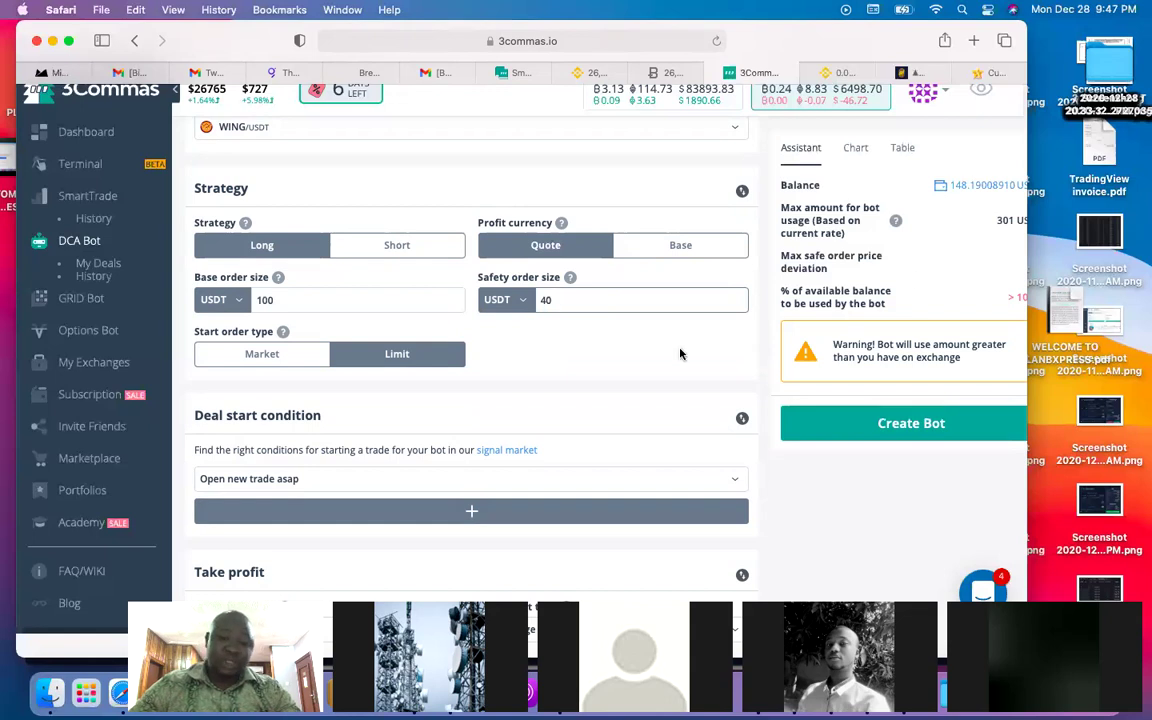
Examine the start order type, the available deal start conditions, and the take profit and stop loss settings
scroll(680, 354, "down", 1)
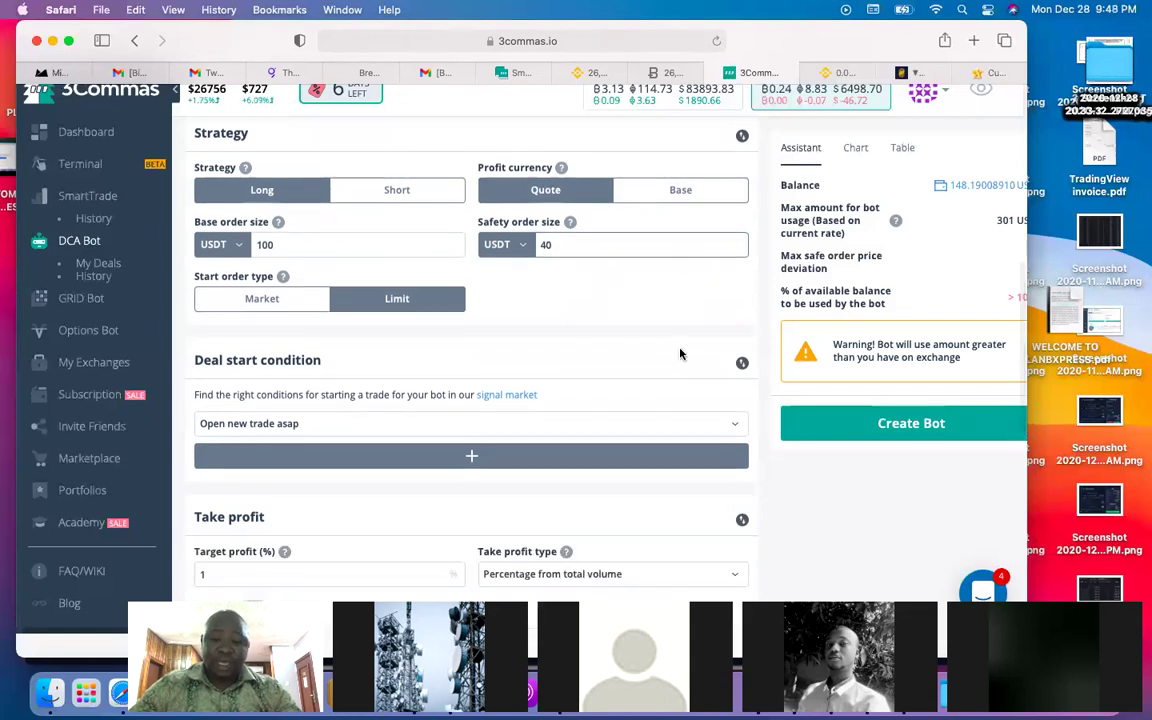
scroll(680, 354, "down", 1)
scroll(681, 352, "up", 1)
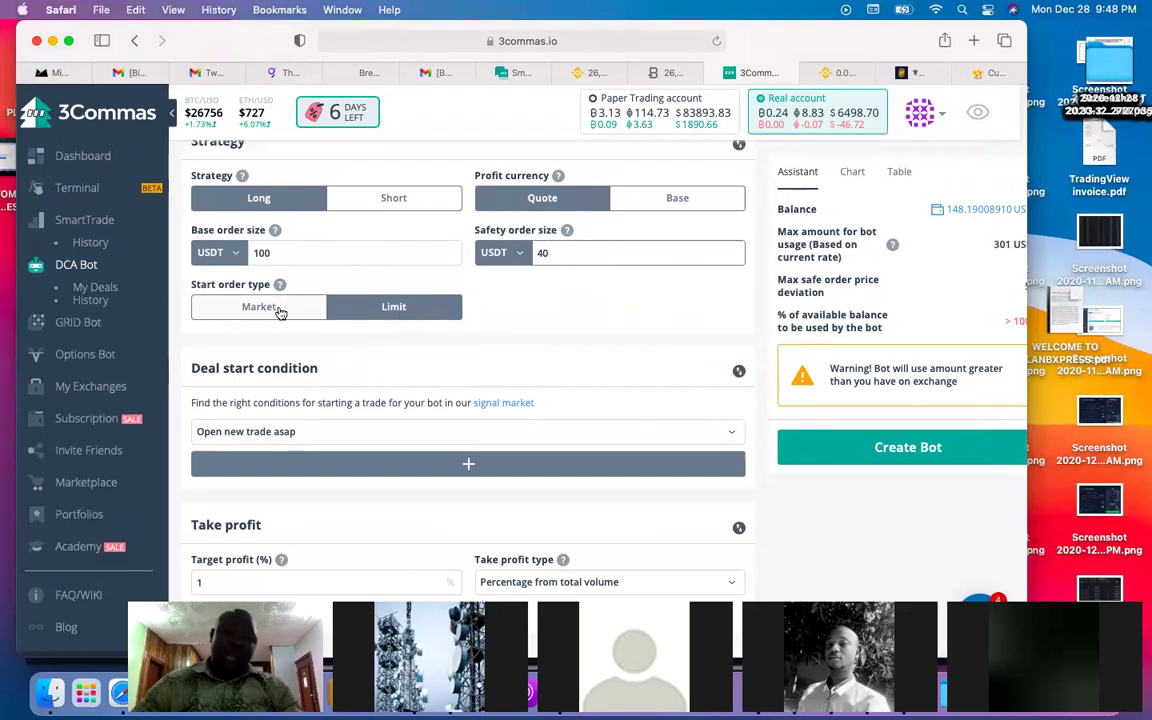
scroll(478, 318, "down", 2)
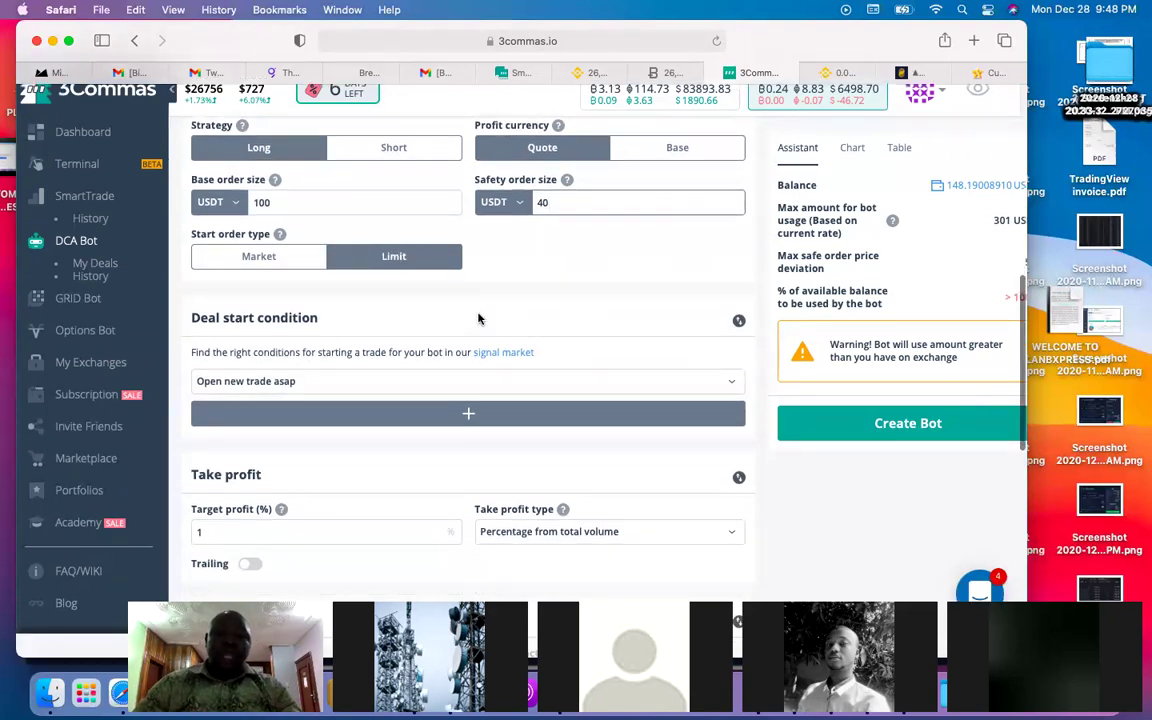
scroll(478, 318, "down", 3)
scroll(478, 316, "down", 3)
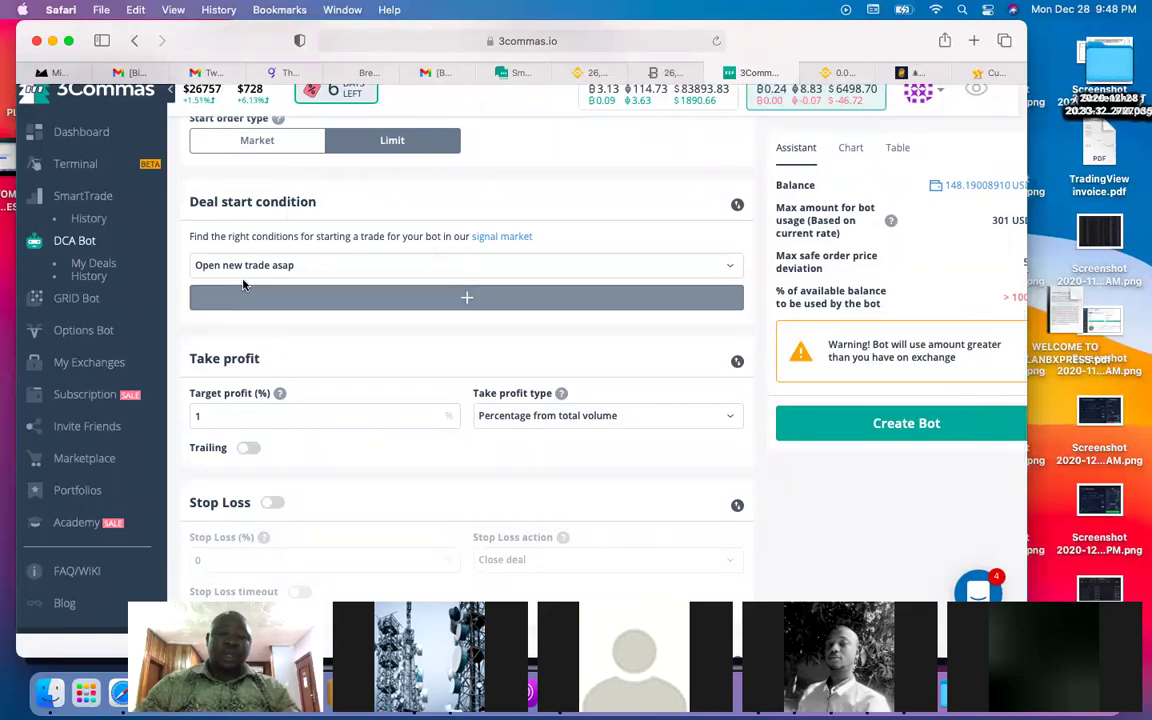
left_click(354, 263)
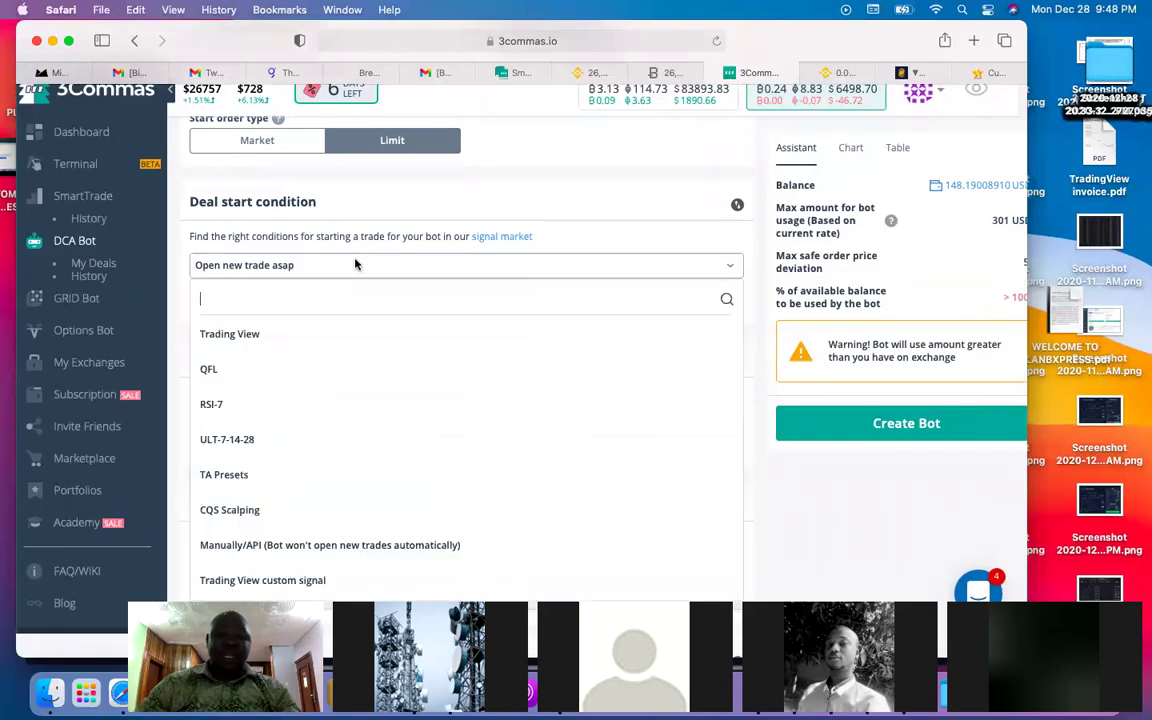
scroll(337, 478, "down", 5)
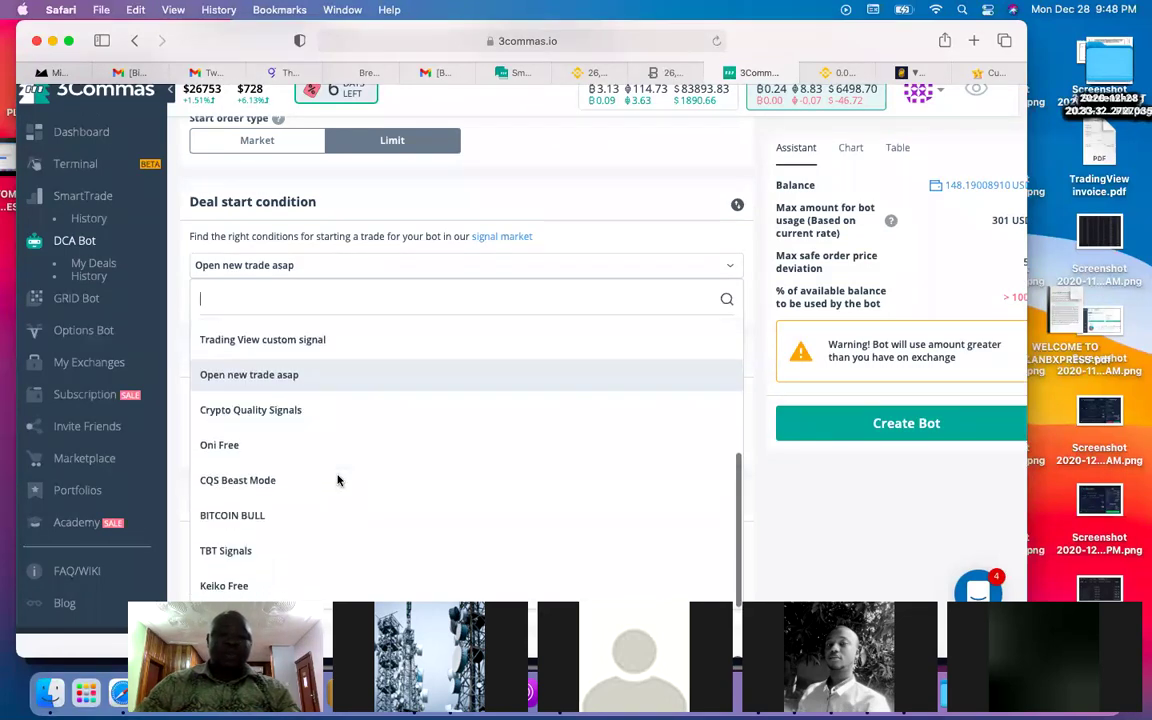
scroll(337, 478, "down", 2)
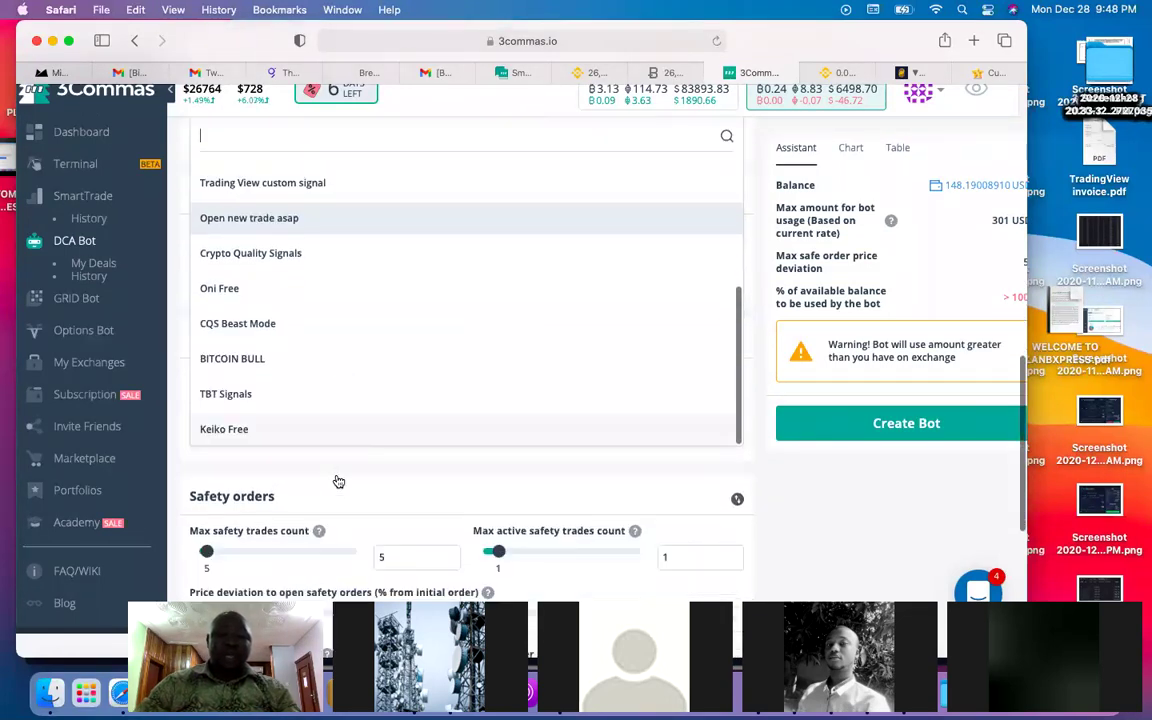
scroll(337, 478, "up", 10)
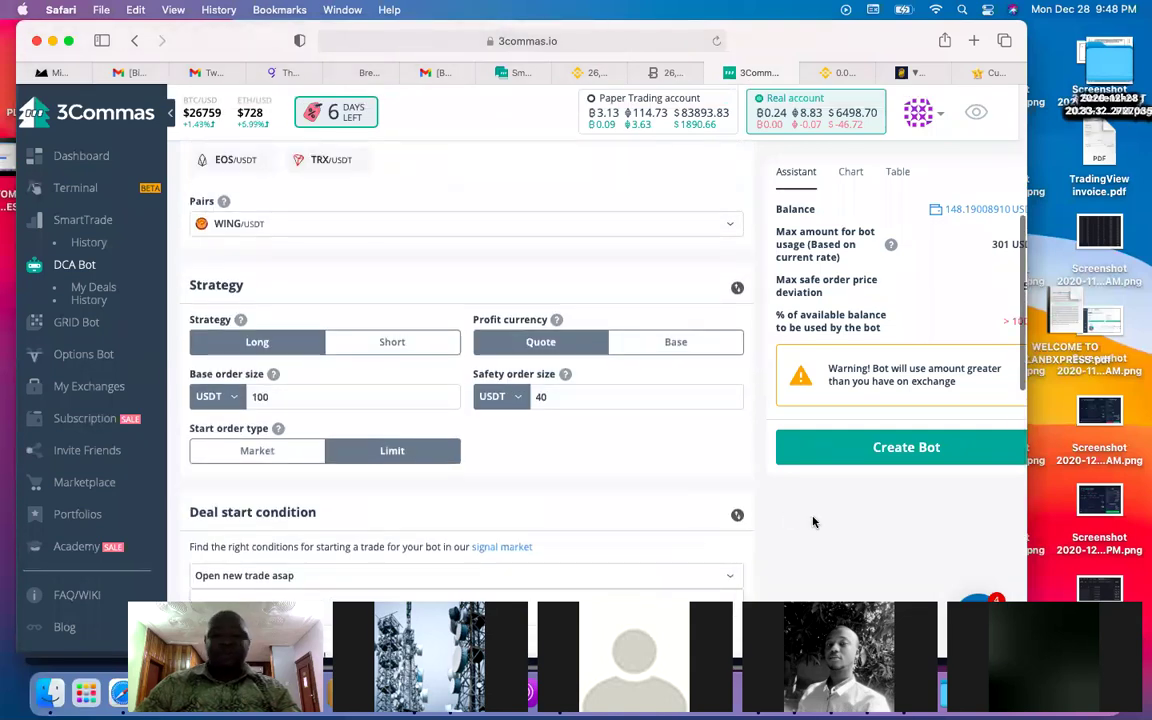
scroll(812, 522, "down", 5)
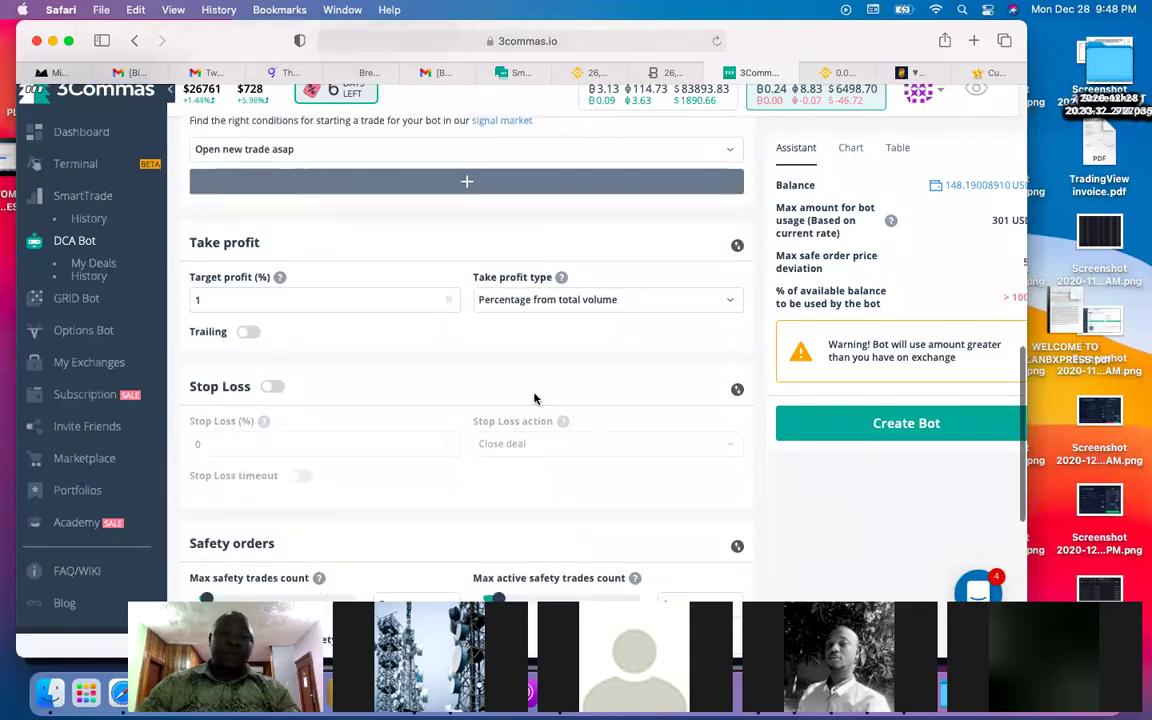
scroll(506, 383, "up", 1)
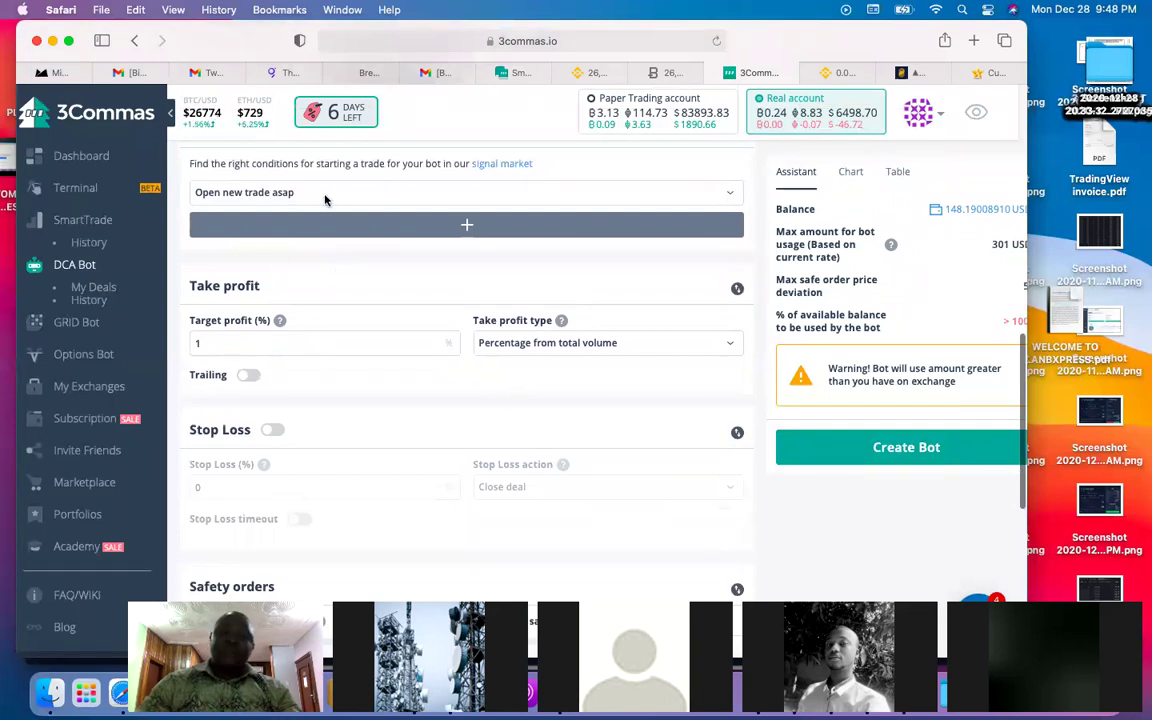
Try a target profit of 4% in the take profit settings and replace it with 5%
left_click(316, 342)
key("BackSpace")
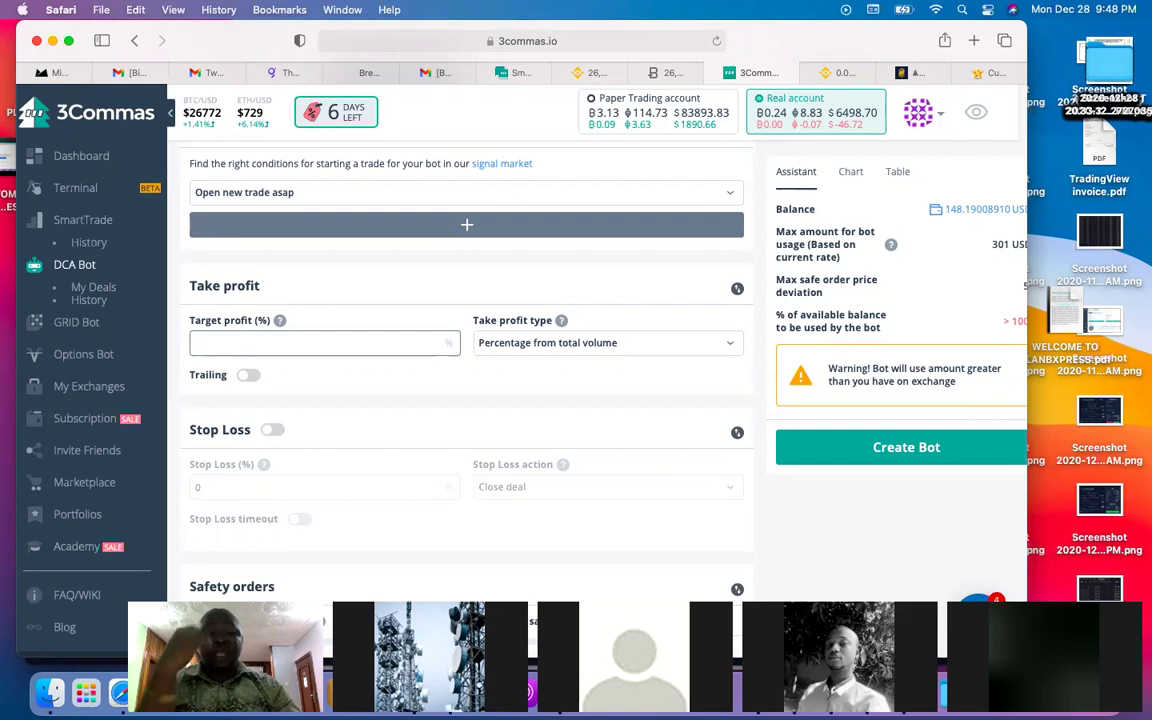
type("4")
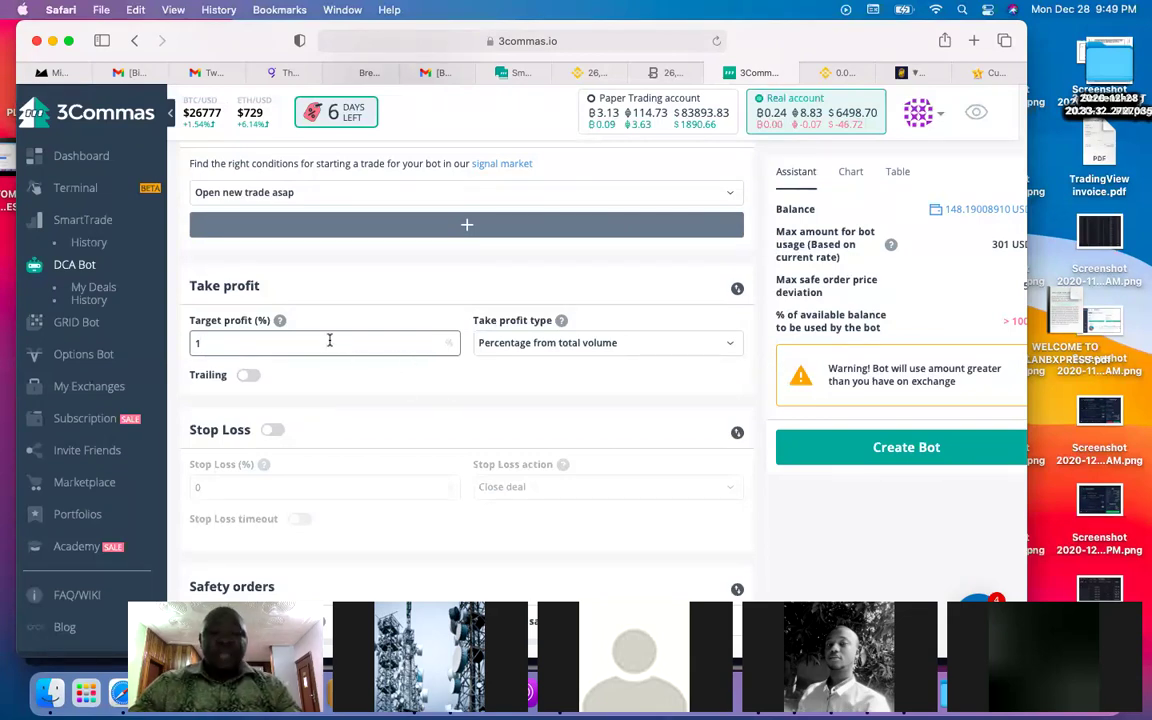
key("BackSpace")
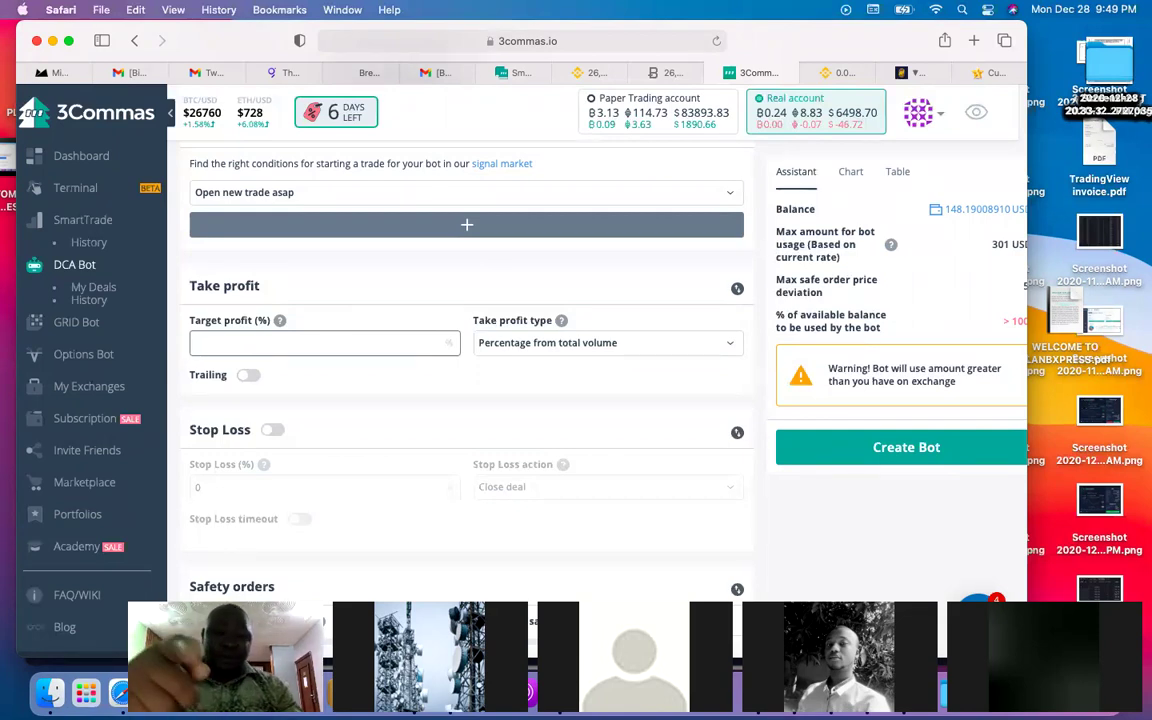
type("4")
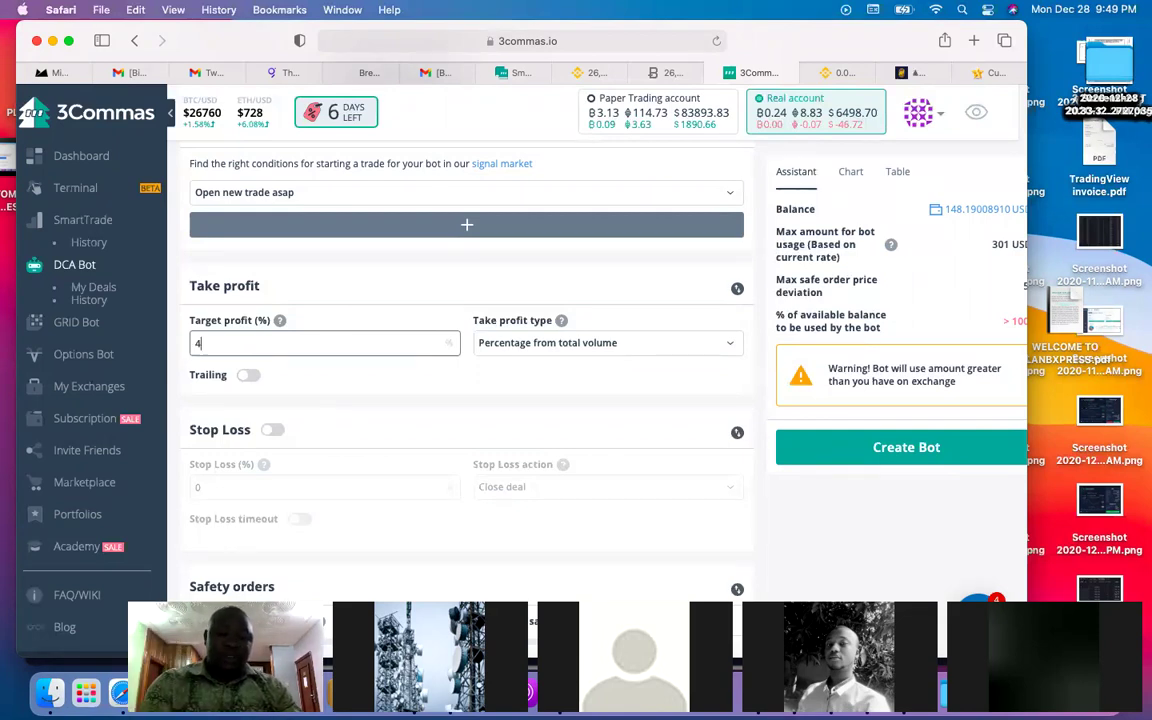
key("BackSpace")
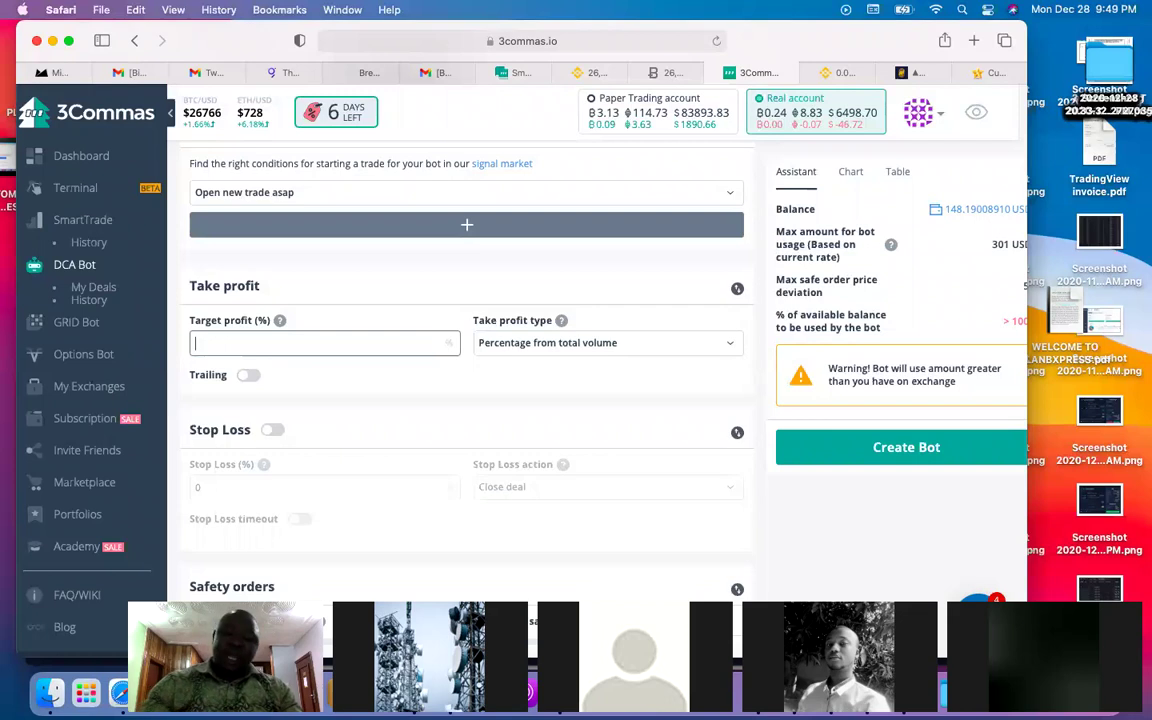
type("5")
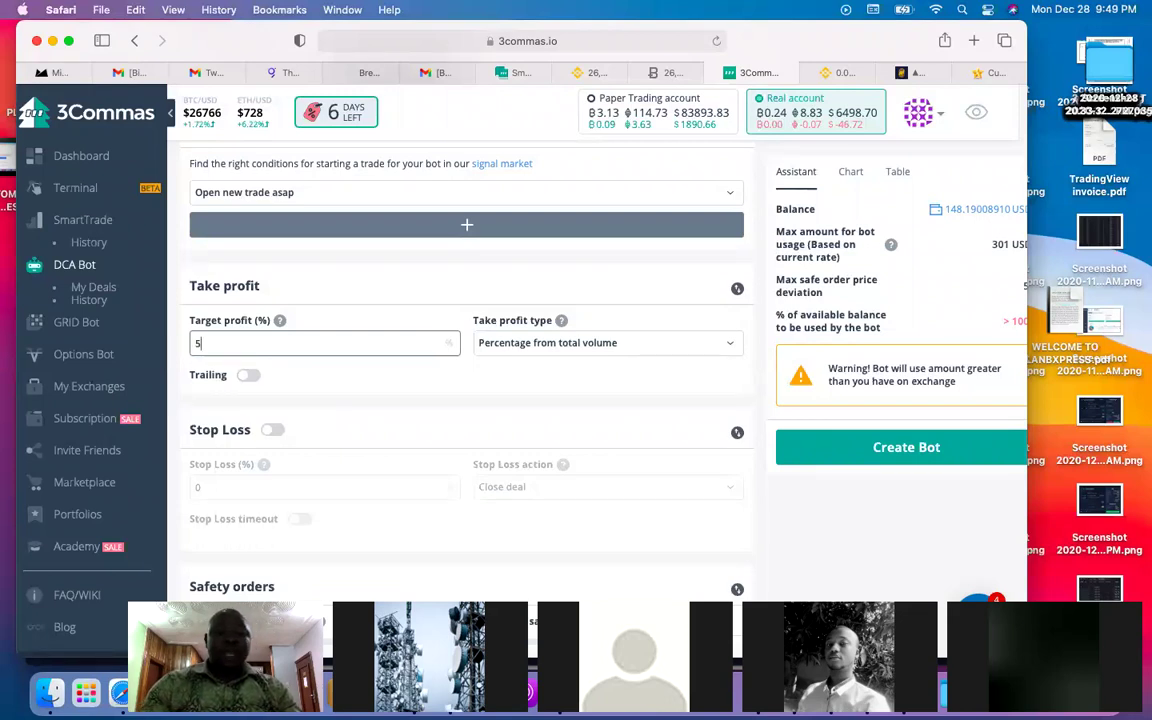
Enable trailing for the take profit with a 0.25% trailing deviation, and switch trailing off again
left_click(249, 379)
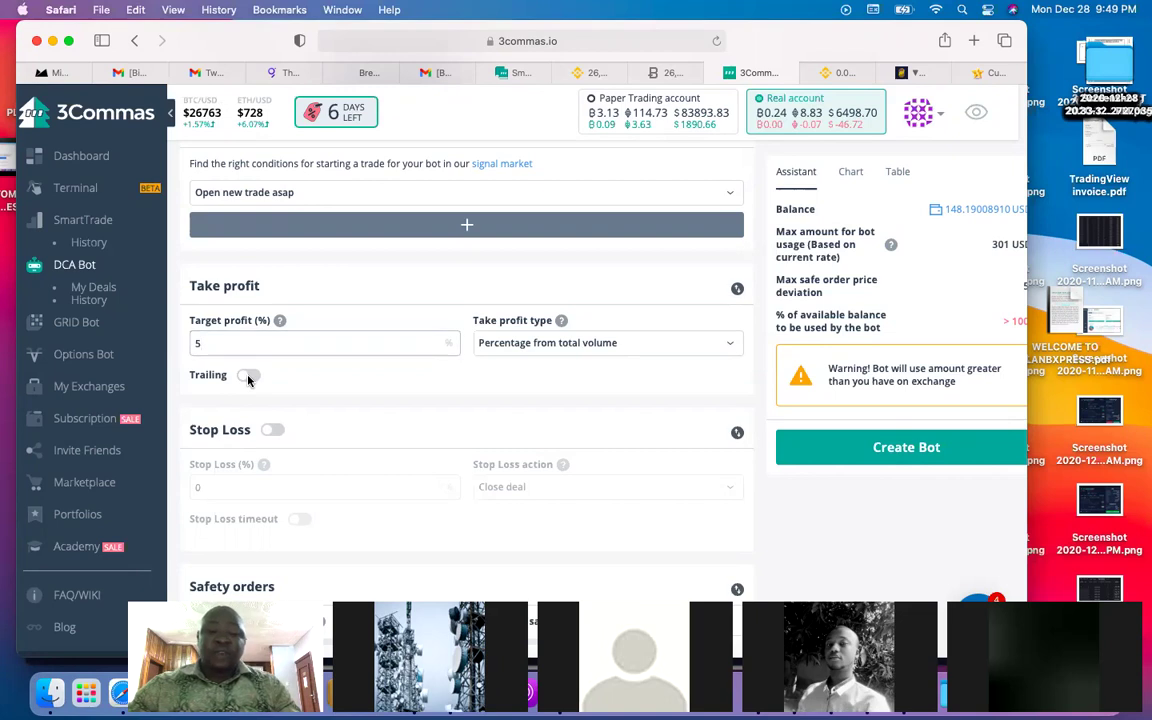
left_click(243, 423)
type("2")
key("BackSpace")
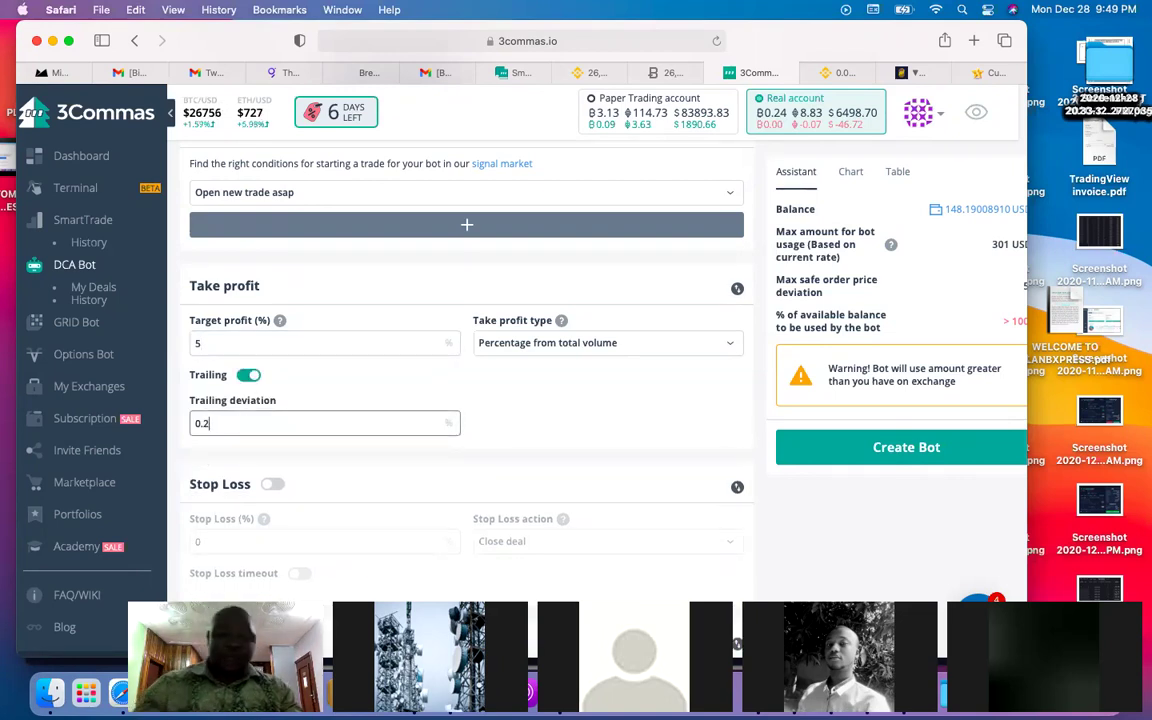
type("5")
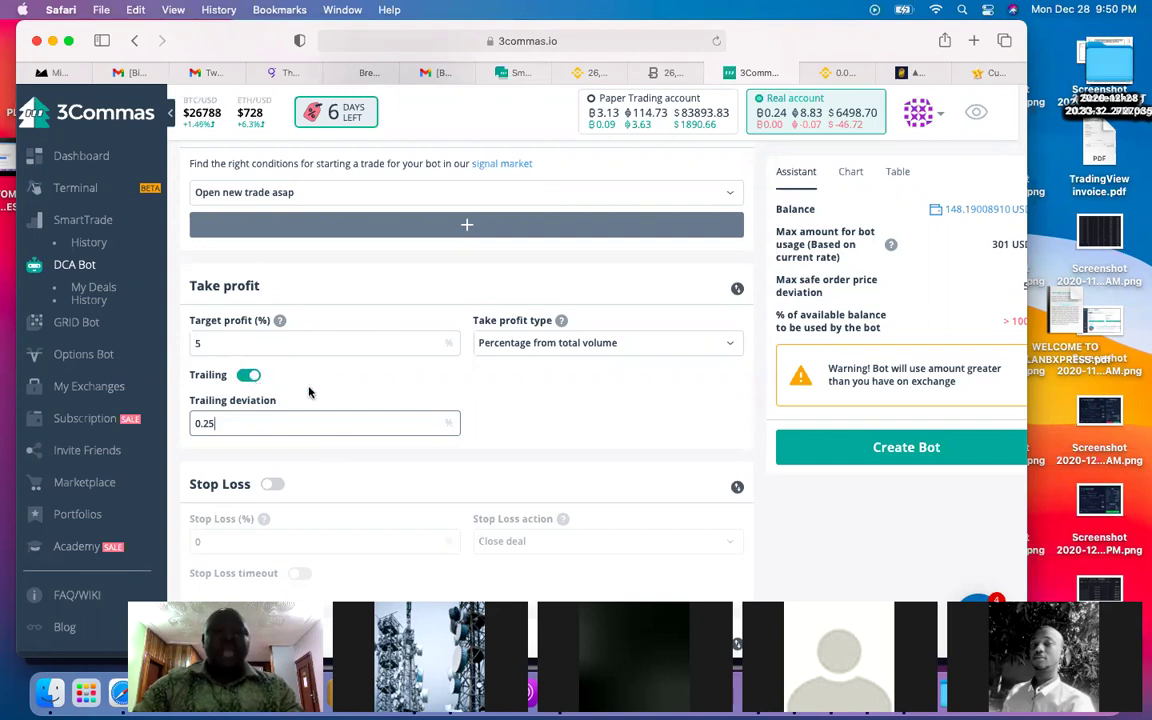
left_click(249, 375)
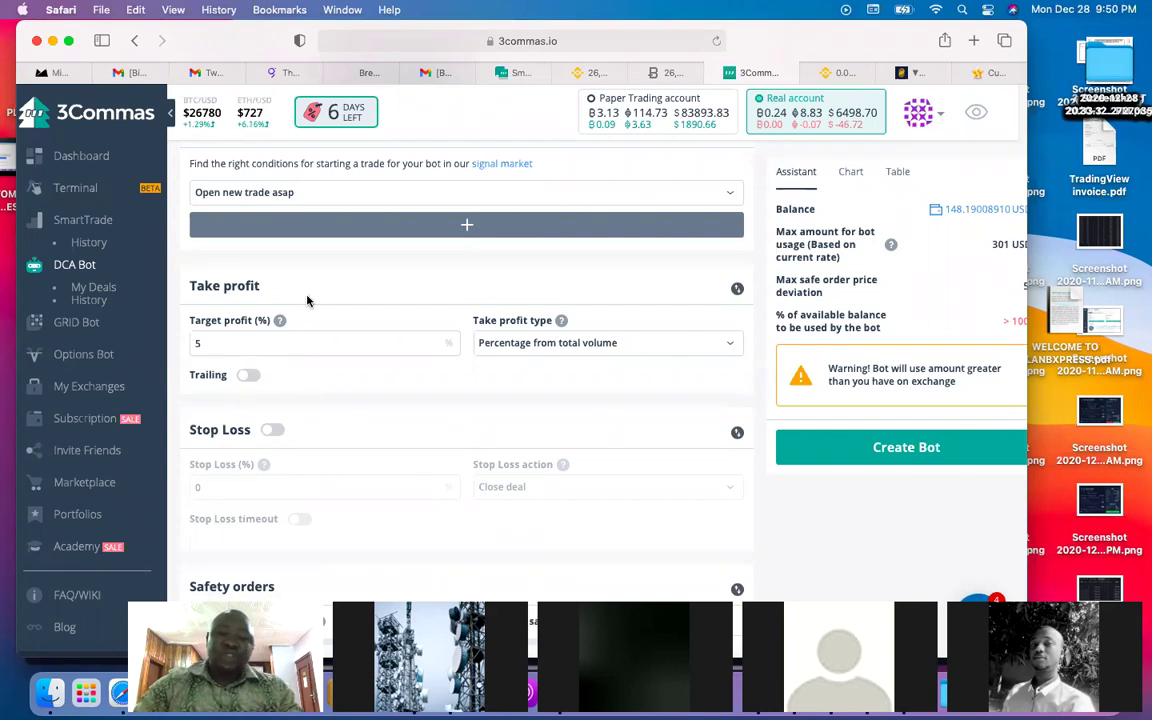
Set the bot's target profit to 3%
left_click(256, 347)
key("BackSpace")
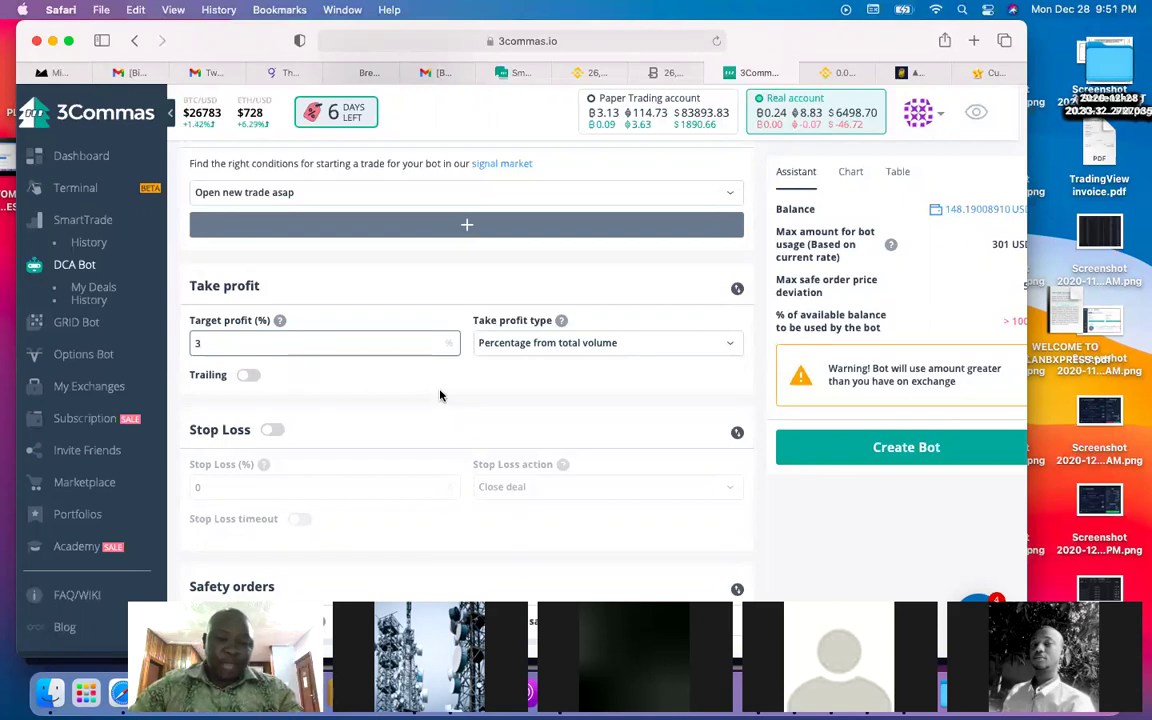
Examine the safety order settings alongside the selected pair, the base and safety order sizes, and the take profit settings
scroll(440, 396, "down", 3)
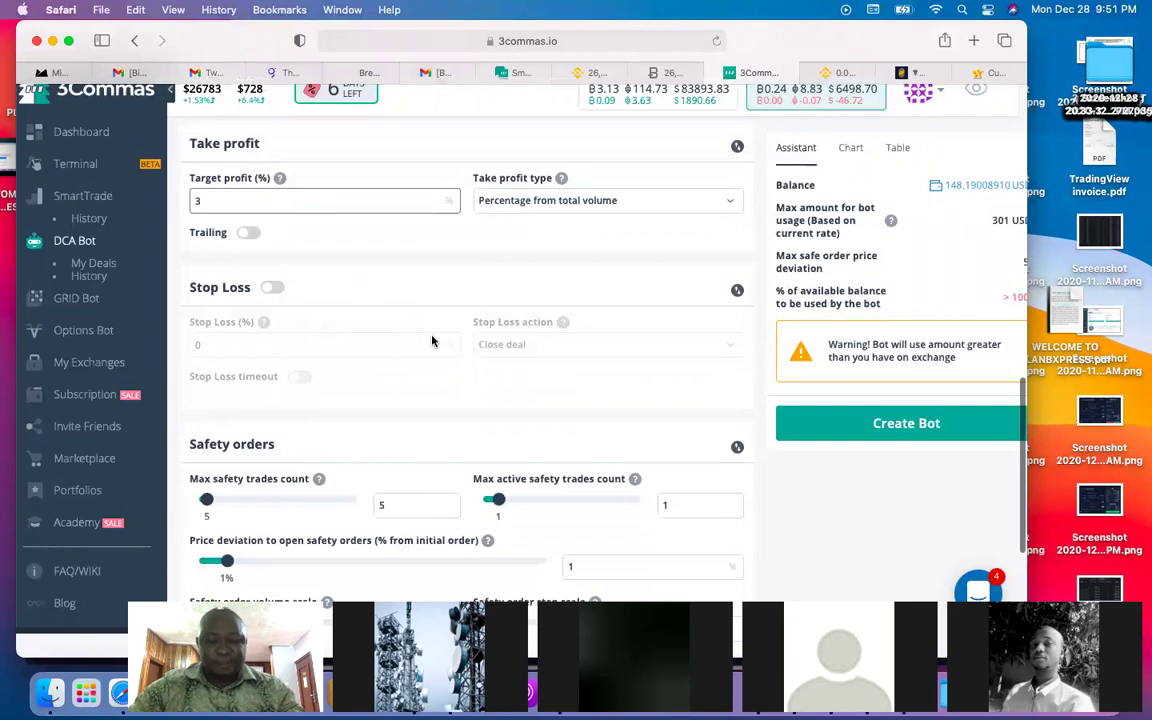
scroll(432, 339, "down", 3)
scroll(432, 341, "down", 1)
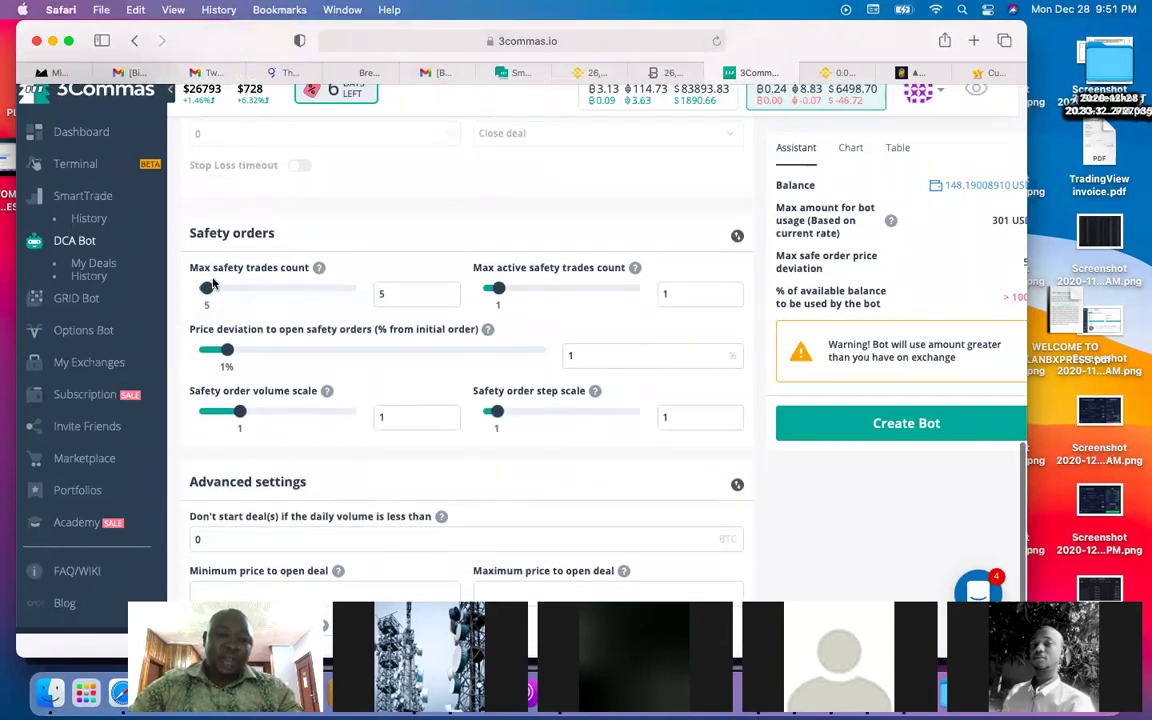
mouse_move(224, 275)
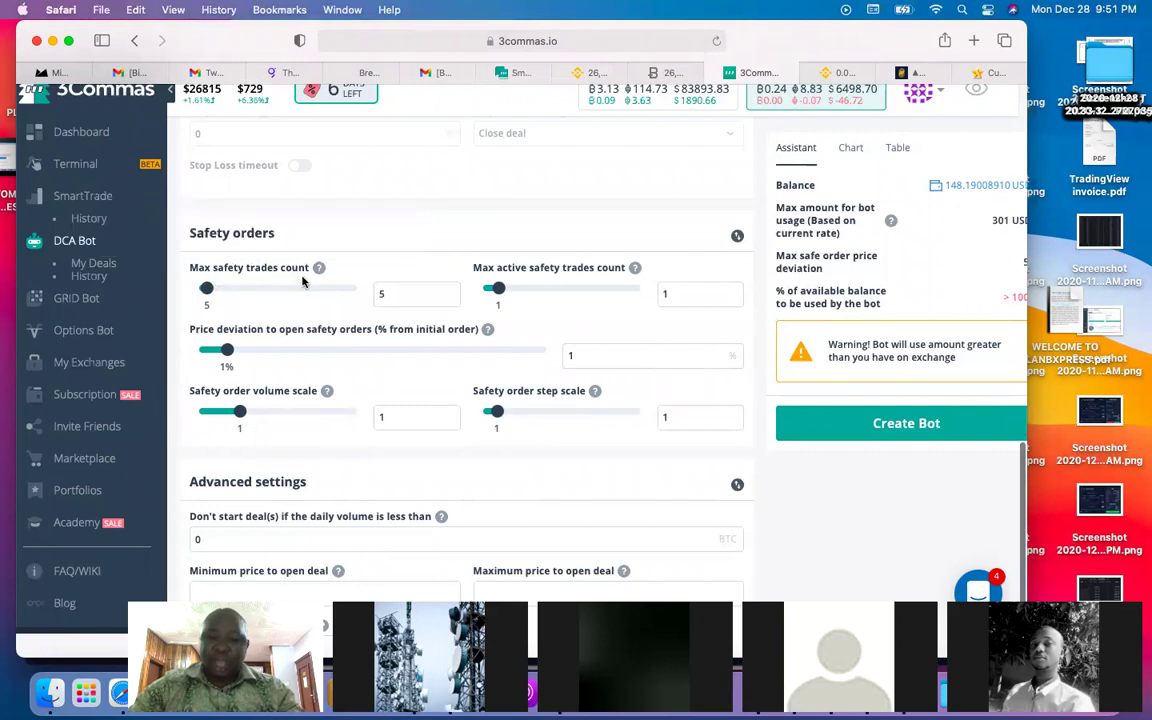
mouse_move(534, 279)
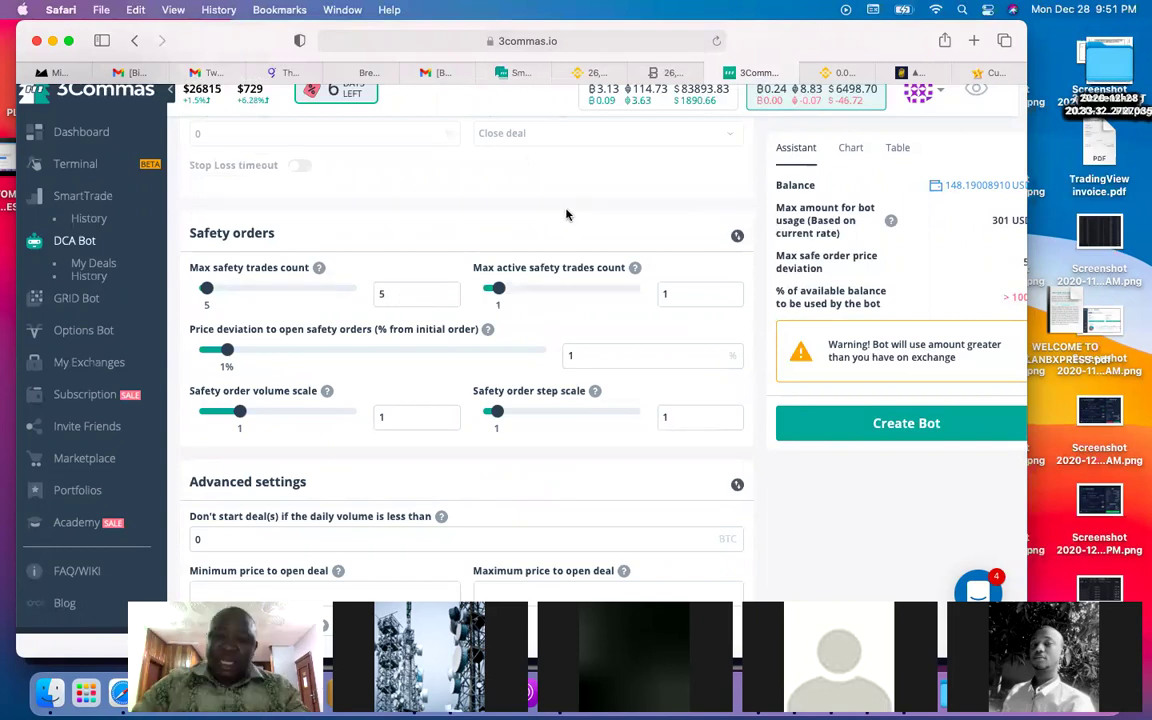
scroll(567, 213, "up", 5)
scroll(651, 461, "up", 1)
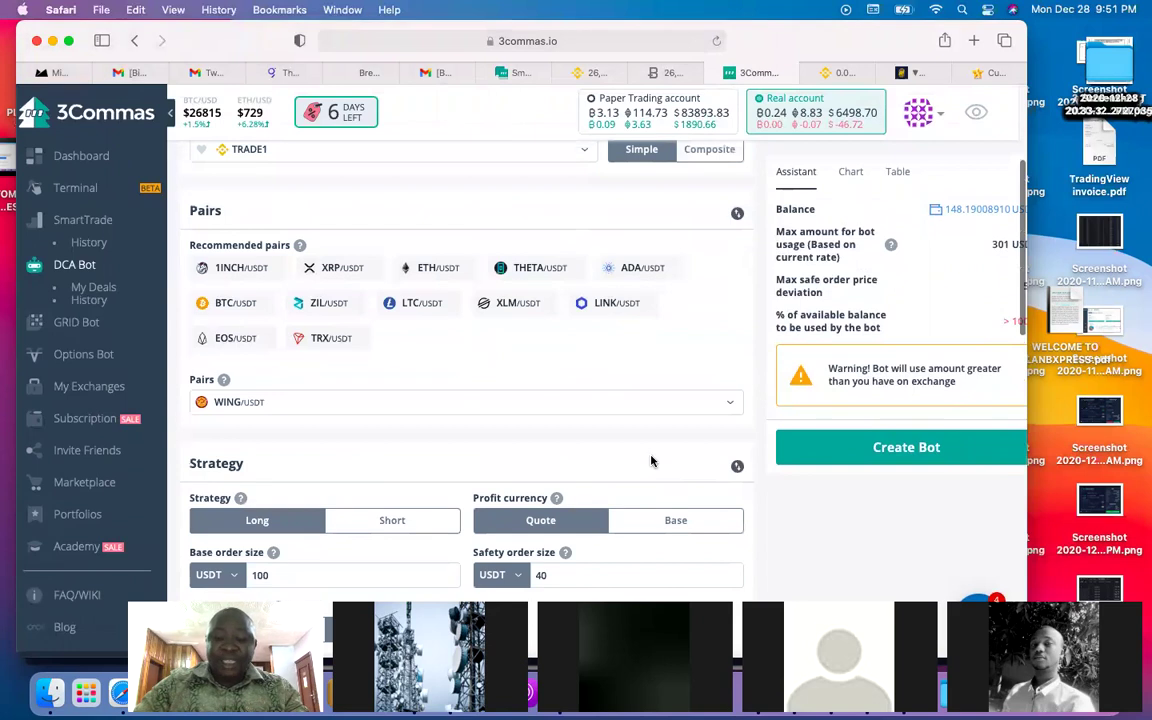
scroll(615, 515, "down", 3)
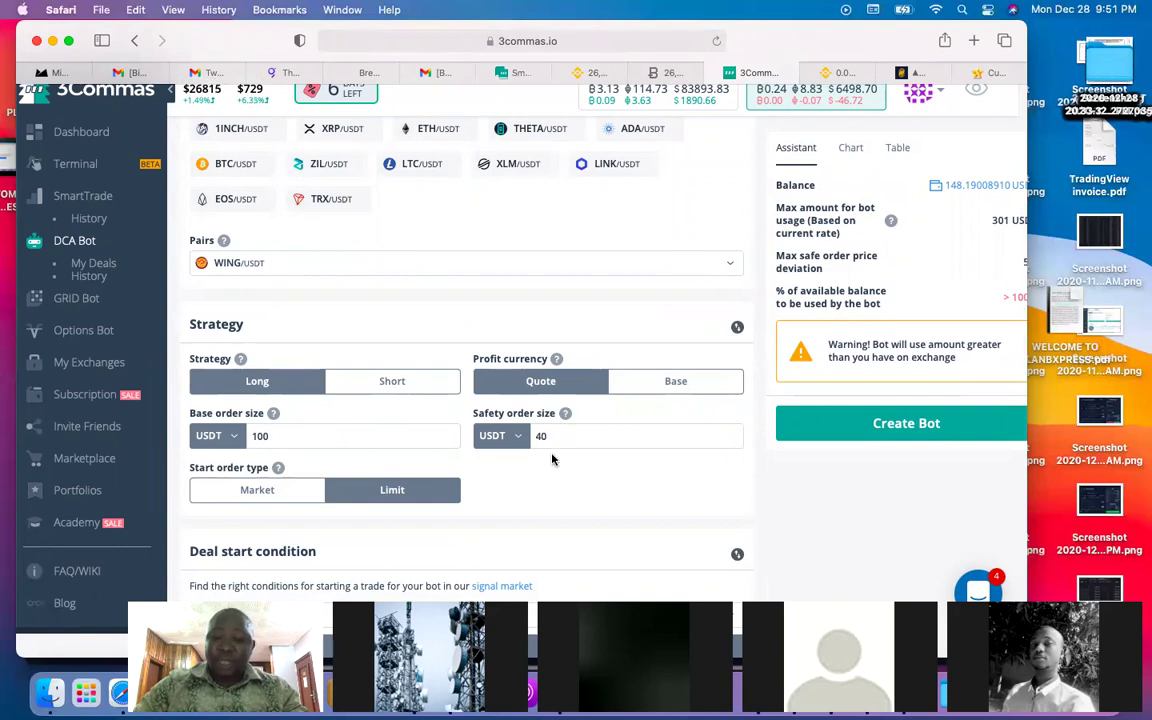
scroll(549, 458, "down", 4)
scroll(552, 458, "down", 2)
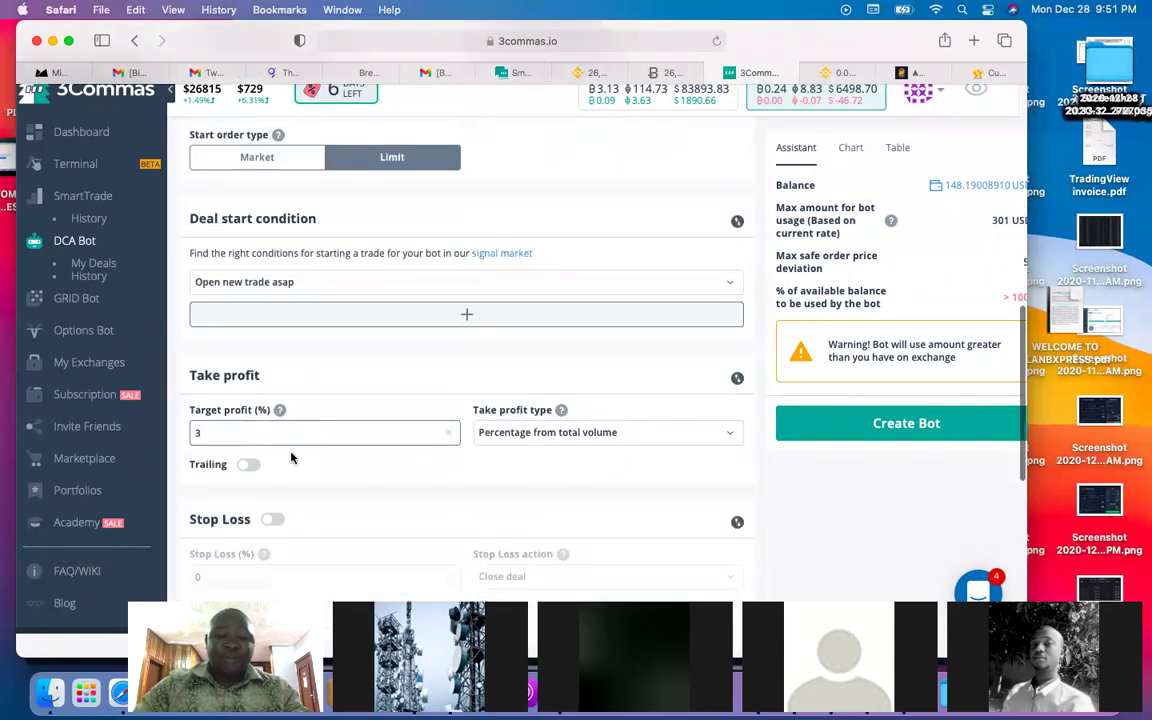
scroll(337, 522, "down", 3)
scroll(337, 522, "down", 2)
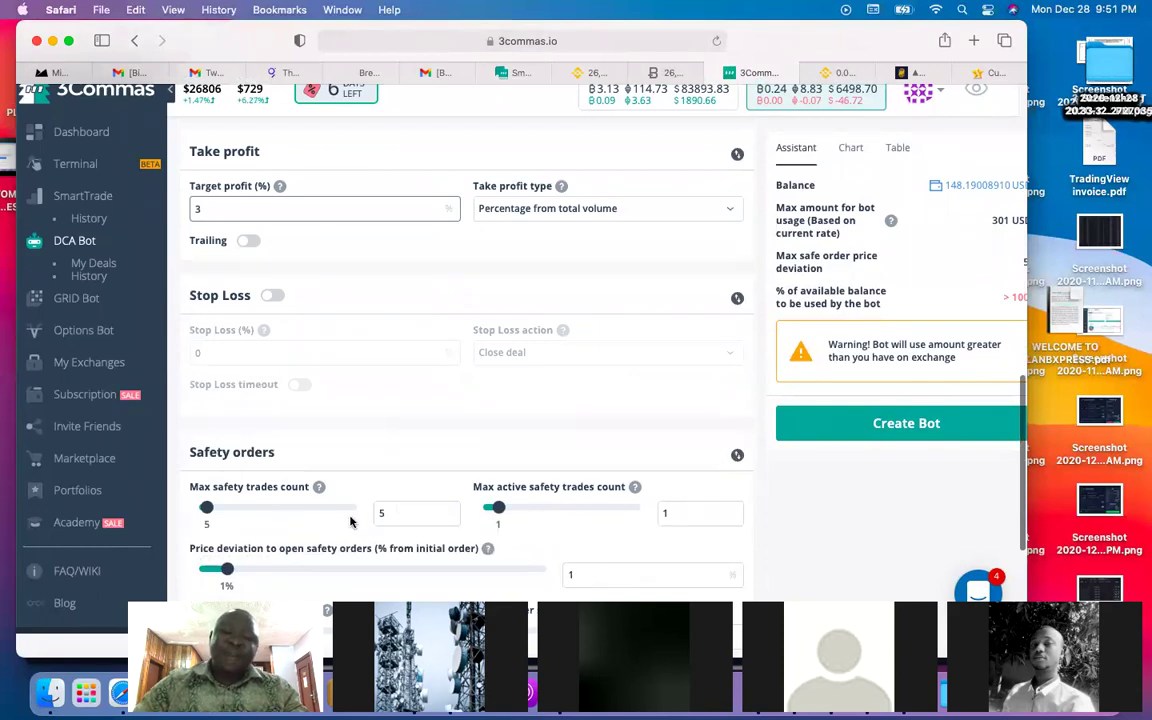
Try a max active safety trades count of 2 and review it against the strategy's order sizes
left_click(682, 517)
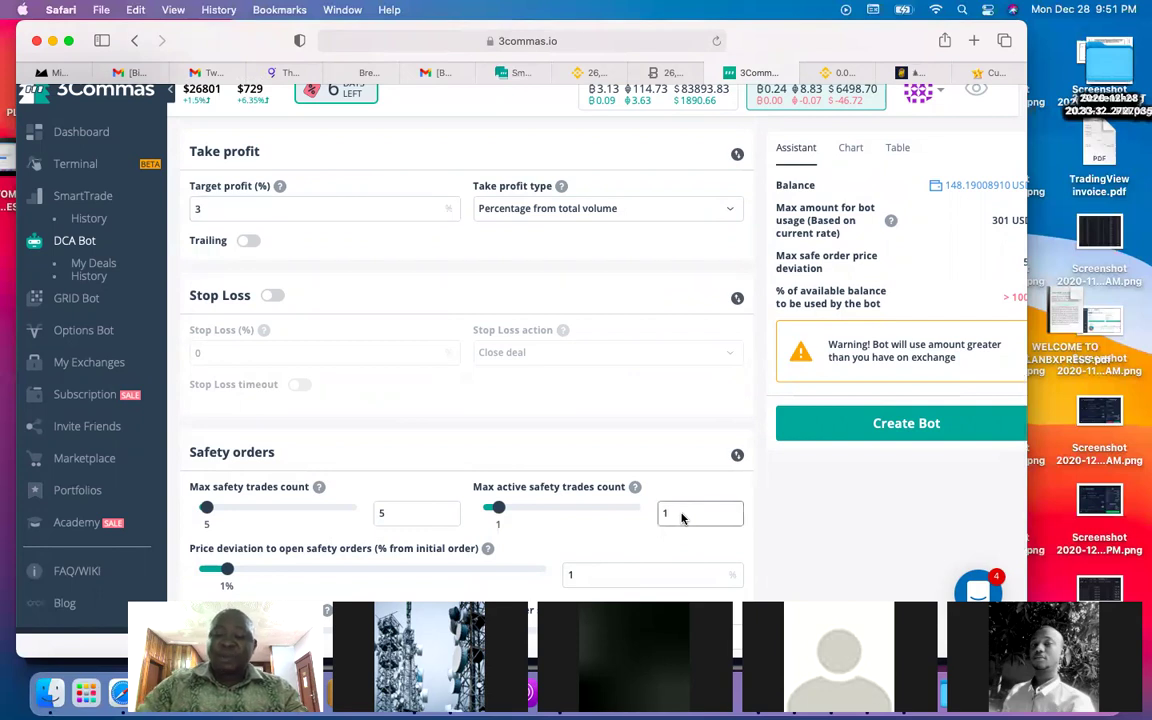
key("BackSpace")
type("2")
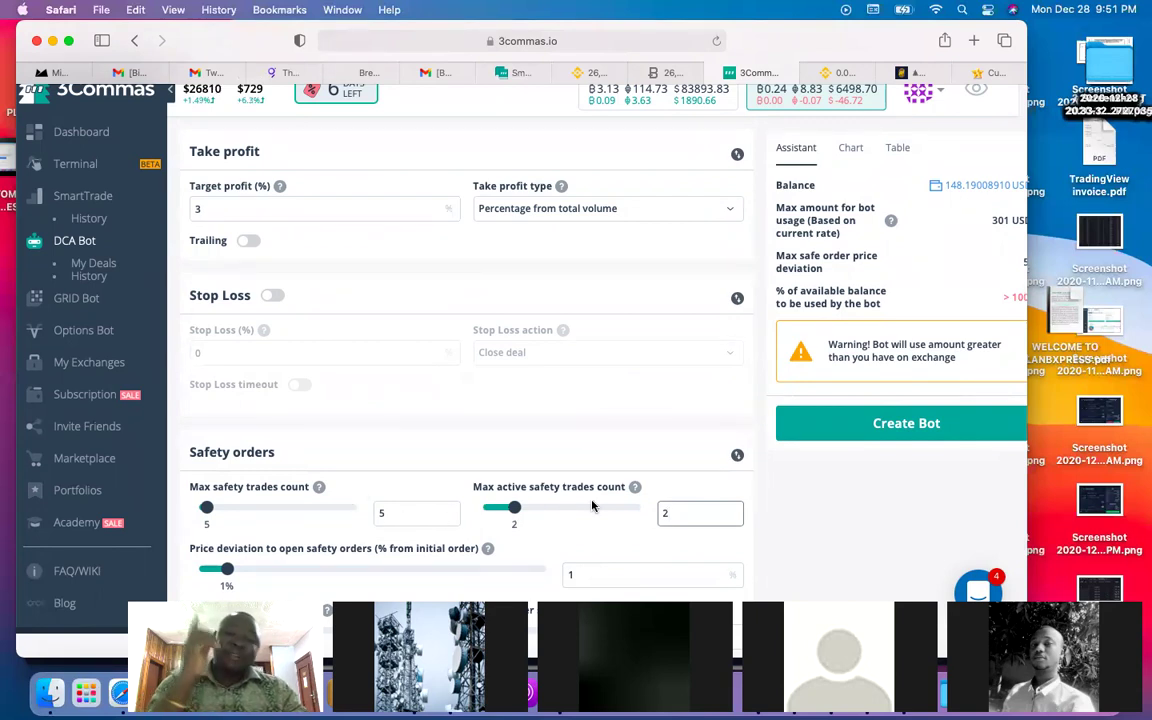
scroll(591, 506, "up", 10)
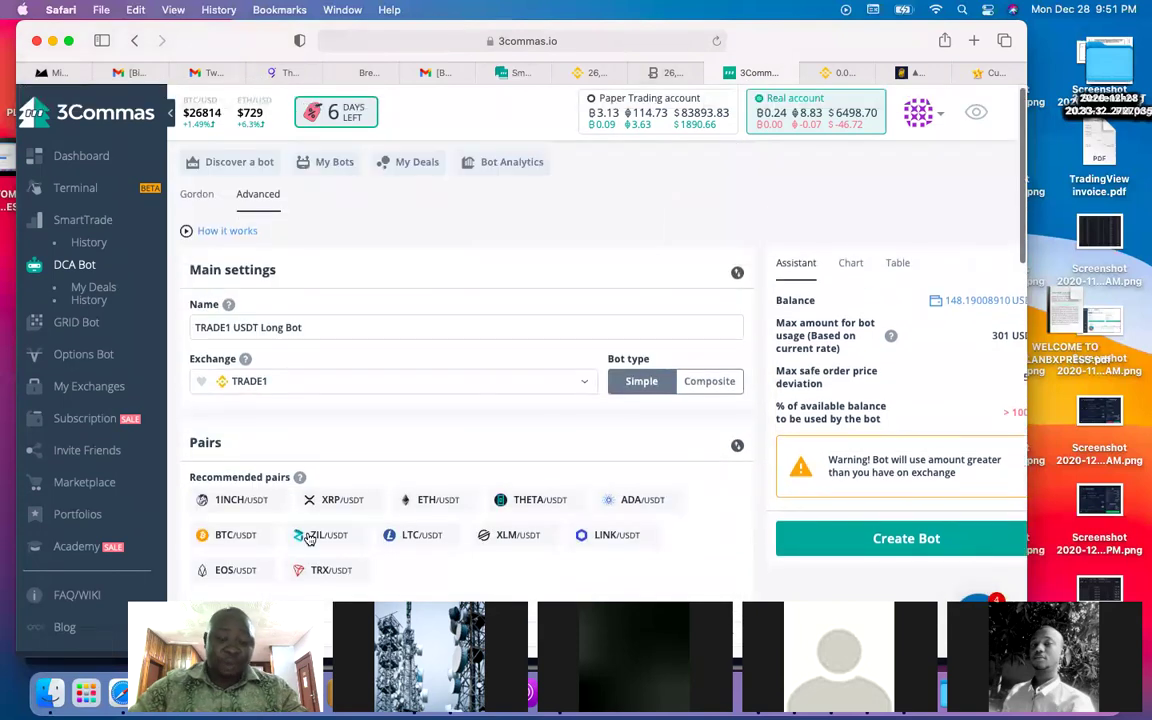
scroll(308, 535, "down", 3)
scroll(308, 538, "down", 2)
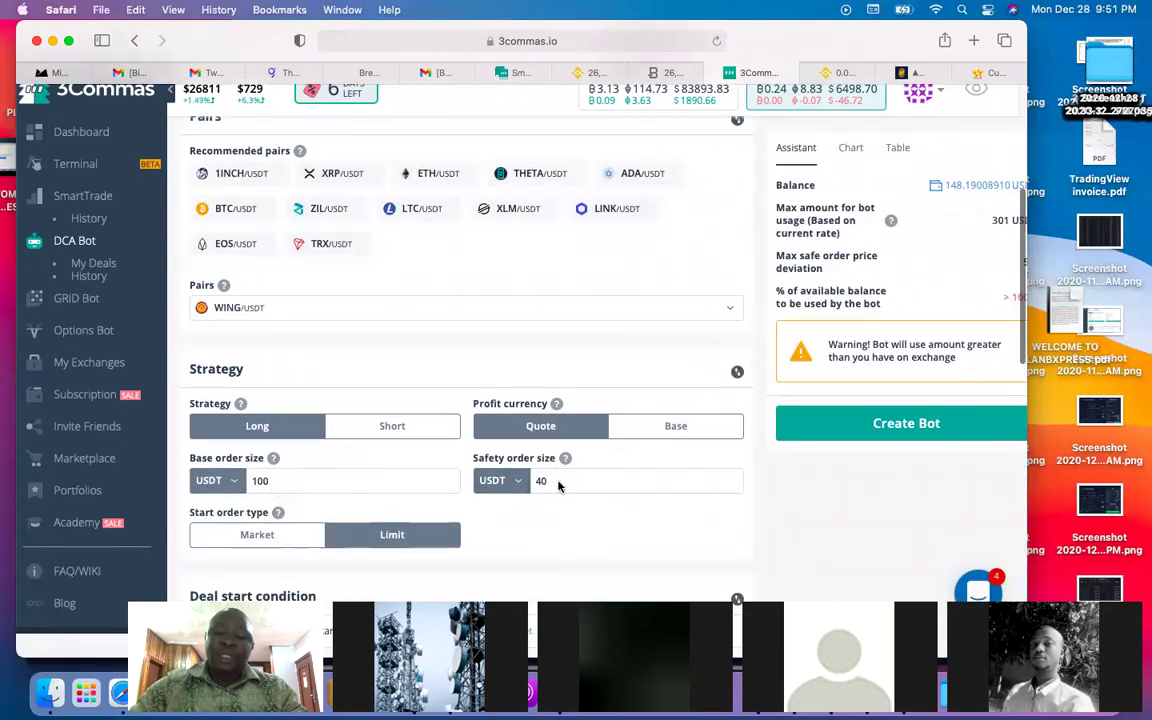
scroll(559, 485, "down", 2)
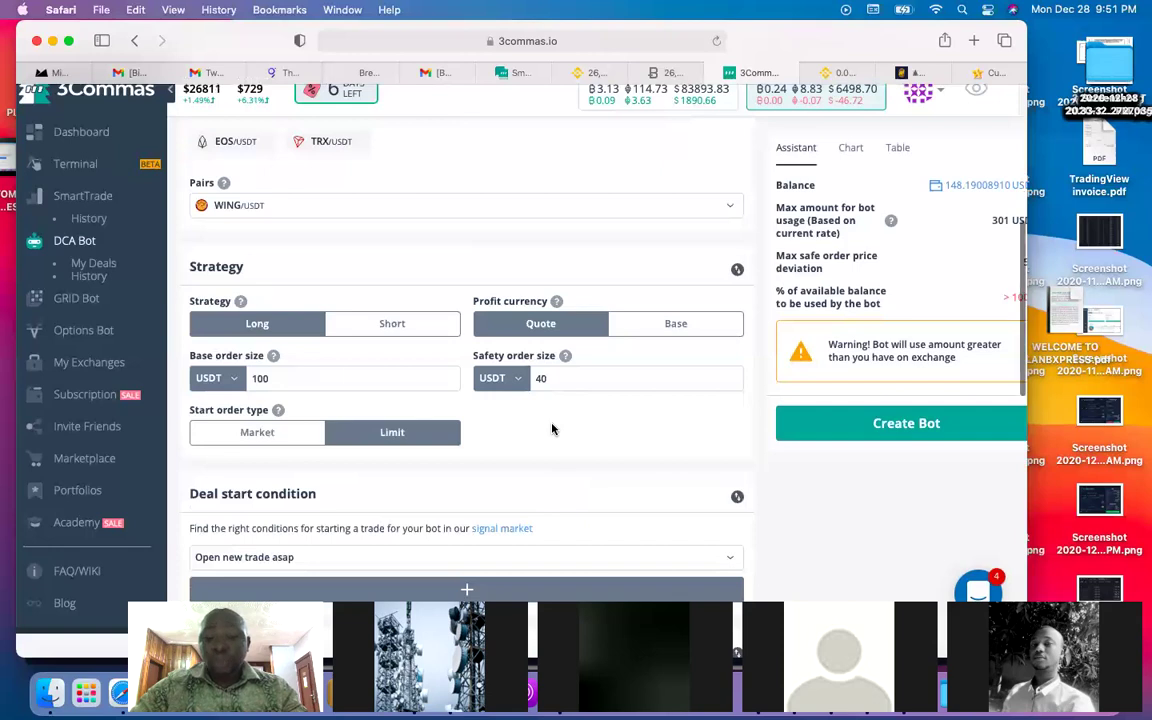
scroll(551, 429, "down", 10)
Try max active safety trades counts of 1 and 4, and set the count back to 1
left_click(668, 380)
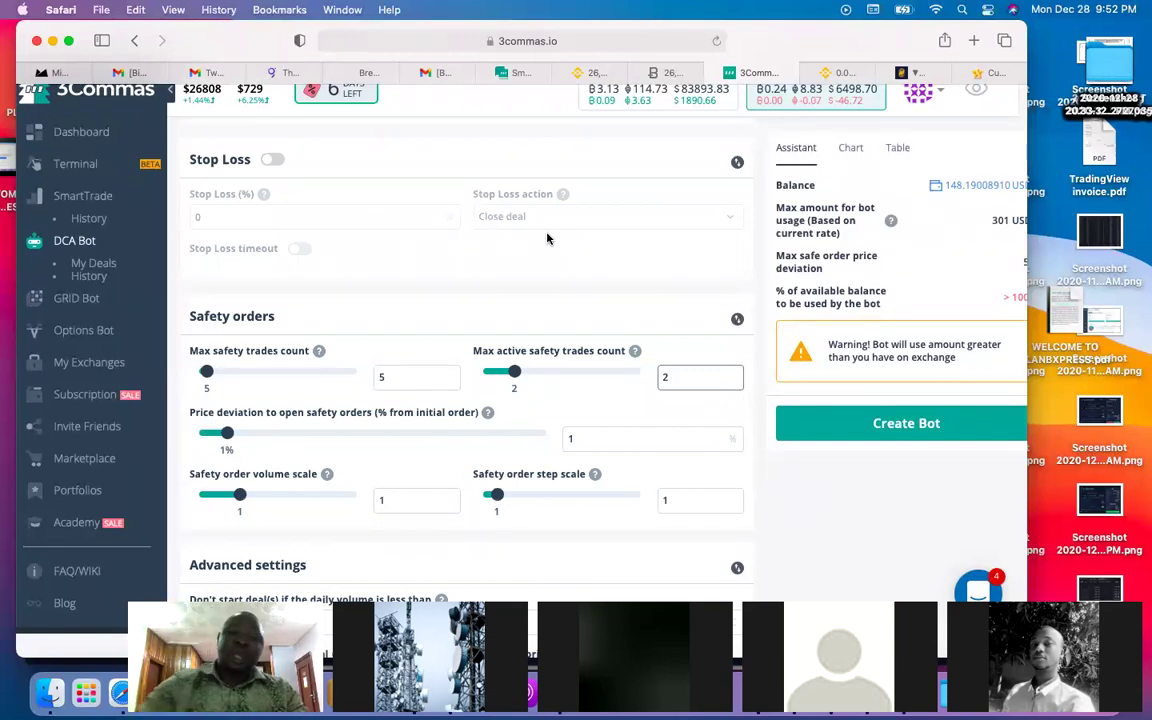
left_click(694, 380)
key("BackSpace")
type("1")
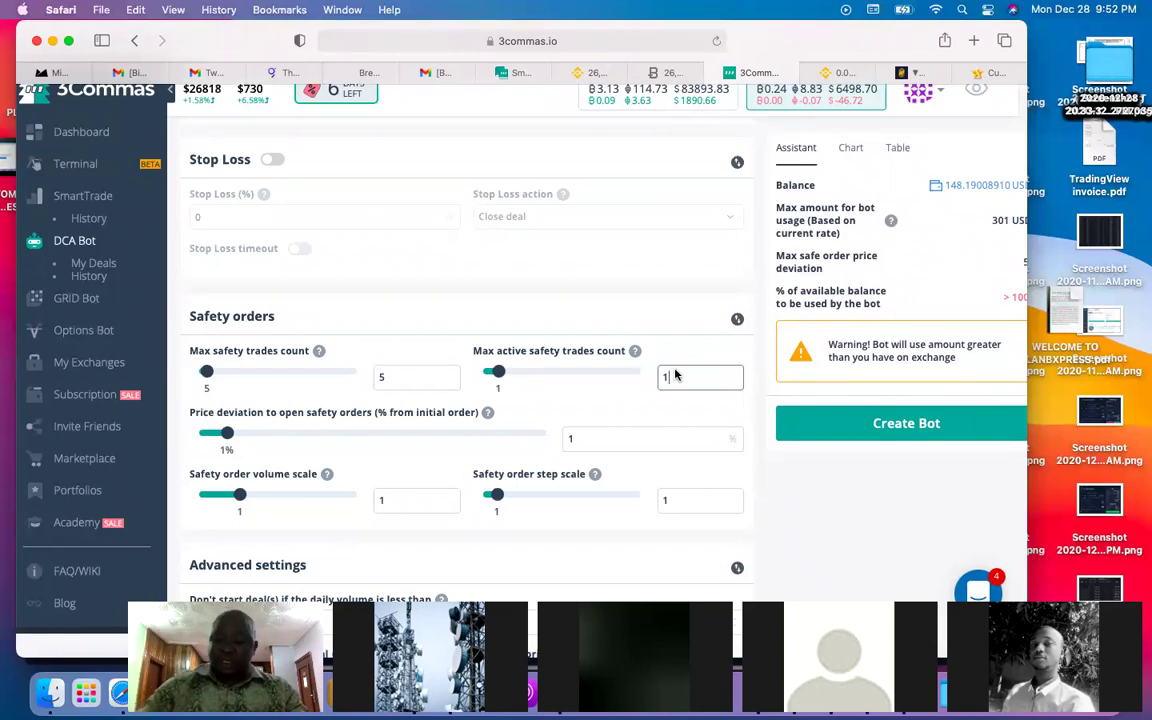
key("BackSpace")
type("4")
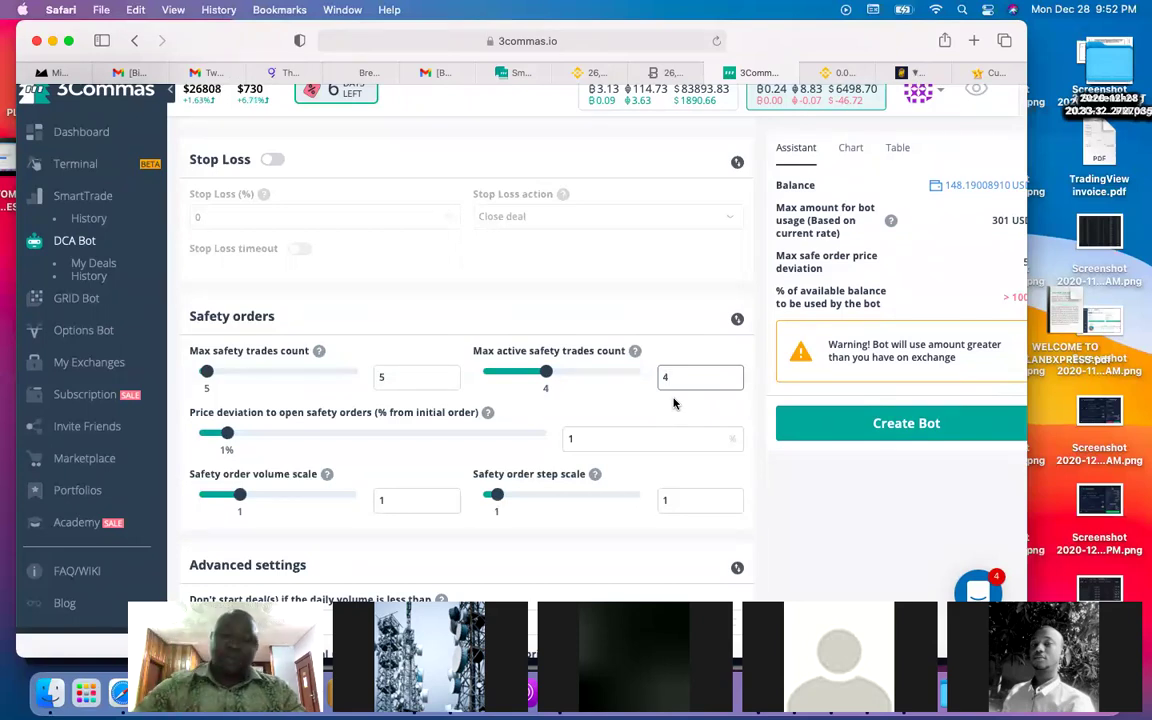
key("BackSpace")
type("1")
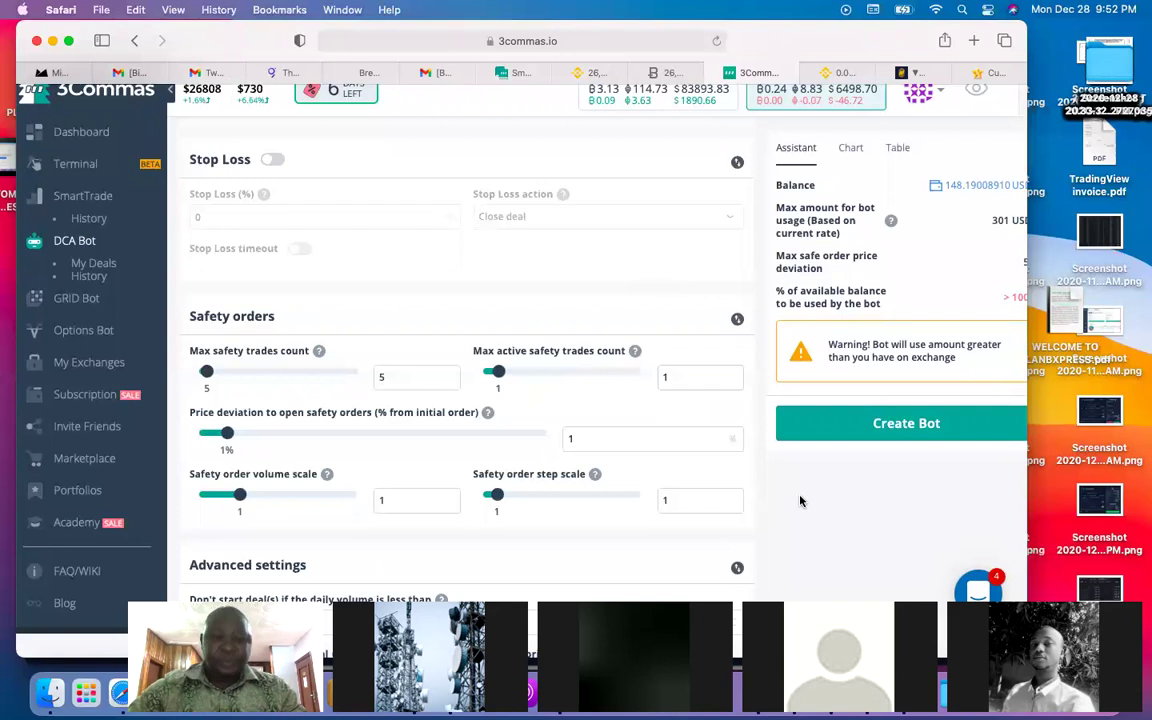
Set the price deviation to open safety orders to 5%
scroll(800, 501, "down", 2)
left_click(591, 312)
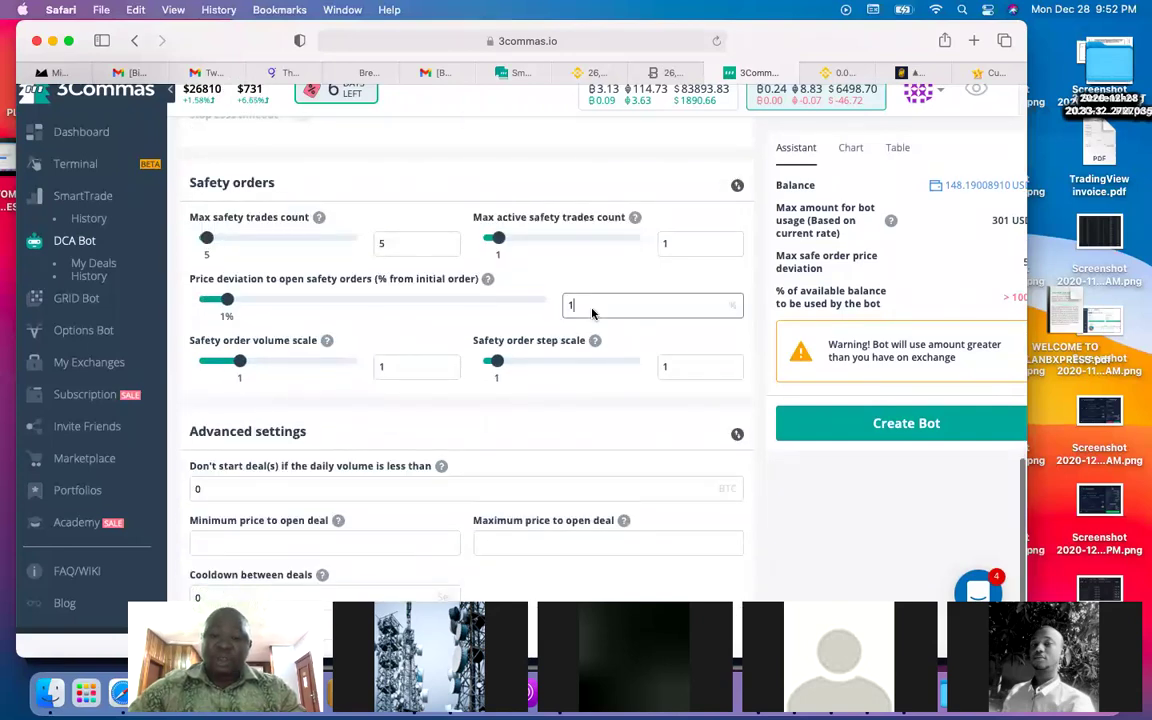
key("BackSpace")
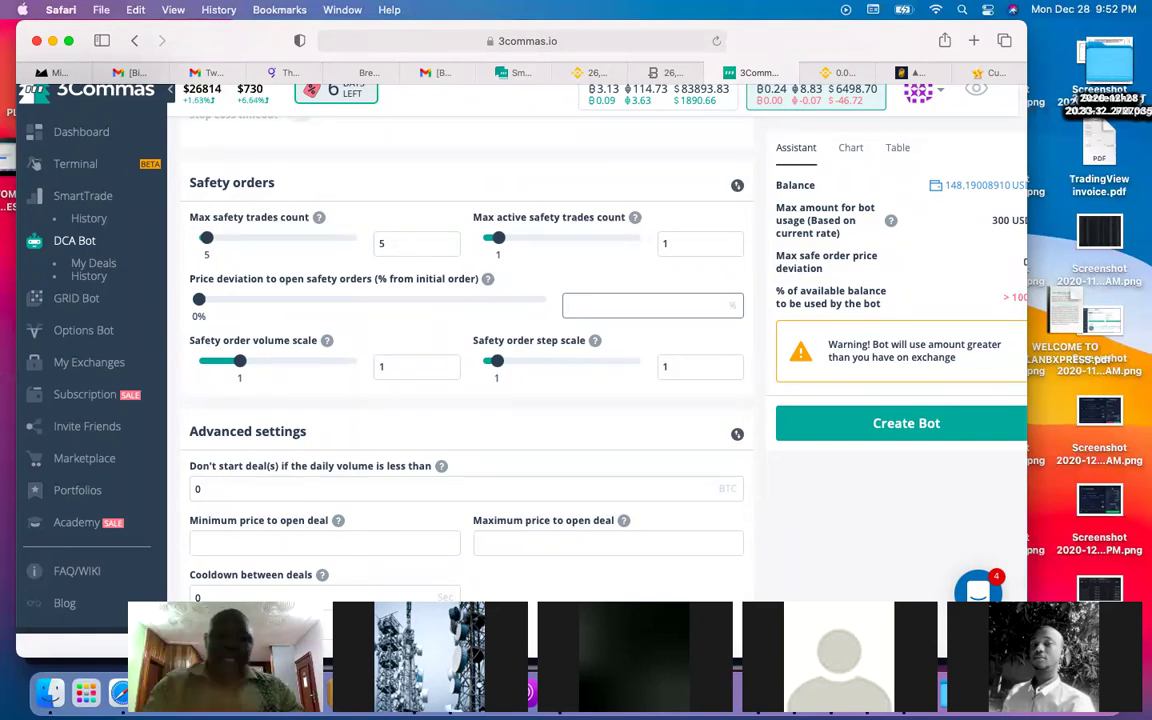
type("5")
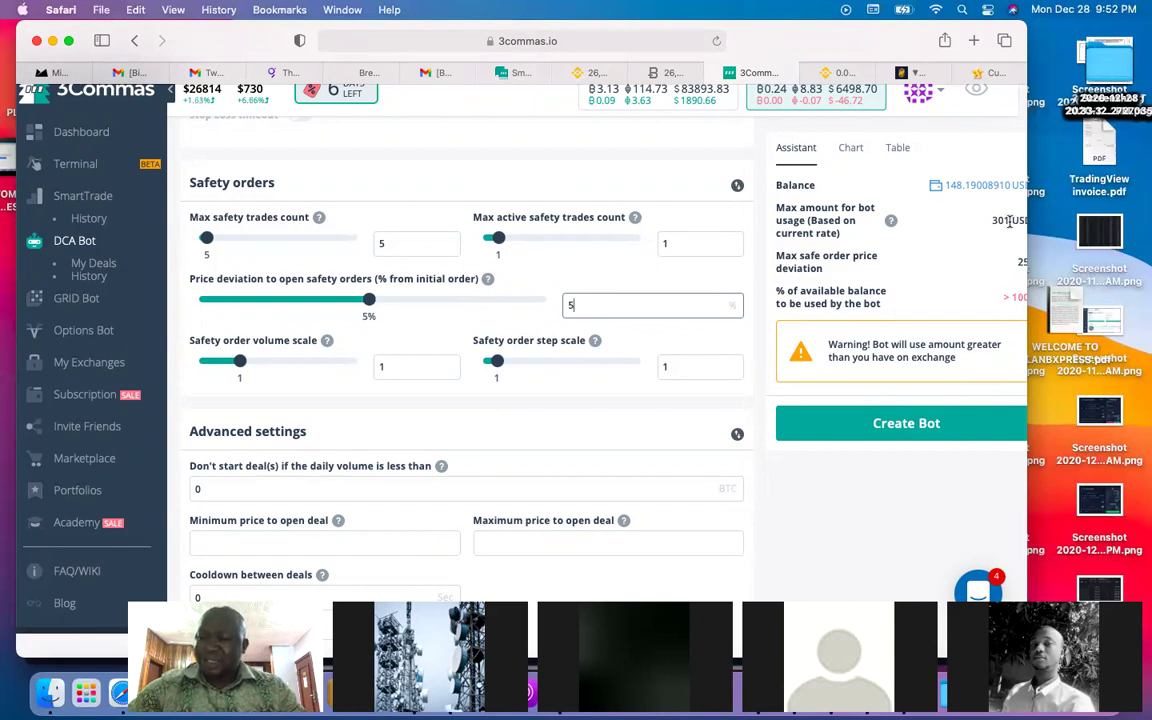
Review the max amount for bot usage, the max safety trades count, and the explanation of the safety order size
mouse_move(924, 231)
mouse_move(400, 280)
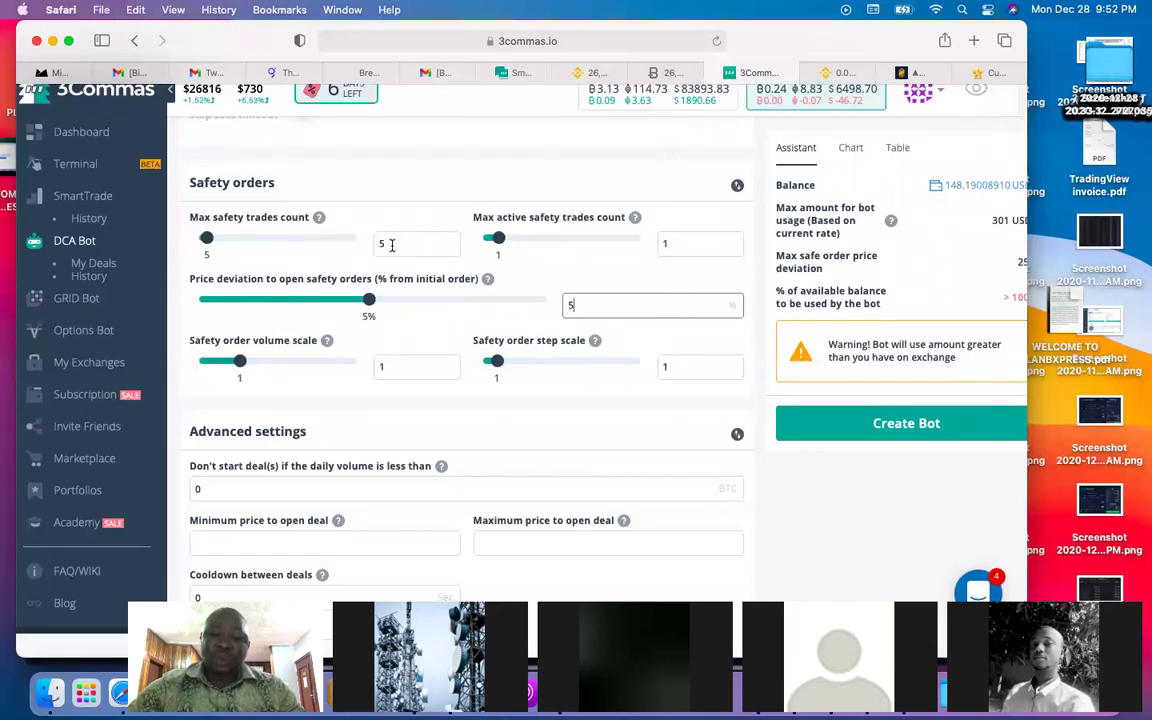
scroll(571, 249, "up", 5)
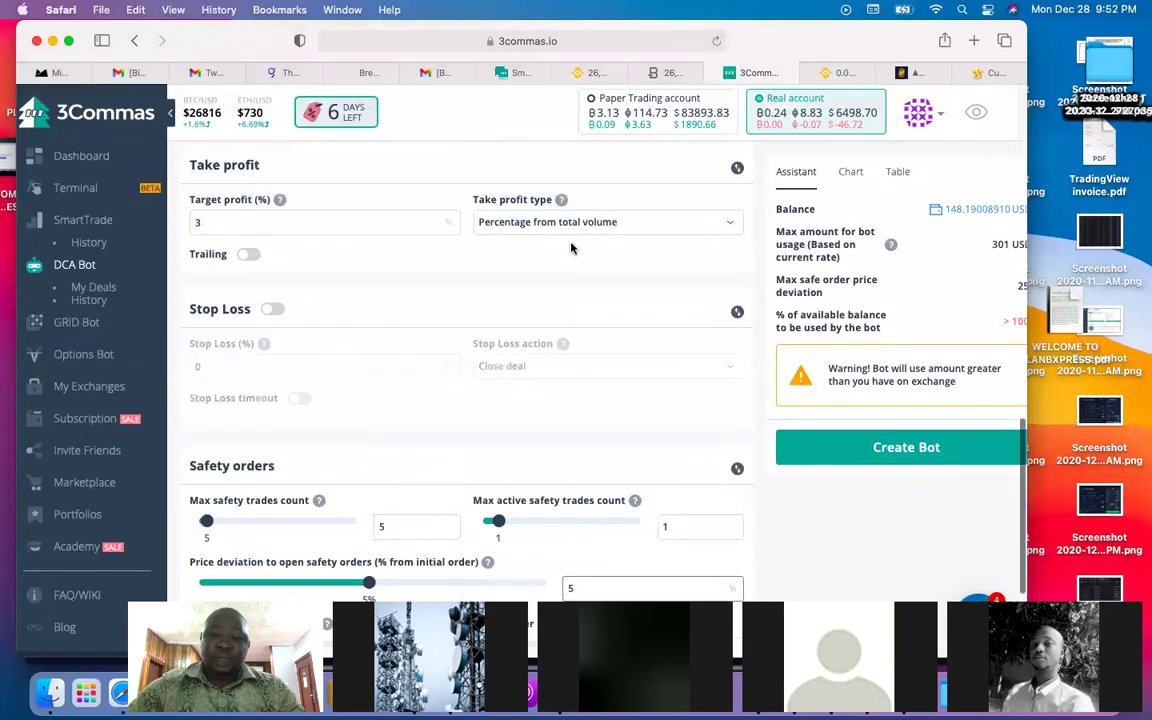
scroll(571, 249, "up", 3)
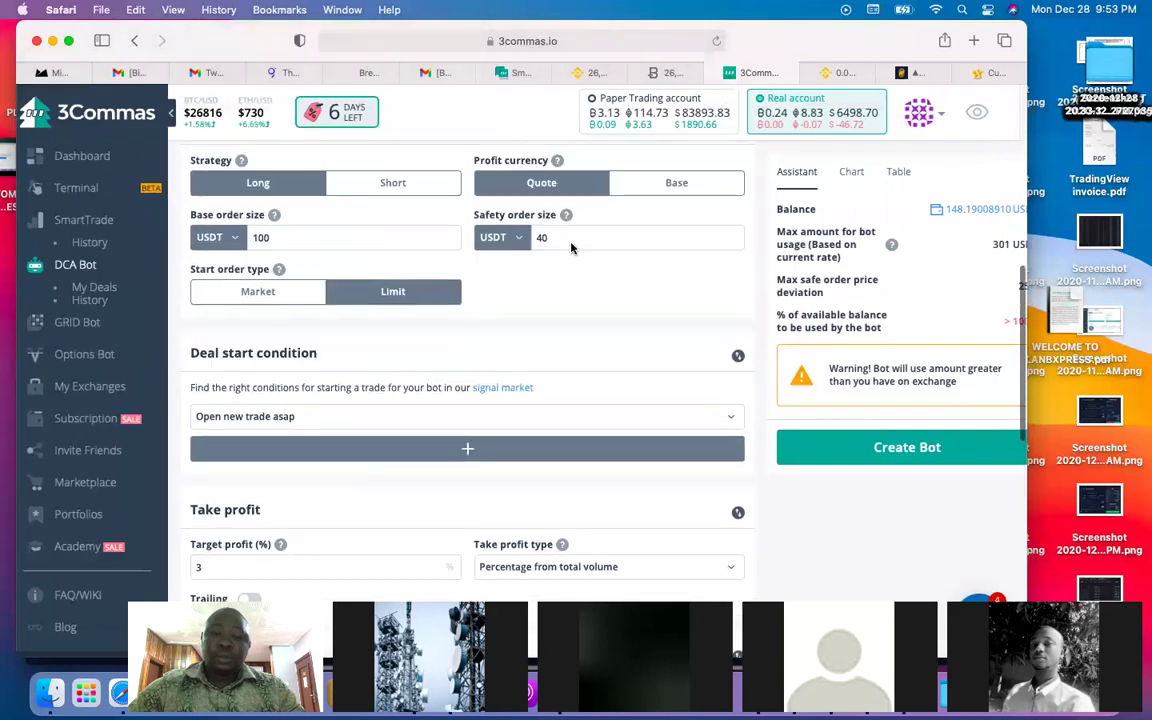
mouse_move(490, 222)
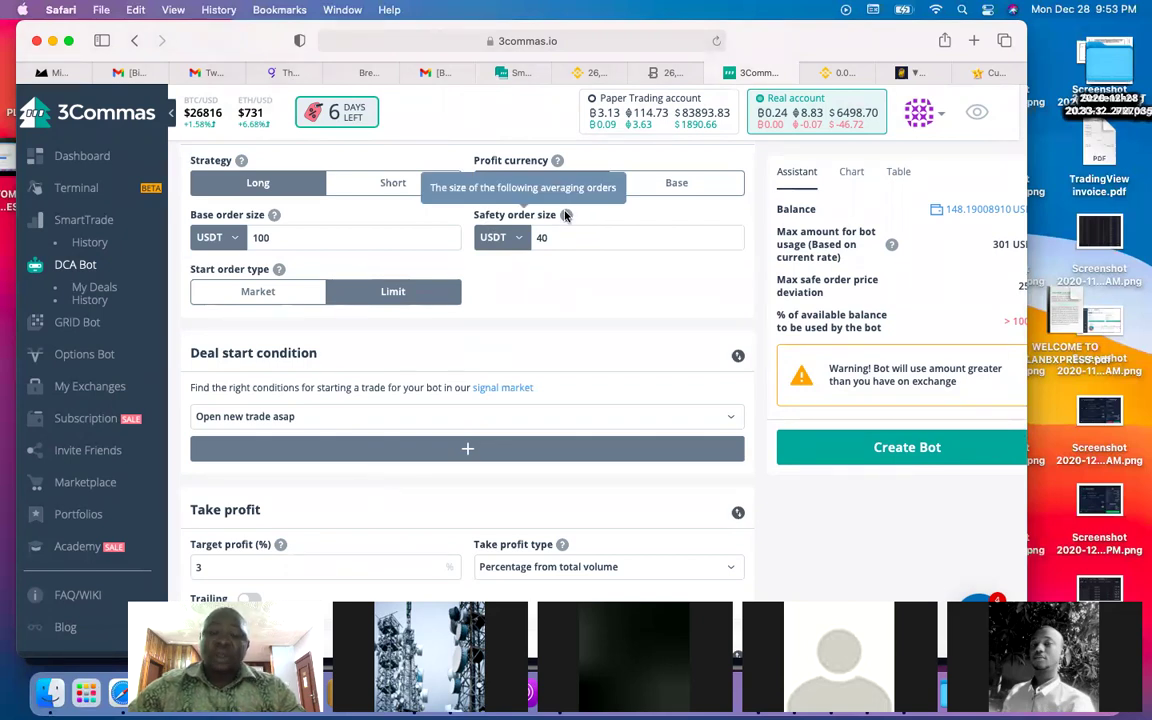
Review the bot's strategy, take profit and safety order settings, and the table of used amounts for each step
scroll(566, 216, "down", 5)
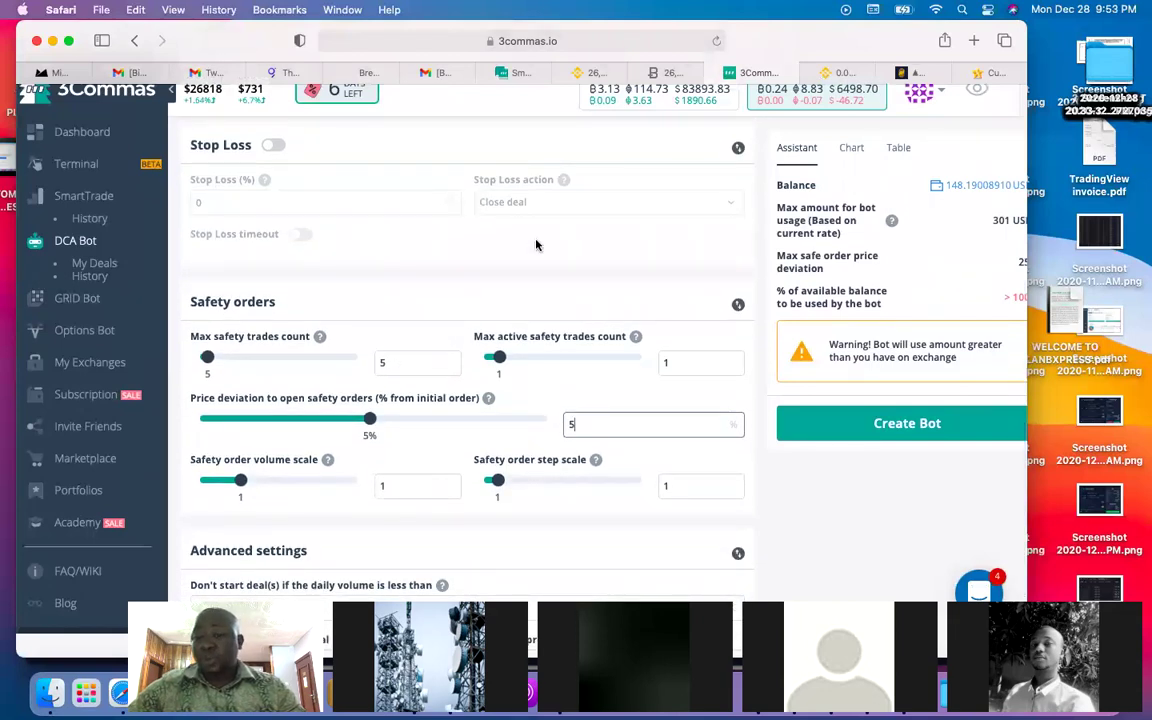
scroll(535, 245, "up", 10)
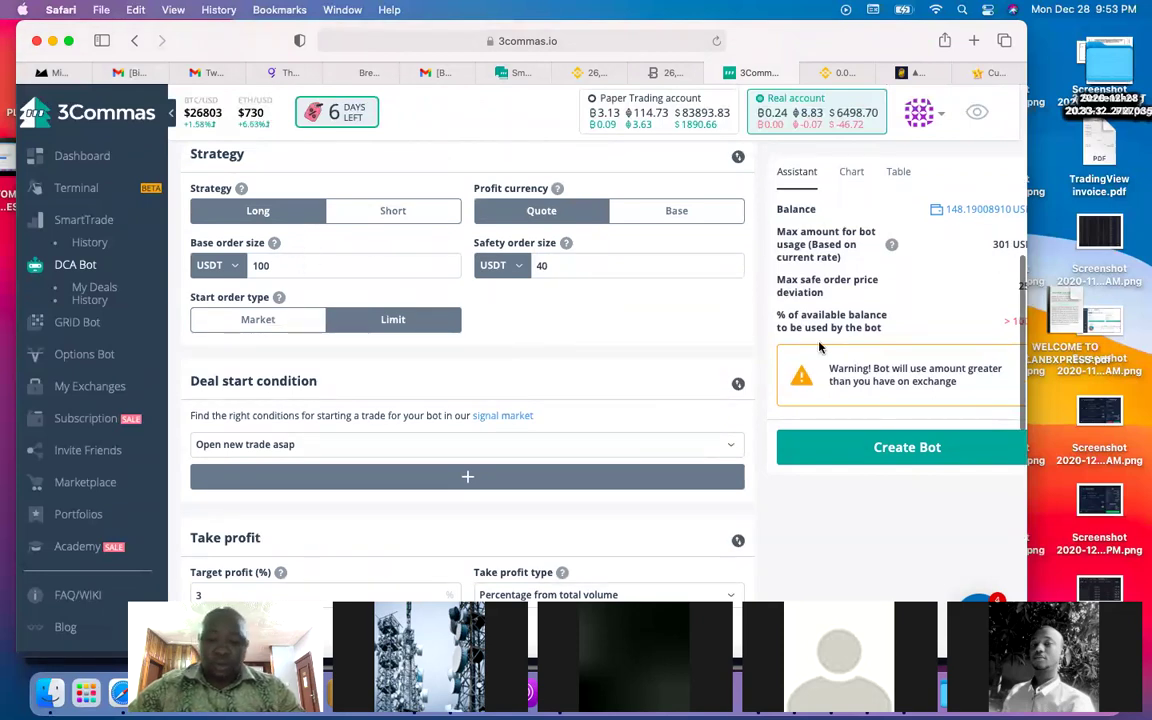
scroll(819, 346, "down", 5)
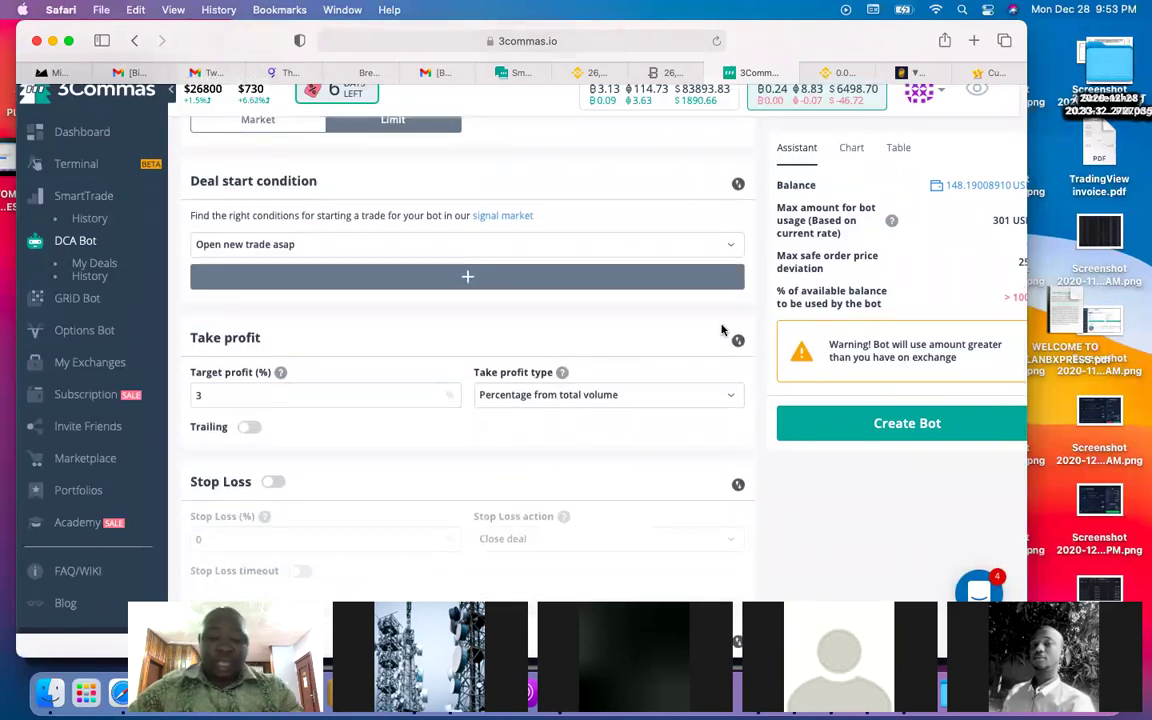
scroll(600, 378, "up", 1)
scroll(600, 378, "up", 8)
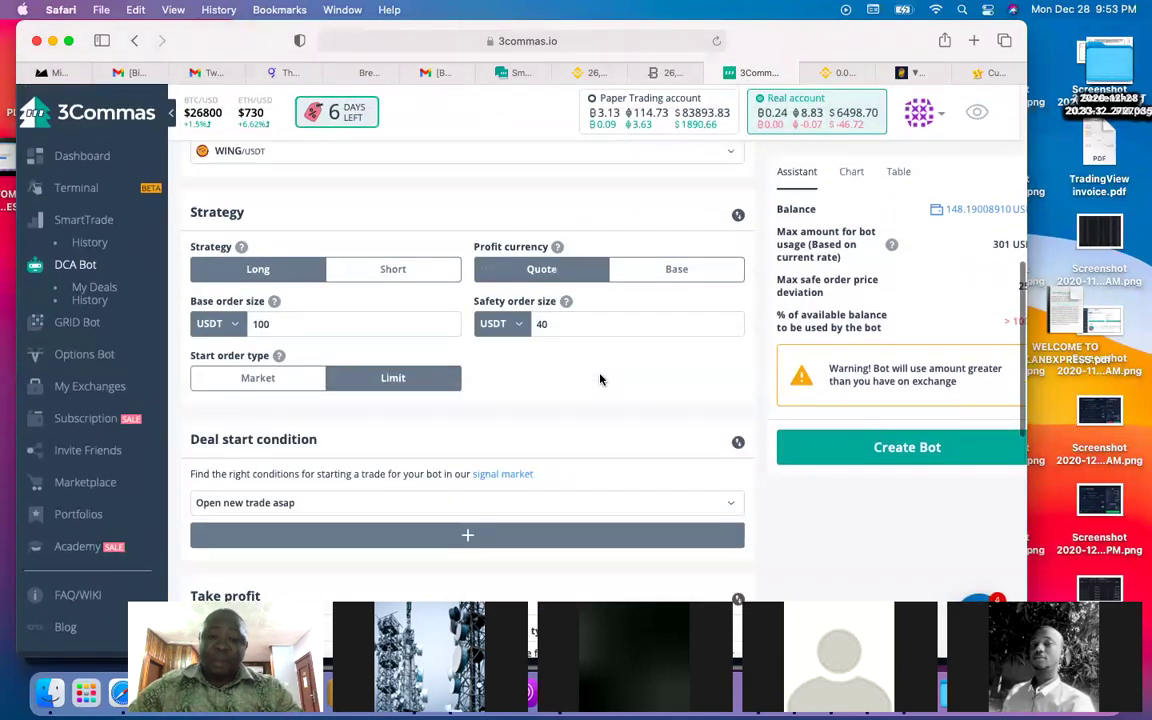
scroll(600, 373, "down", 8)
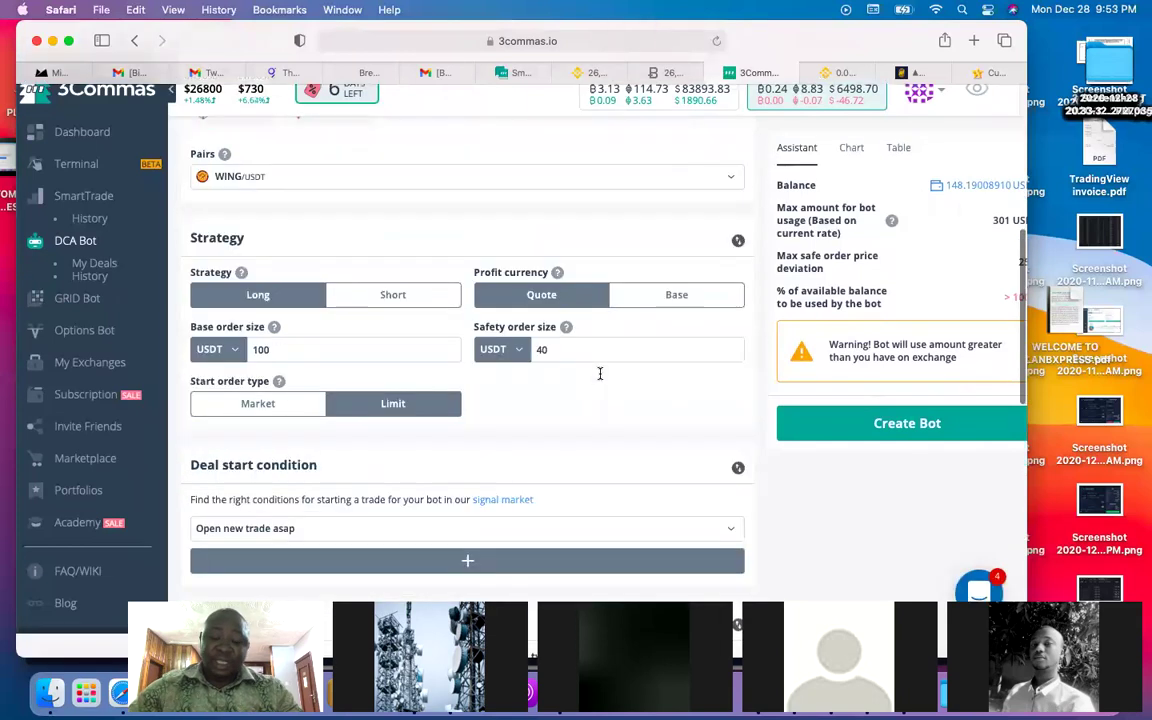
left_click(602, 383)
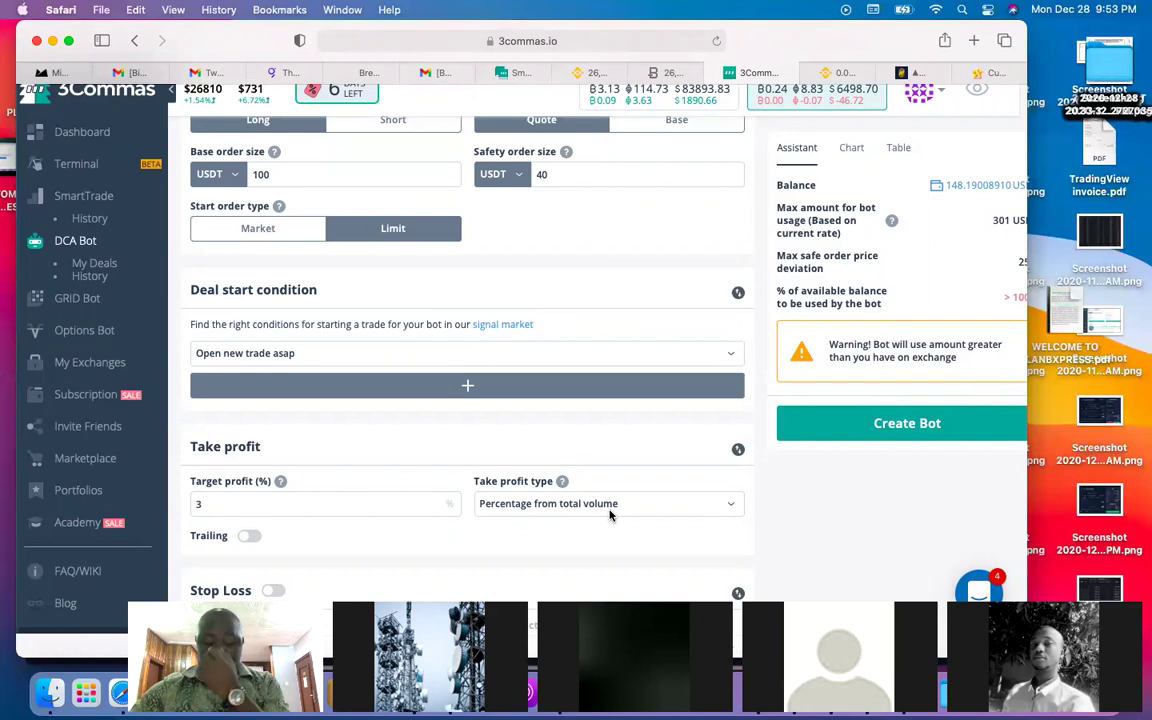
scroll(610, 514, "down", 7)
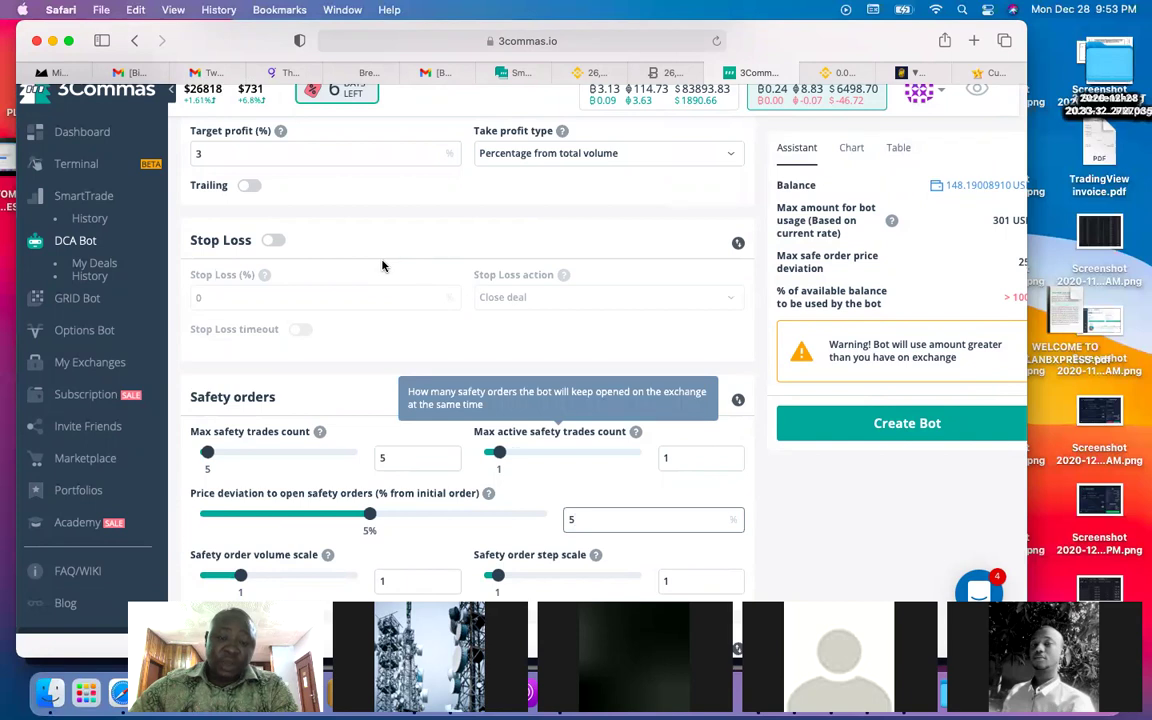
left_click(897, 148)
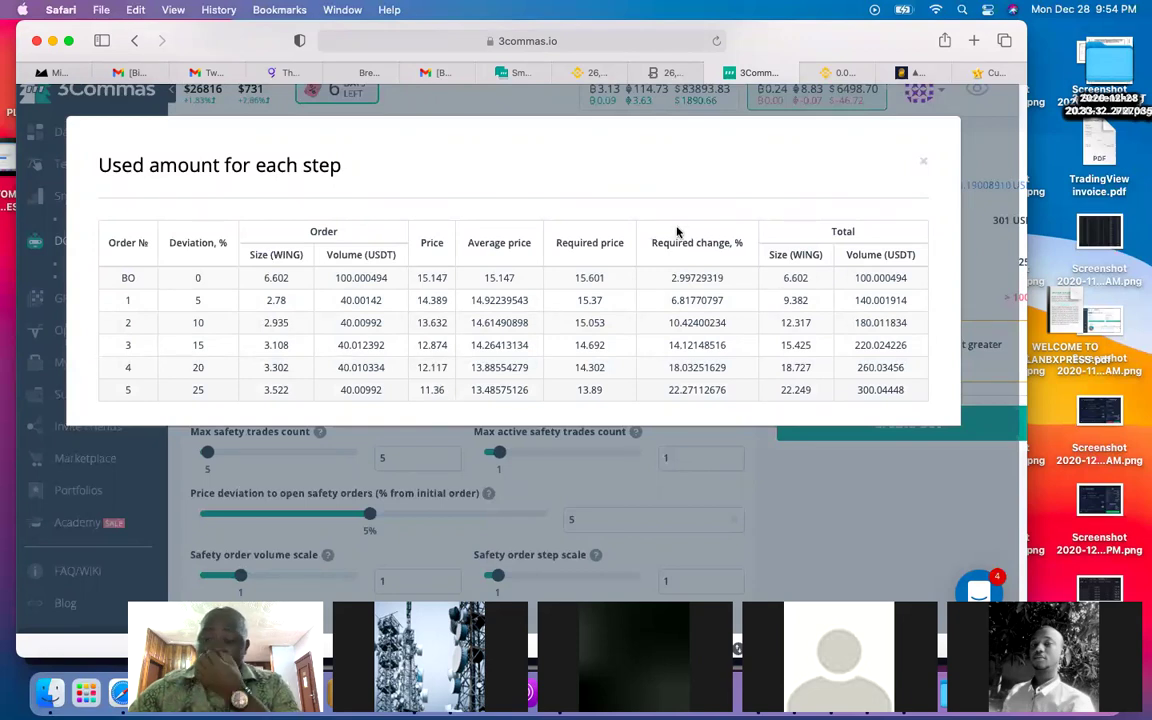
left_click(924, 161)
Try safety order volume scales of 1.3 and 1.4, and set the volume scale to 1.35
scroll(601, 447, "down", 3)
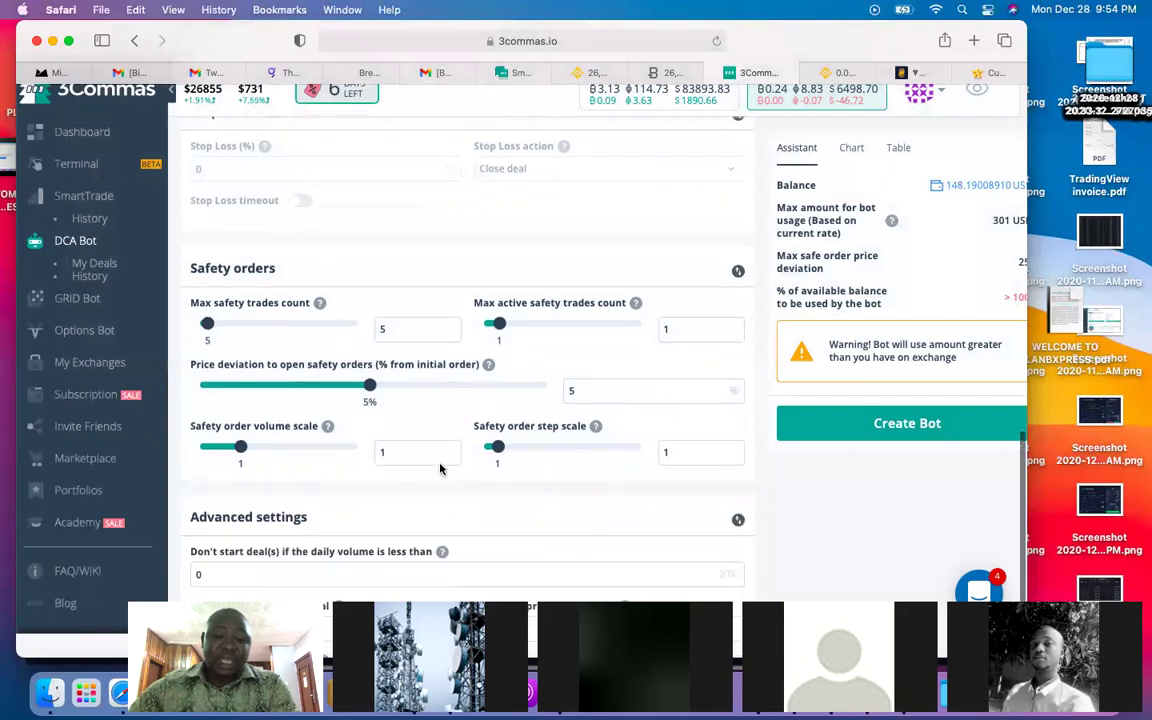
left_click(415, 459)
type(".3")
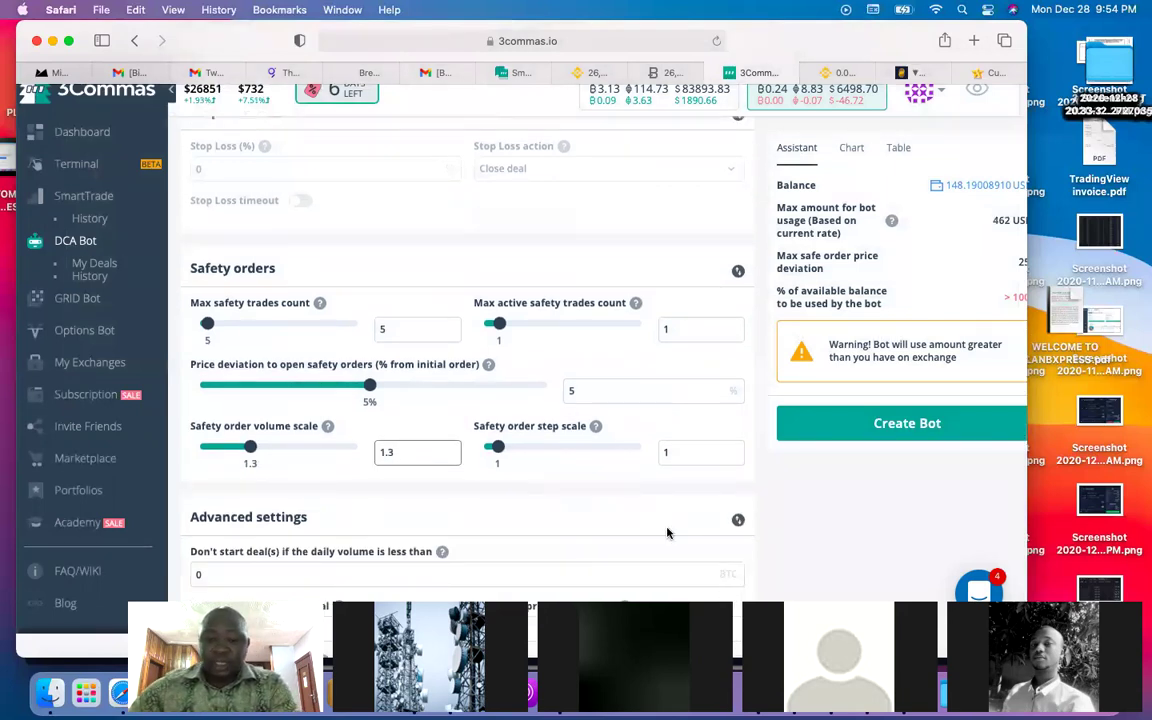
scroll(760, 432, "right", 2)
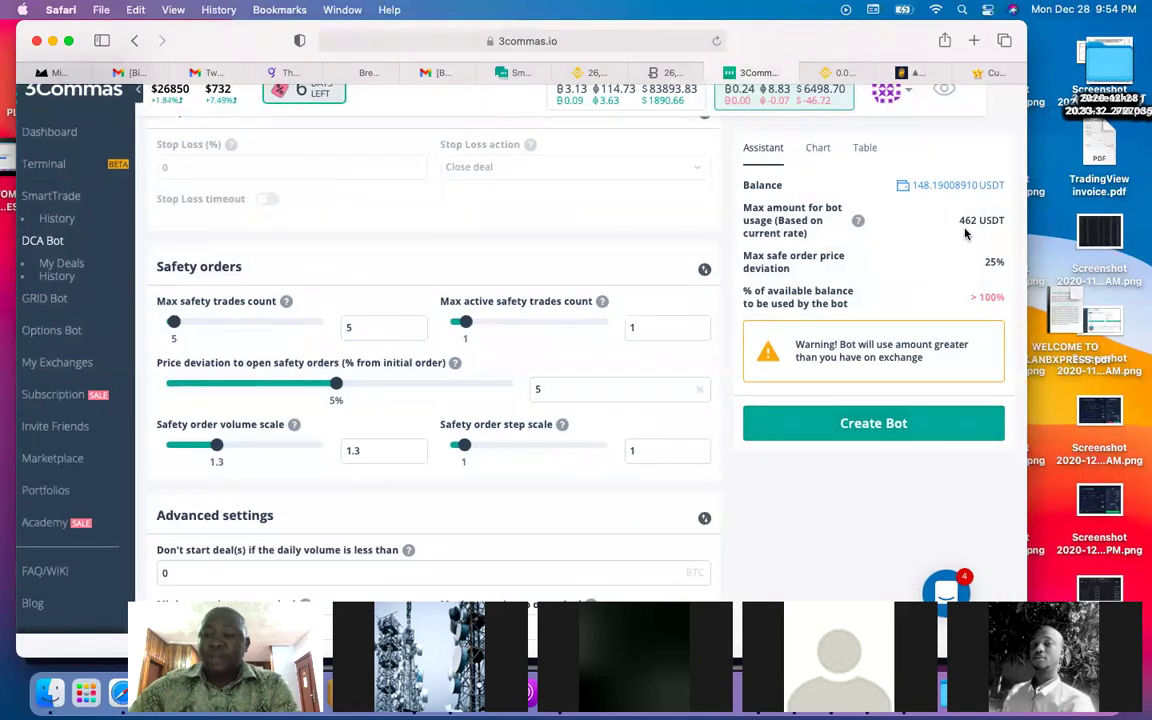
left_click(385, 452)
key("BackSpace")
type("4")
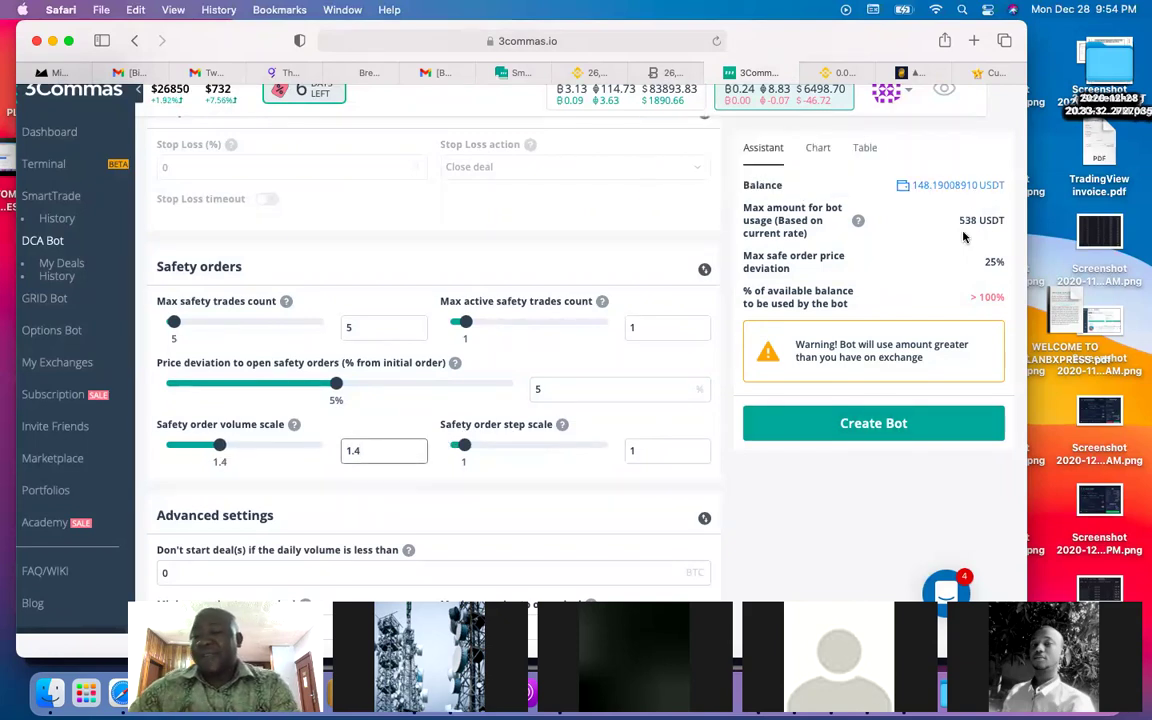
key("BackSpace")
type("33")
key("BackSpace")
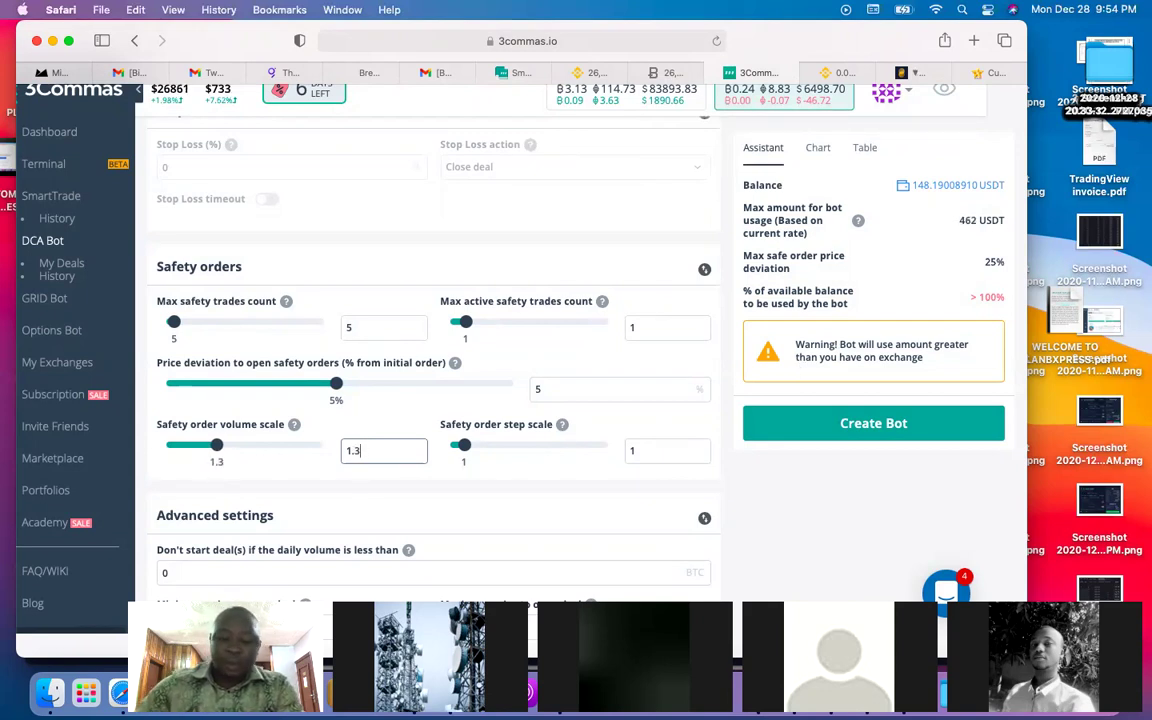
type("5")
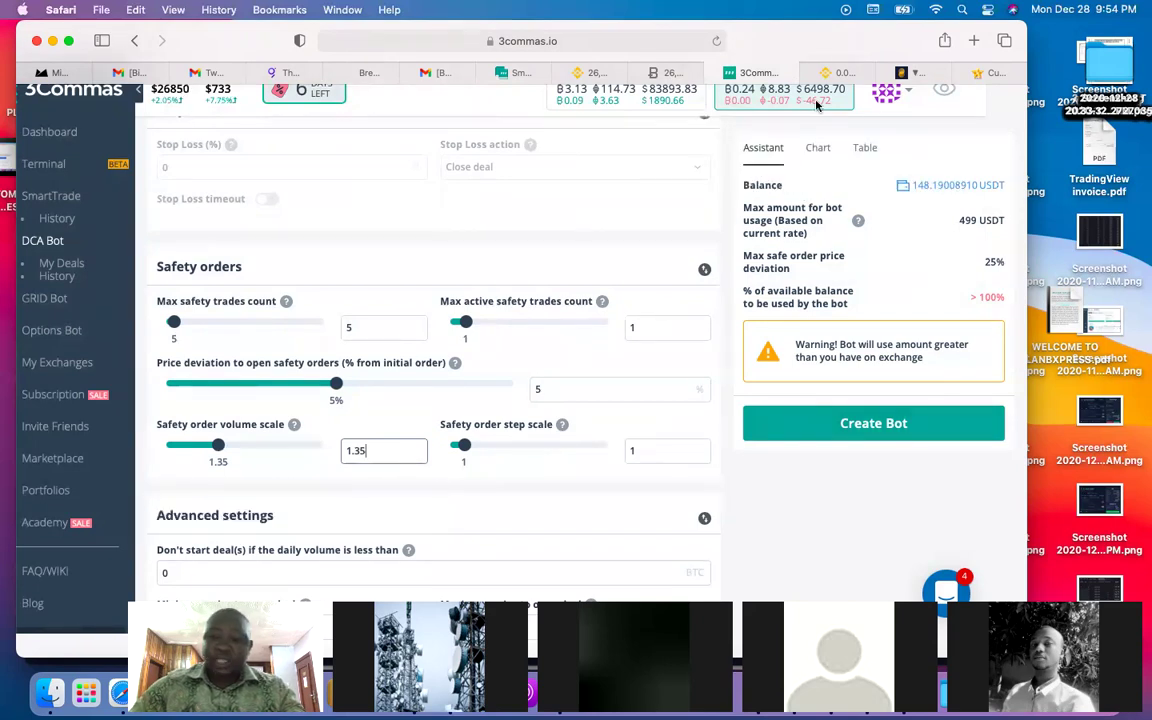
Check the used amounts for each step, and set the take profit target to 7%
left_click(865, 148)
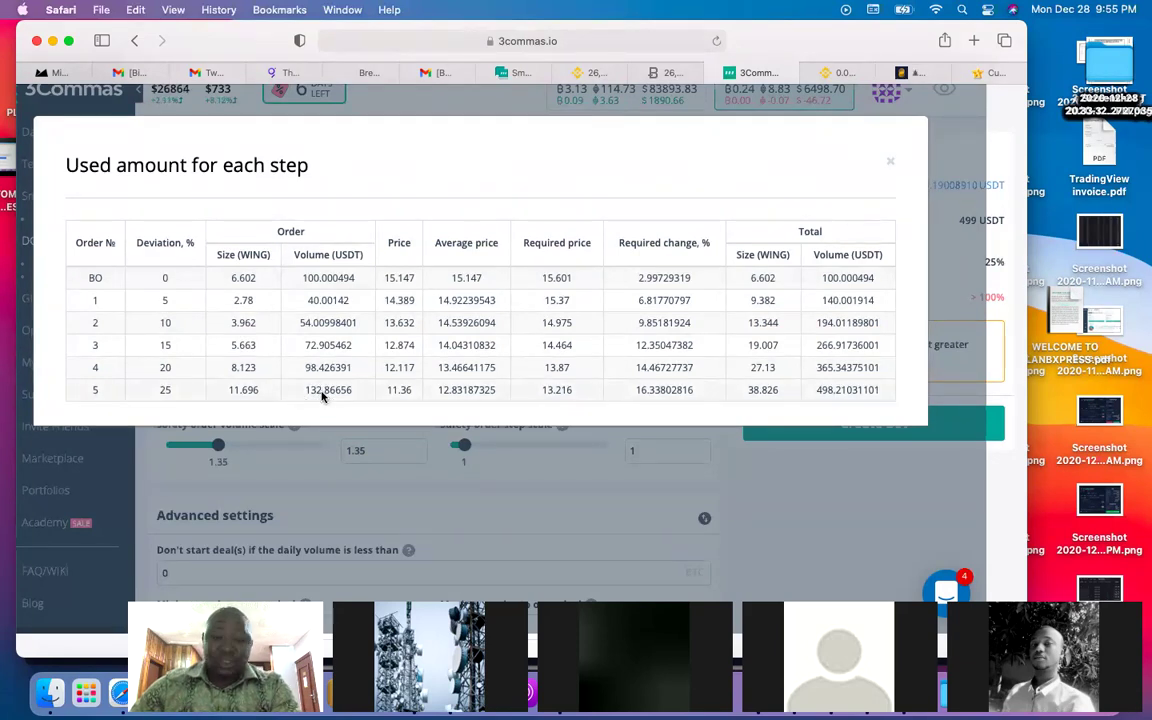
left_click(891, 166)
scroll(432, 233, "up", 3)
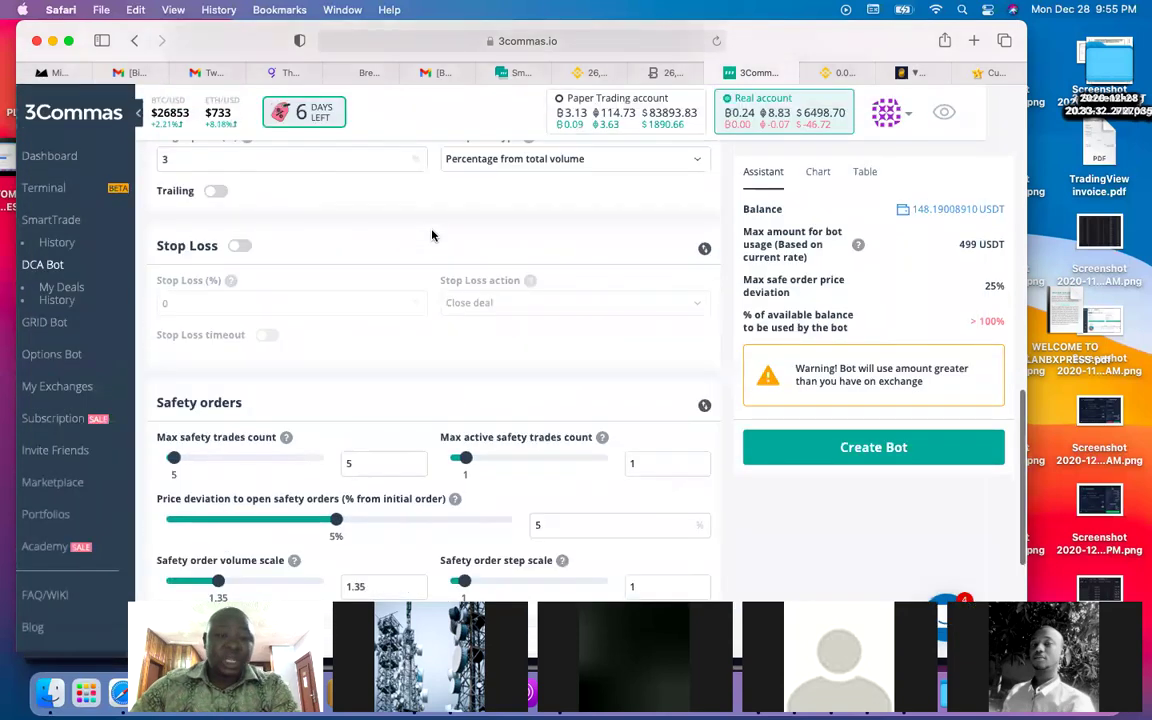
scroll(432, 235, "up", 2)
left_click(277, 285)
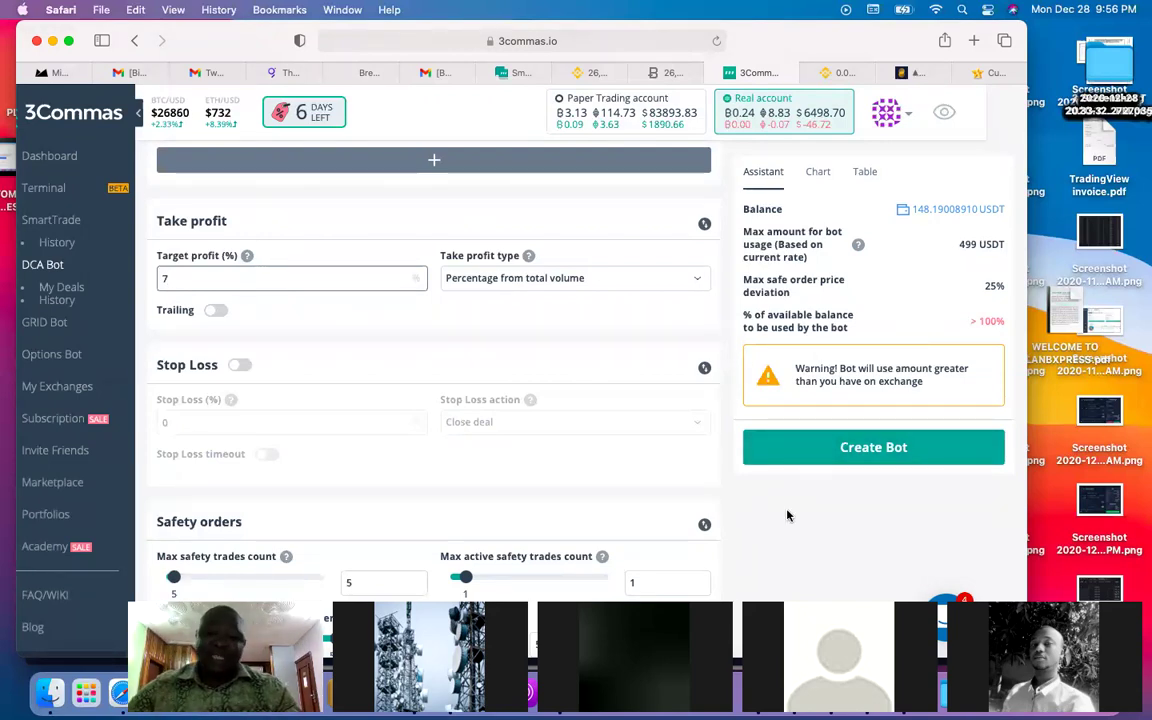
Review the safety order and advanced settings, and compare them with the bot's order sizes and take profit settings
scroll(787, 515, "down", 5)
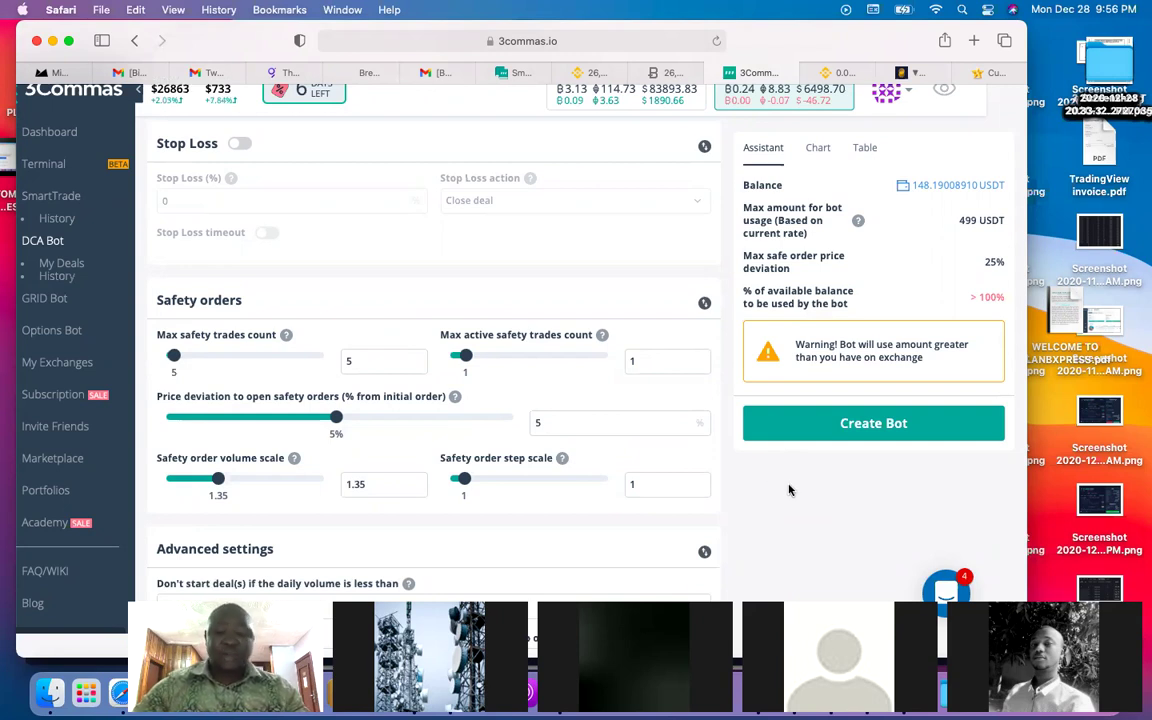
scroll(794, 495, "down", 2)
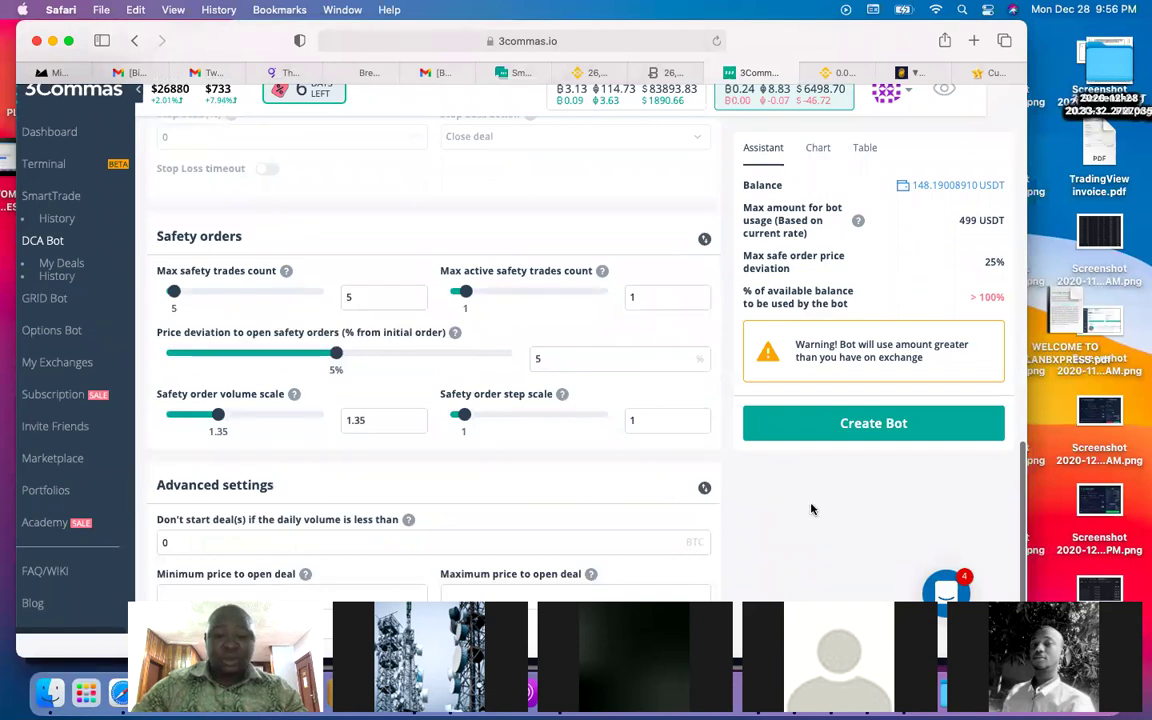
scroll(811, 509, "down", 4)
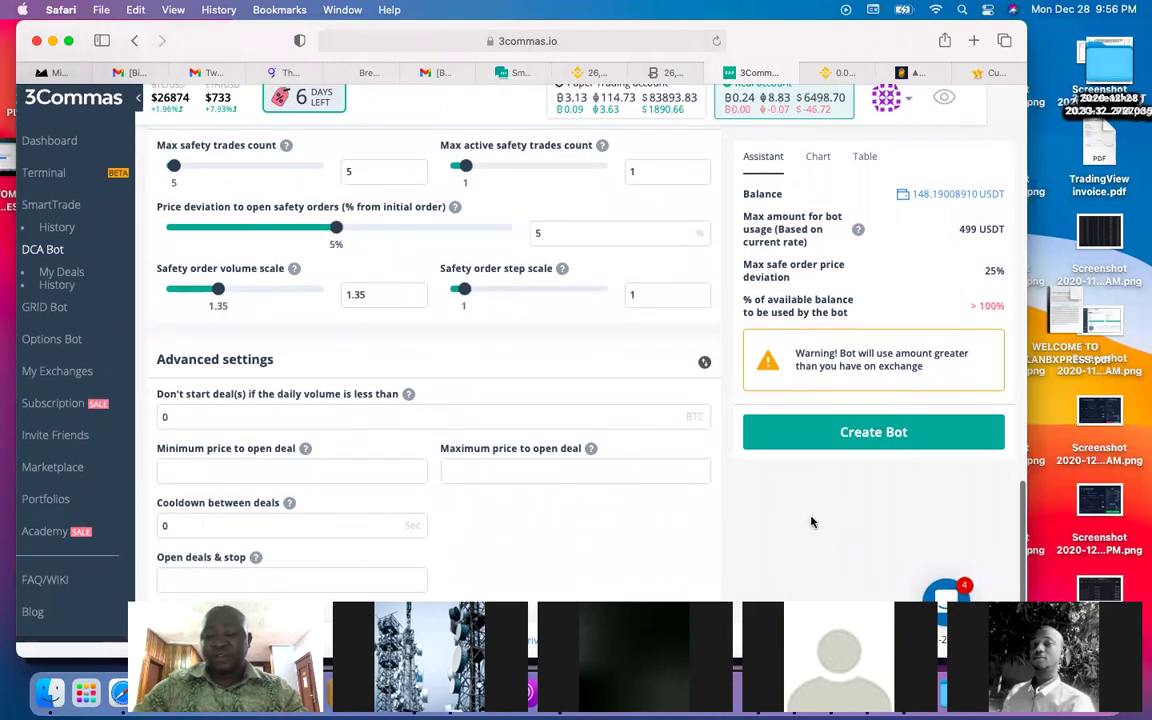
scroll(811, 522, "up", 5)
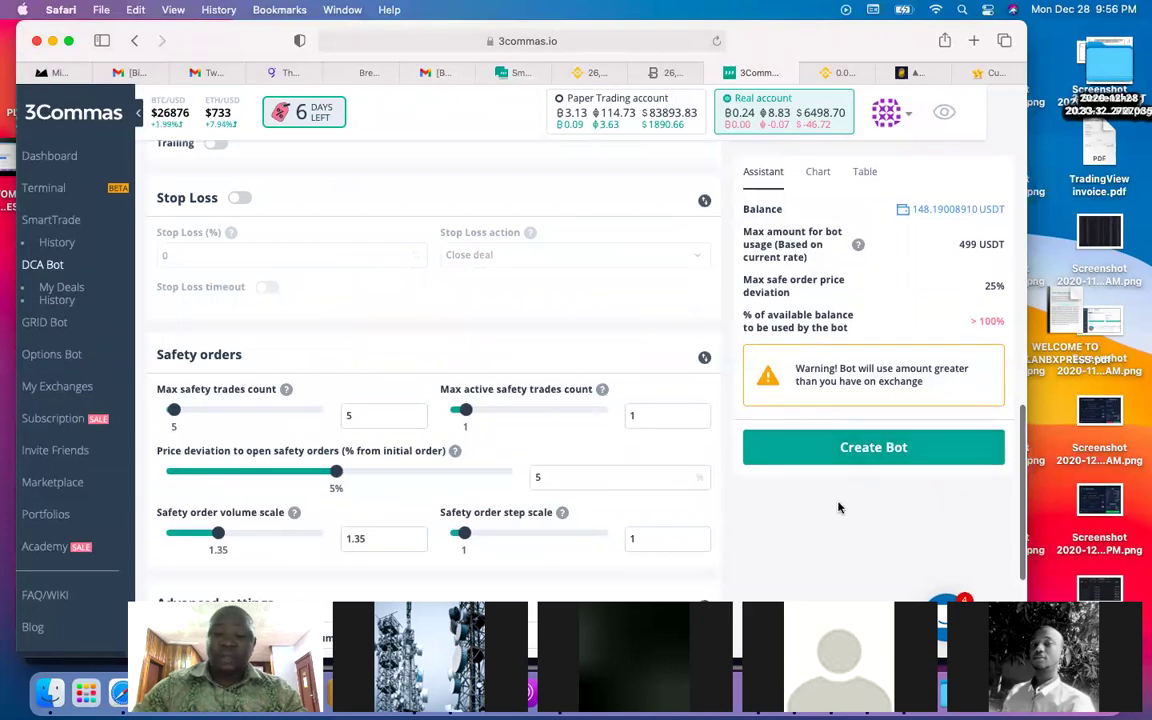
scroll(838, 508, "up", 6)
scroll(838, 508, "up", 10)
scroll(277, 406, "down", 9)
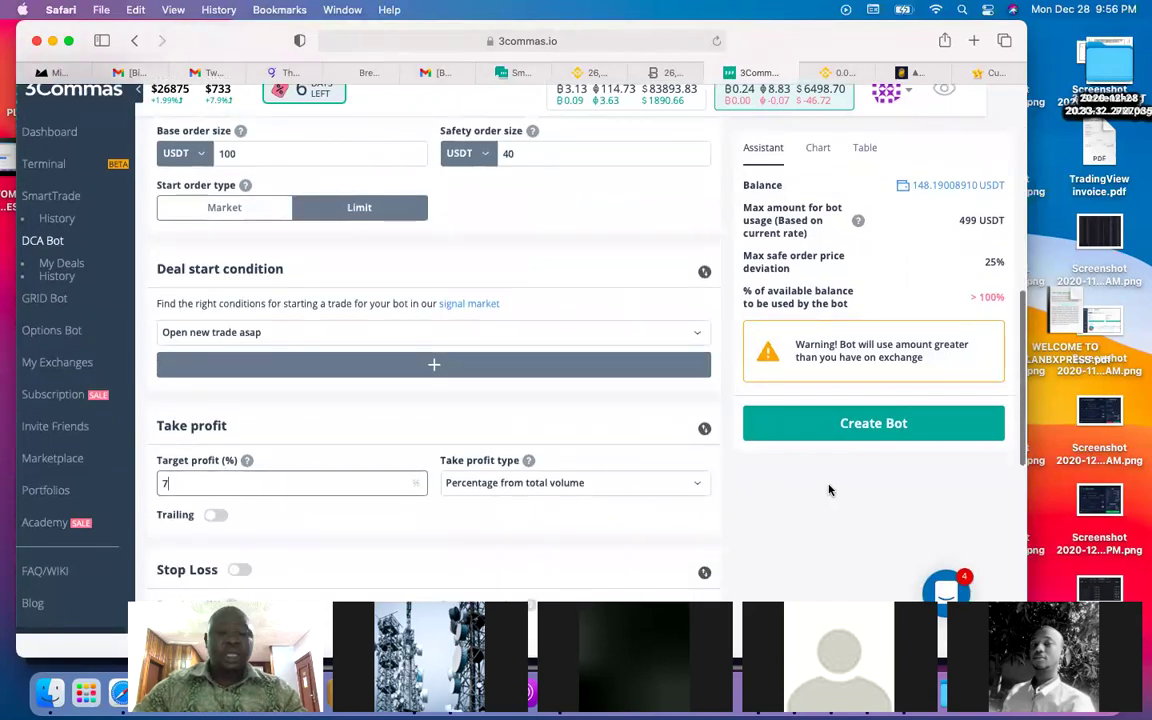
Try safety order volume scales of 1.33 and 1.34, and set the volume scale back to 1.35
scroll(828, 489, "down", 5)
left_click(380, 360)
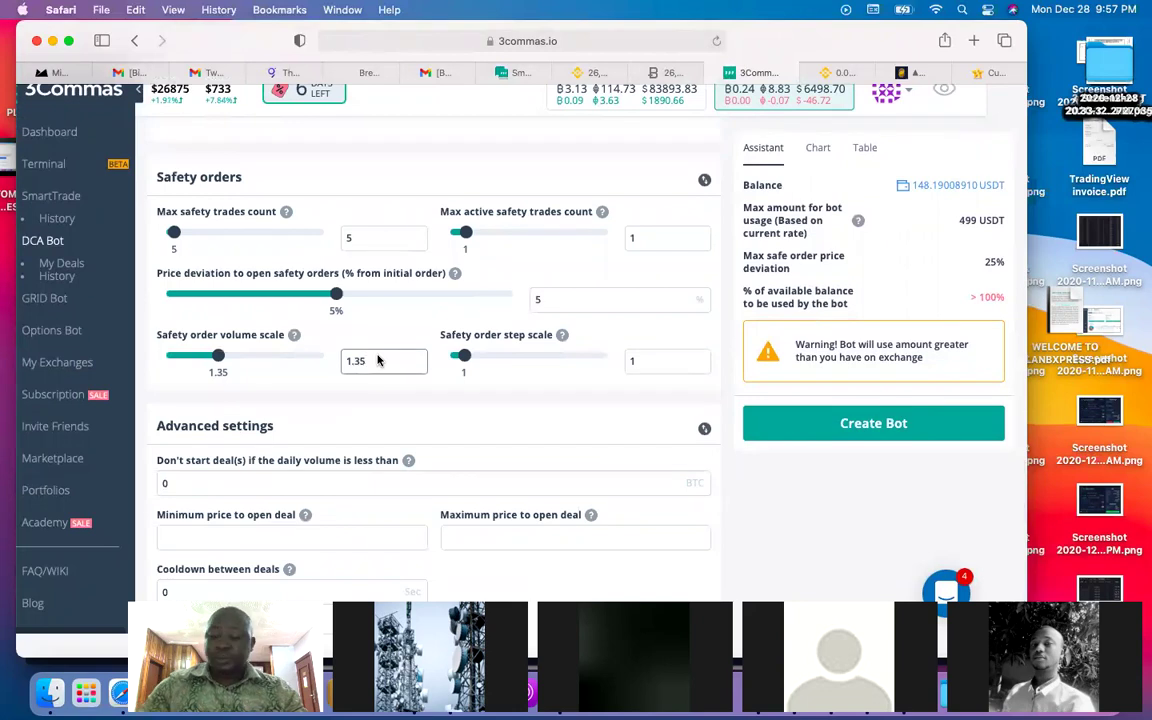
key("BackSpace")
key("BackSpace")
key("BackSpace")
type("34")
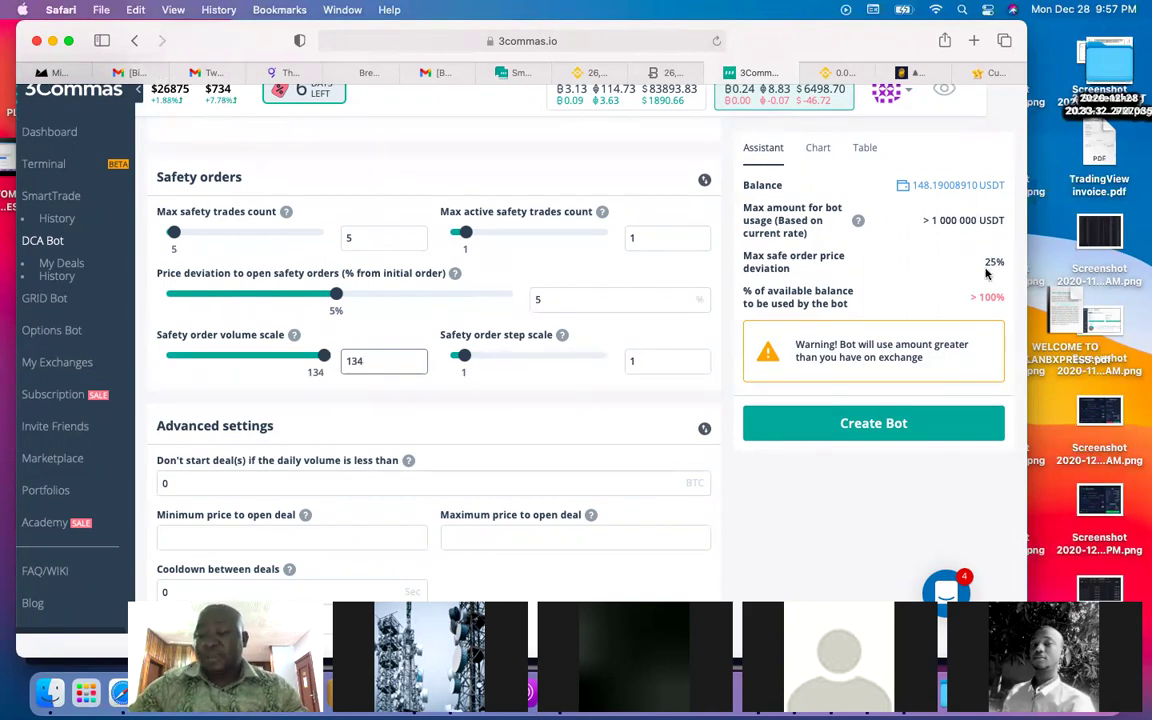
left_click(371, 362)
key("BackSpace")
key("BackSpace")
type(".33")
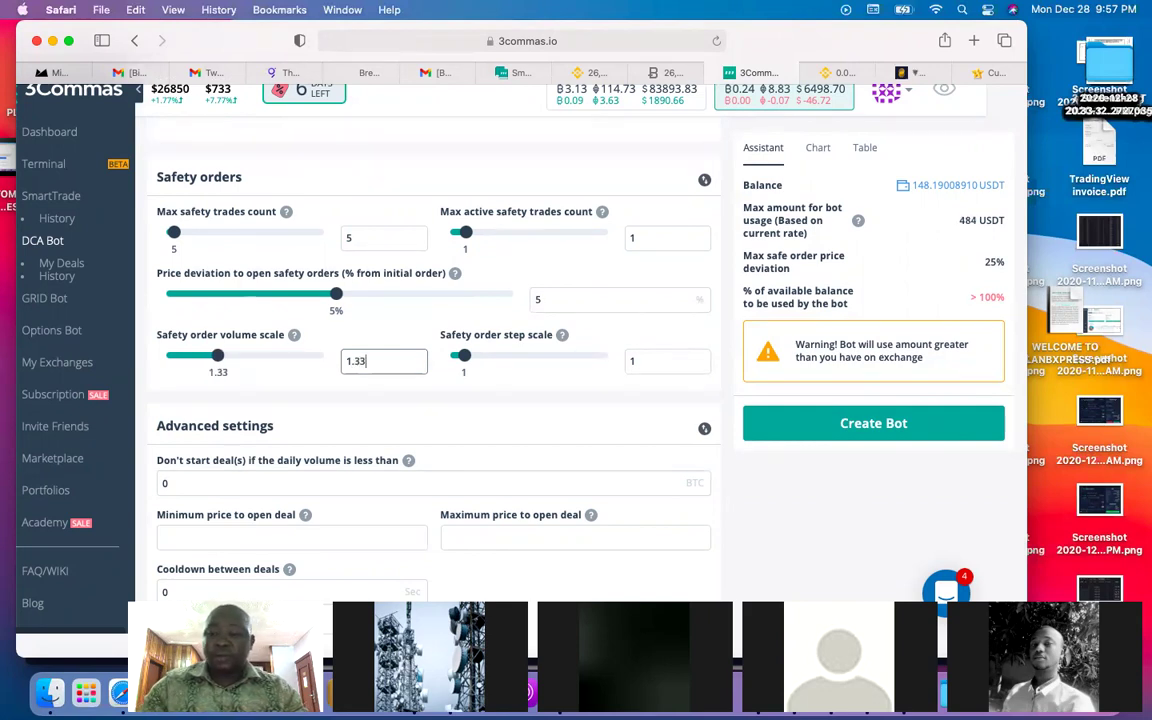
key("BackSpace")
type("4")
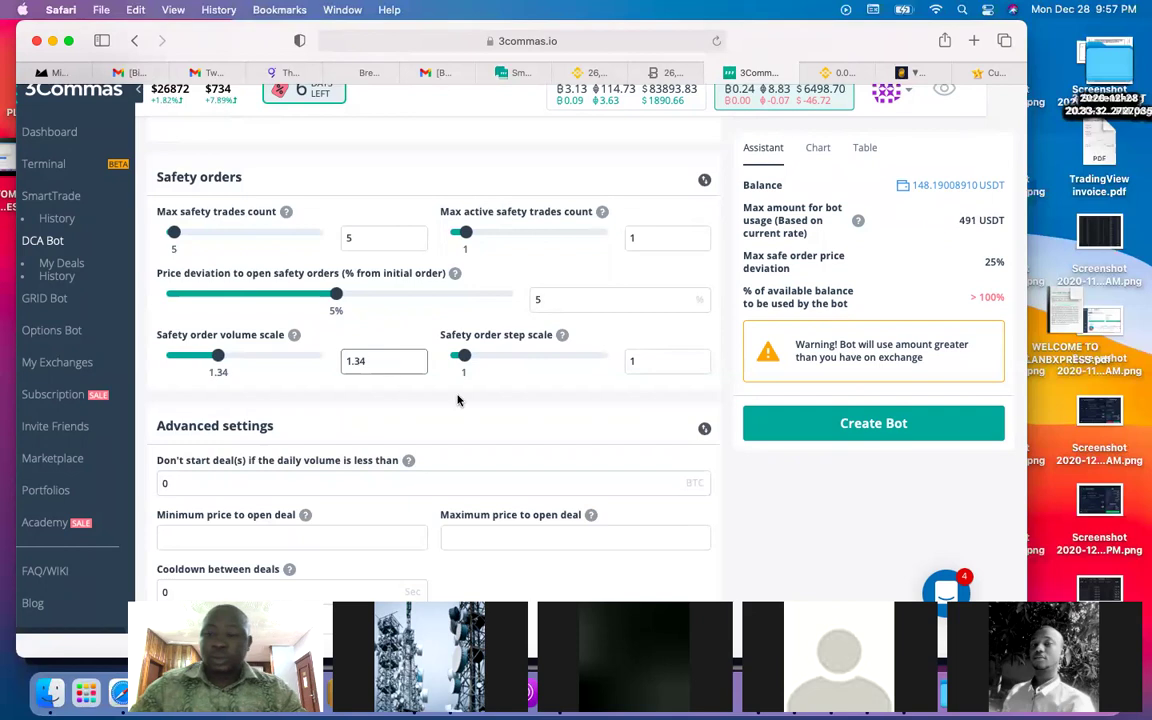
key("BackSpace")
type("5")
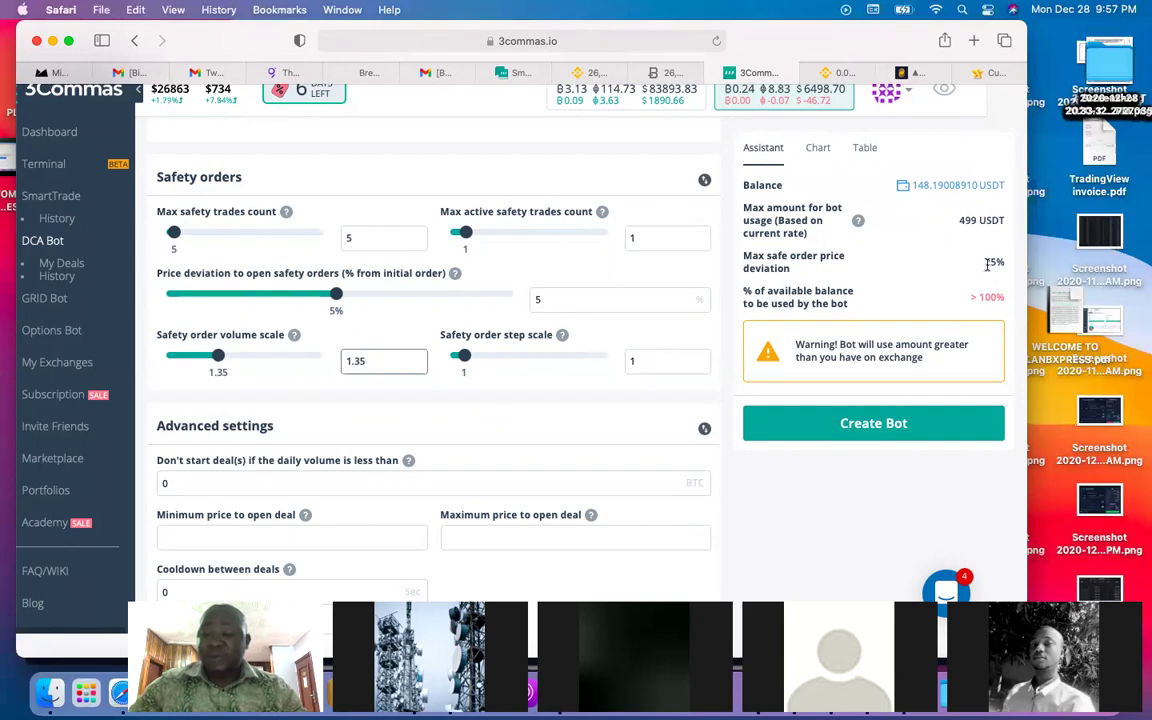
Set the safety order step scale to 0.85
left_click(659, 368)
key("BackSpace")
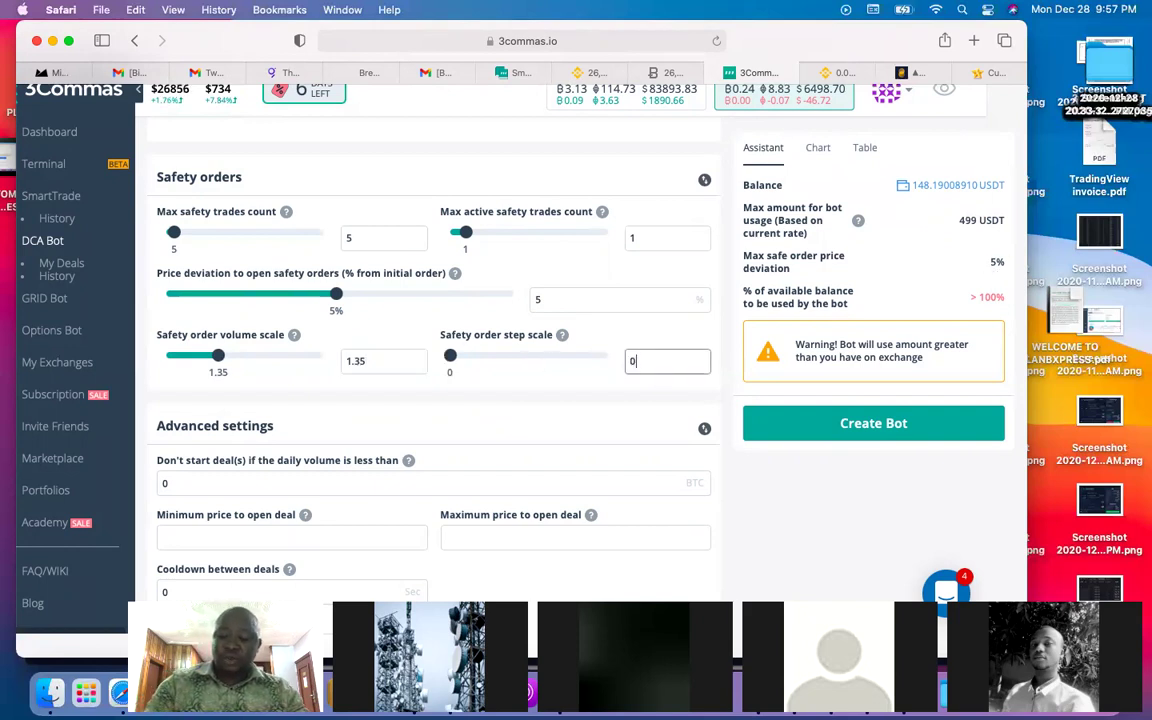
type("0.5")
key("BackSpace")
type("85")
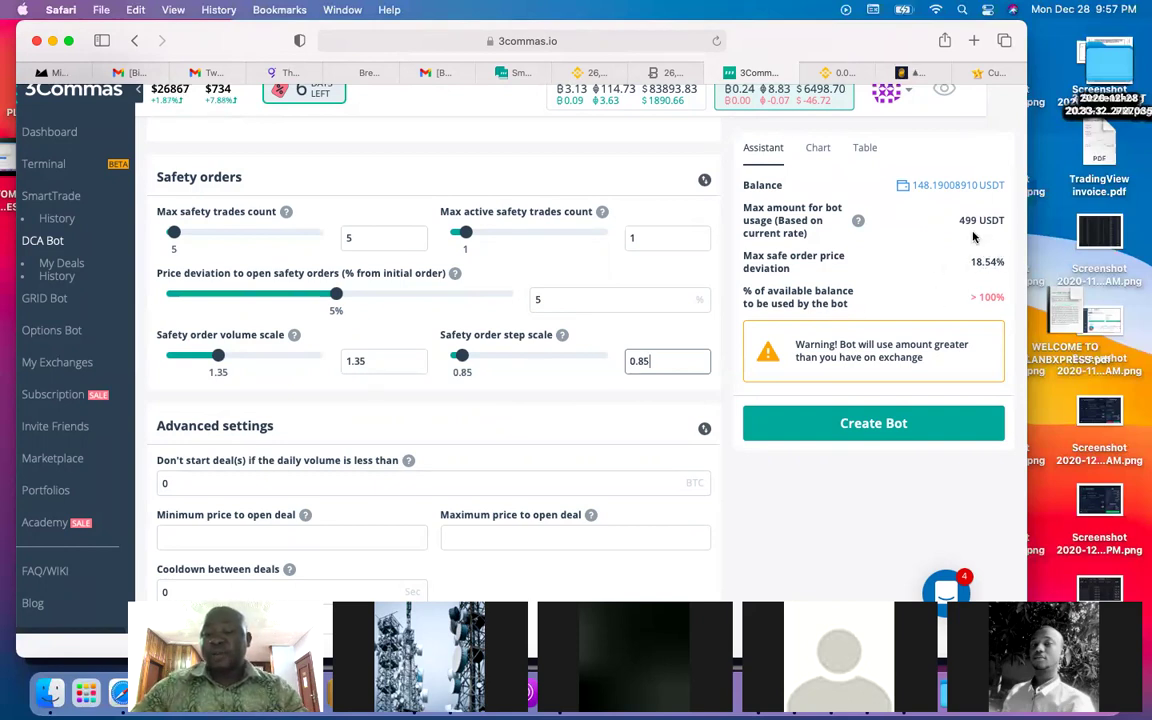
Review the table of used amounts for each step and the bot's strategy, pair and main settings
left_click(868, 148)
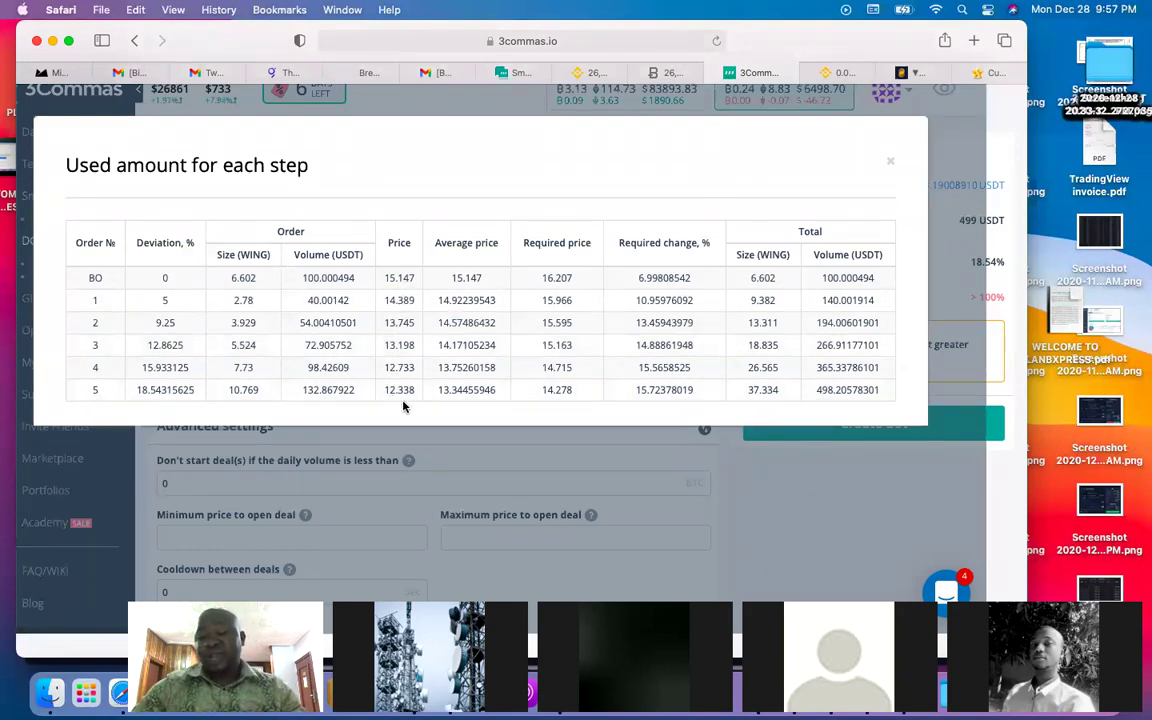
left_click(893, 165)
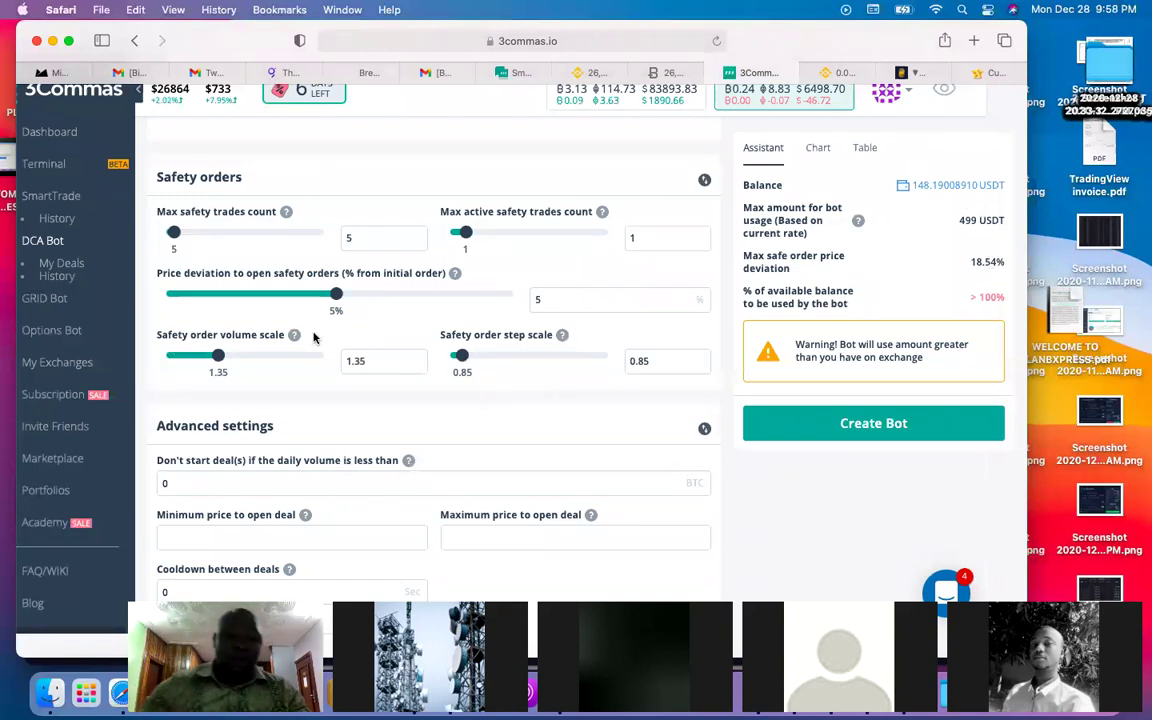
scroll(785, 496, "up", 10)
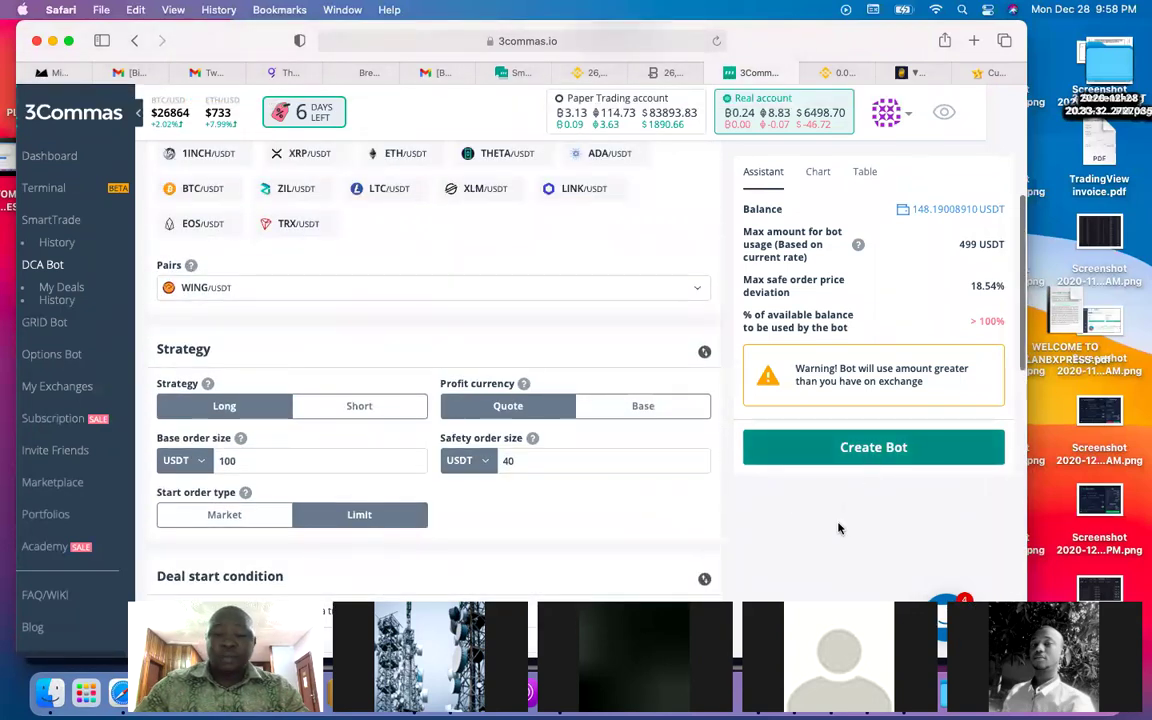
scroll(838, 527, "up", 5)
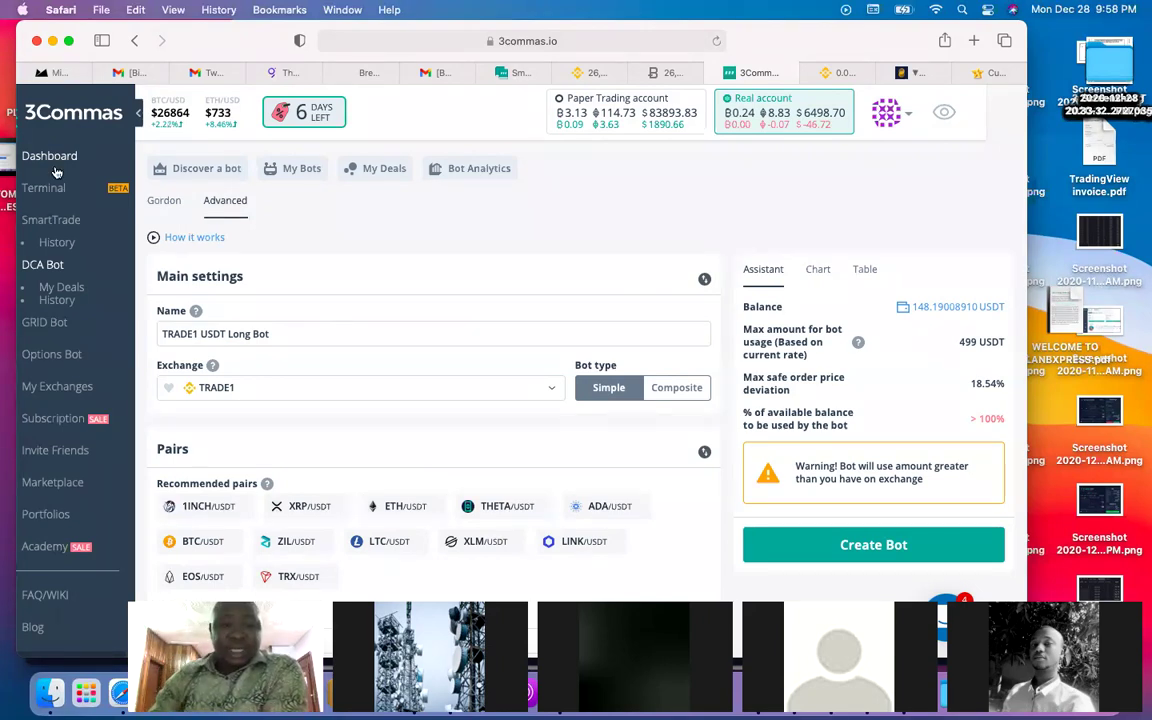
Switch to the open Binance spot trading page and examine the one-day order history
left_click(577, 76)
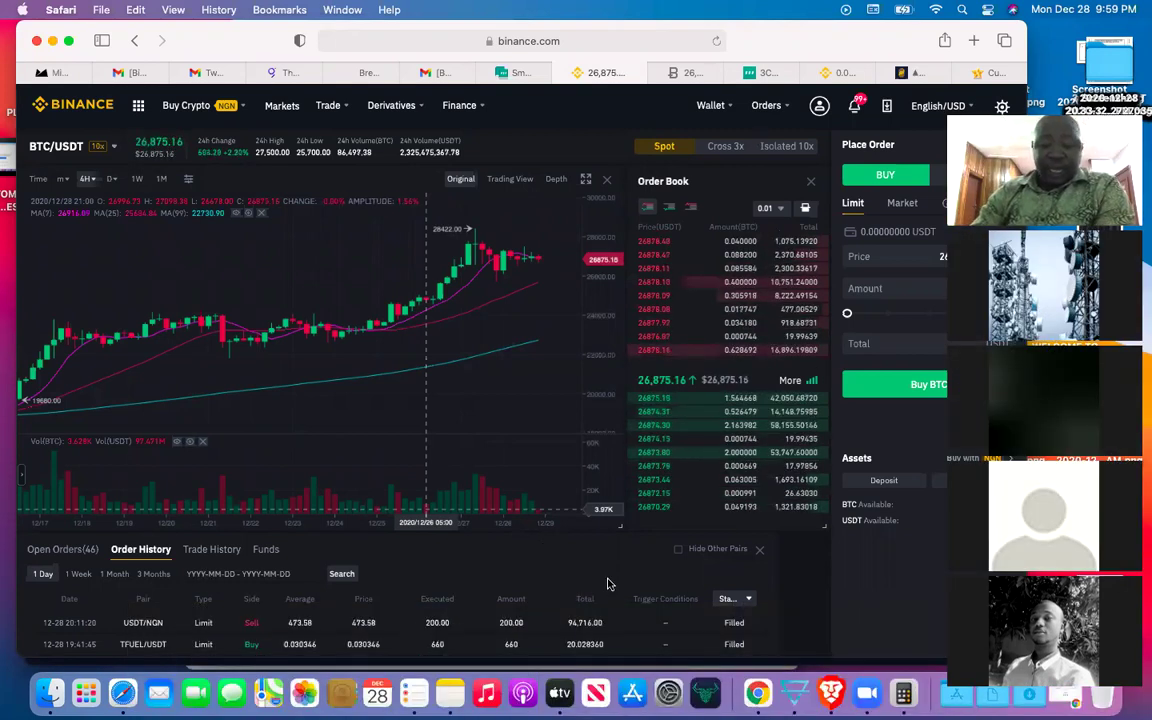
scroll(609, 584, "down", 5)
scroll(609, 584, "down", 1)
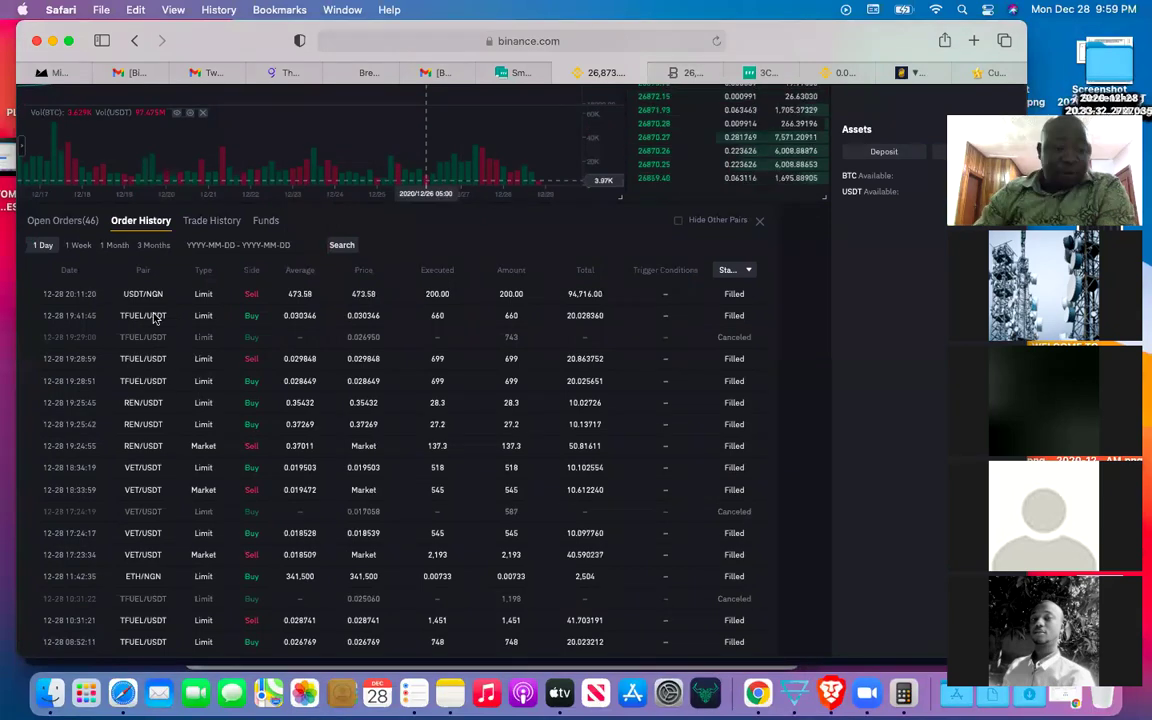
Open the trade history for the past day and review the executed buys and sells
left_click(209, 222)
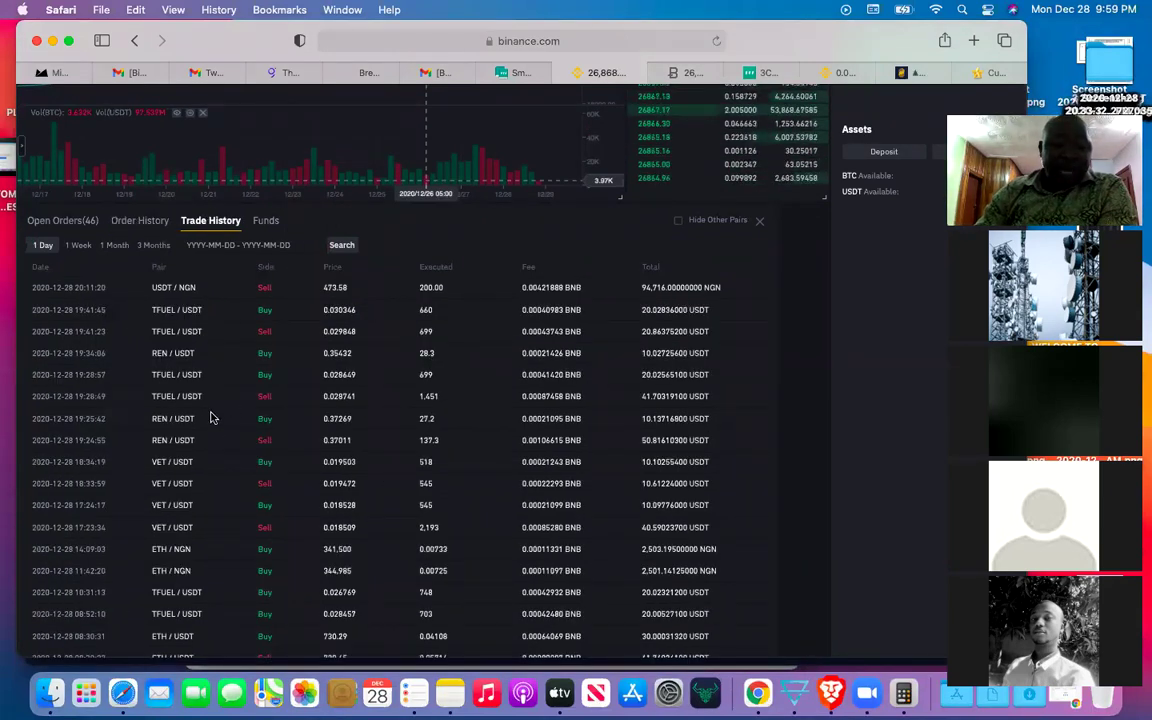
scroll(165, 452, "down", 1)
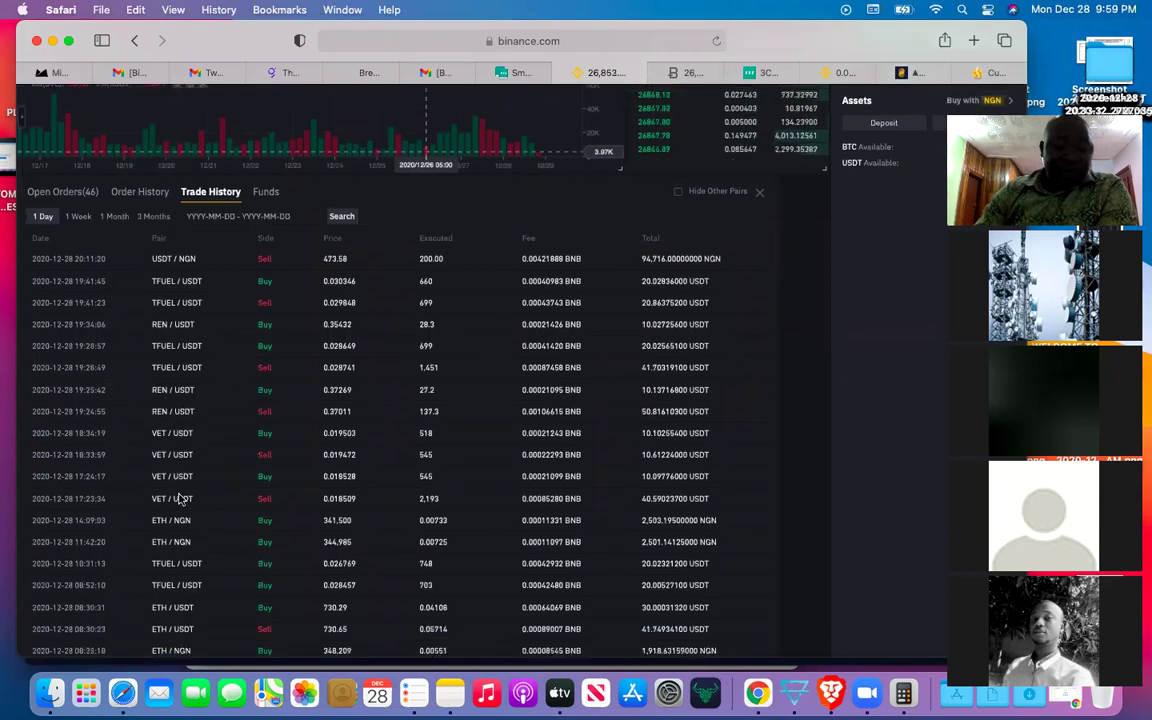
scroll(180, 495, "down", 3)
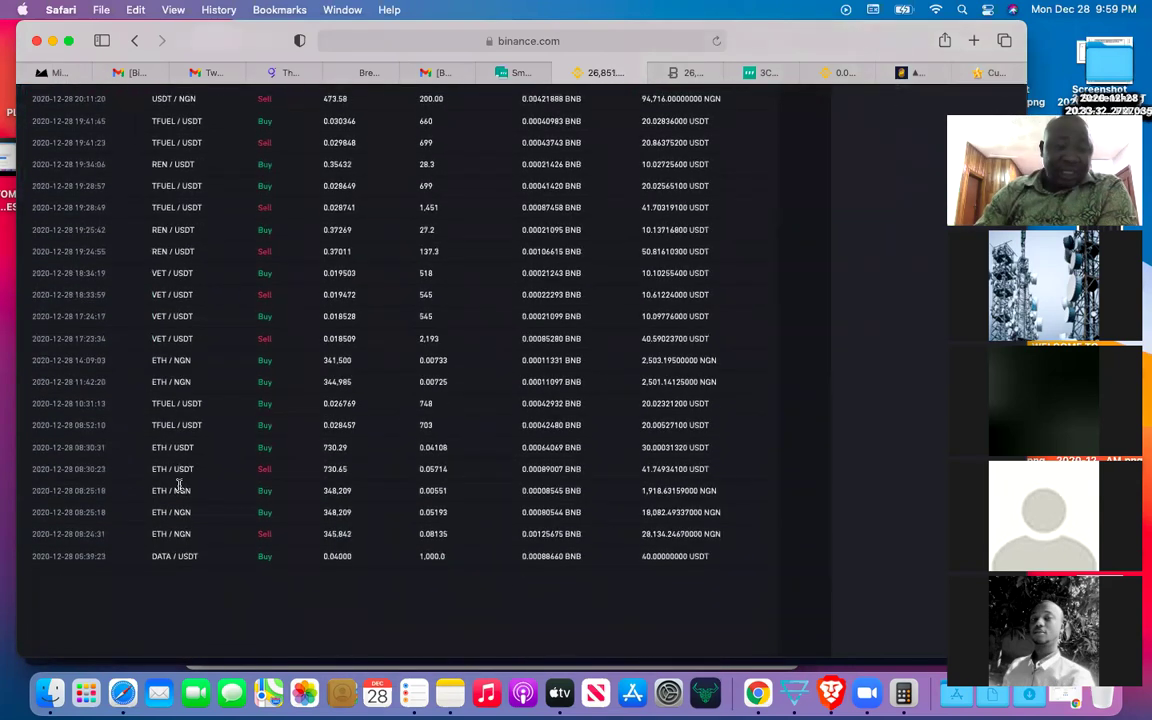
scroll(180, 487, "up", 10)
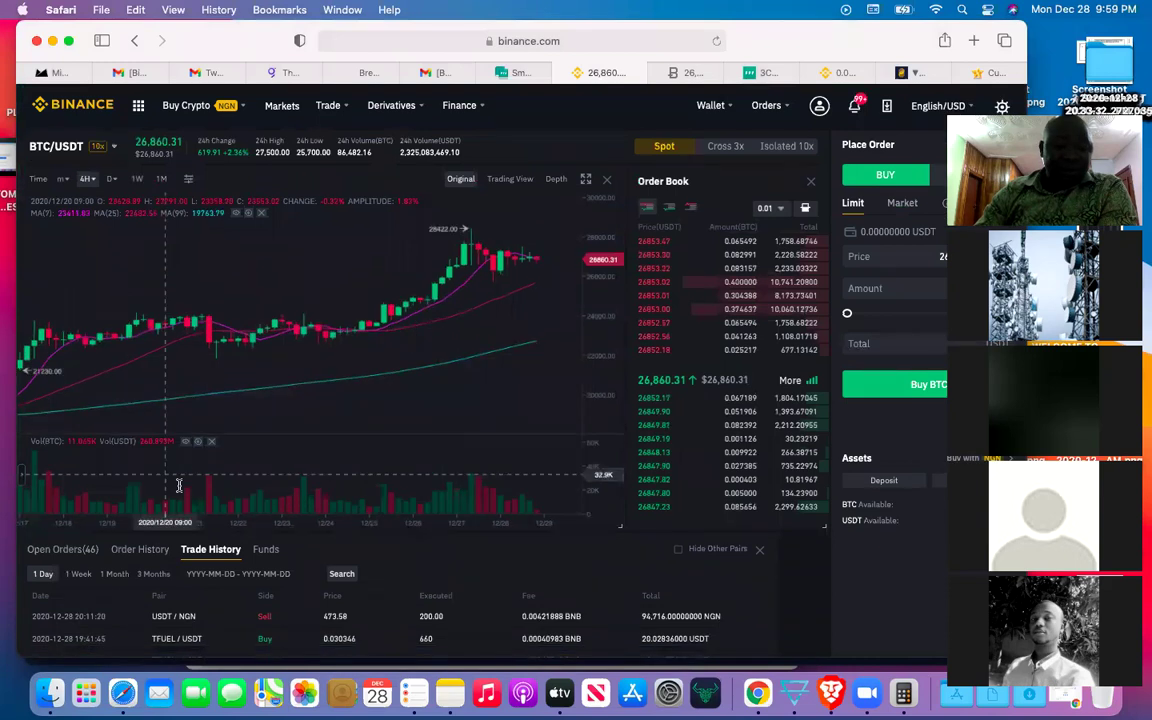
scroll(533, 583, "down", 8)
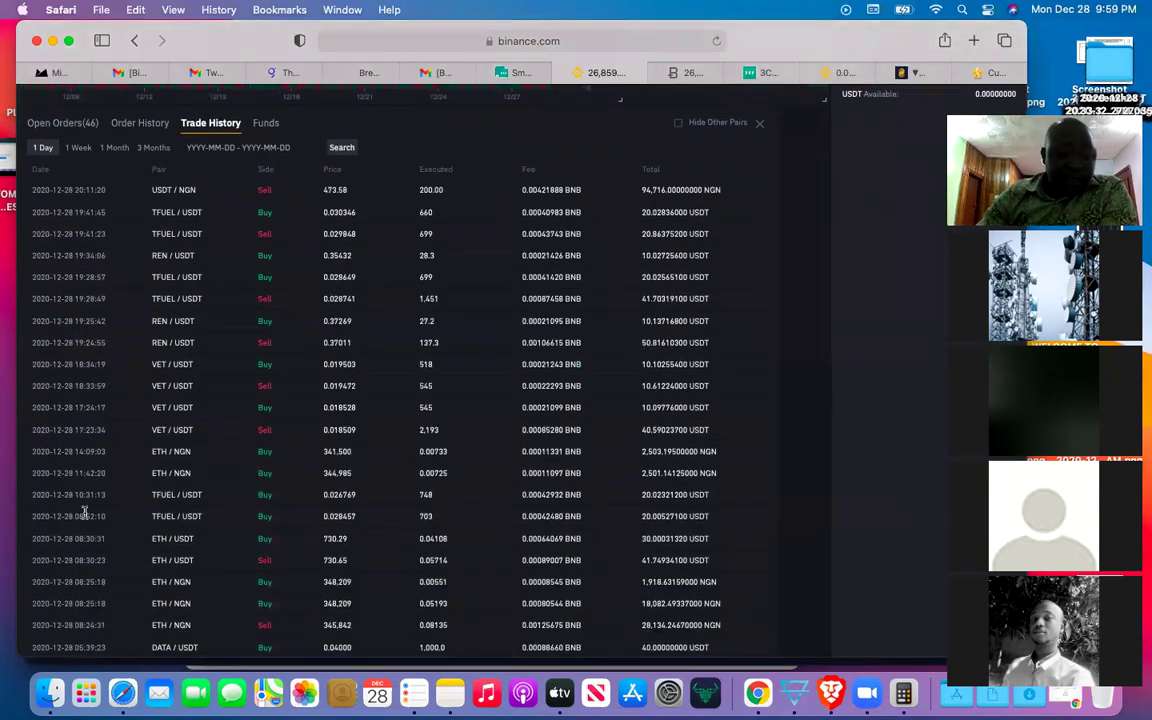
Extend the trade history to one week and examine the repeated STX/USDT buys and sells and the earlier trades
left_click(82, 149)
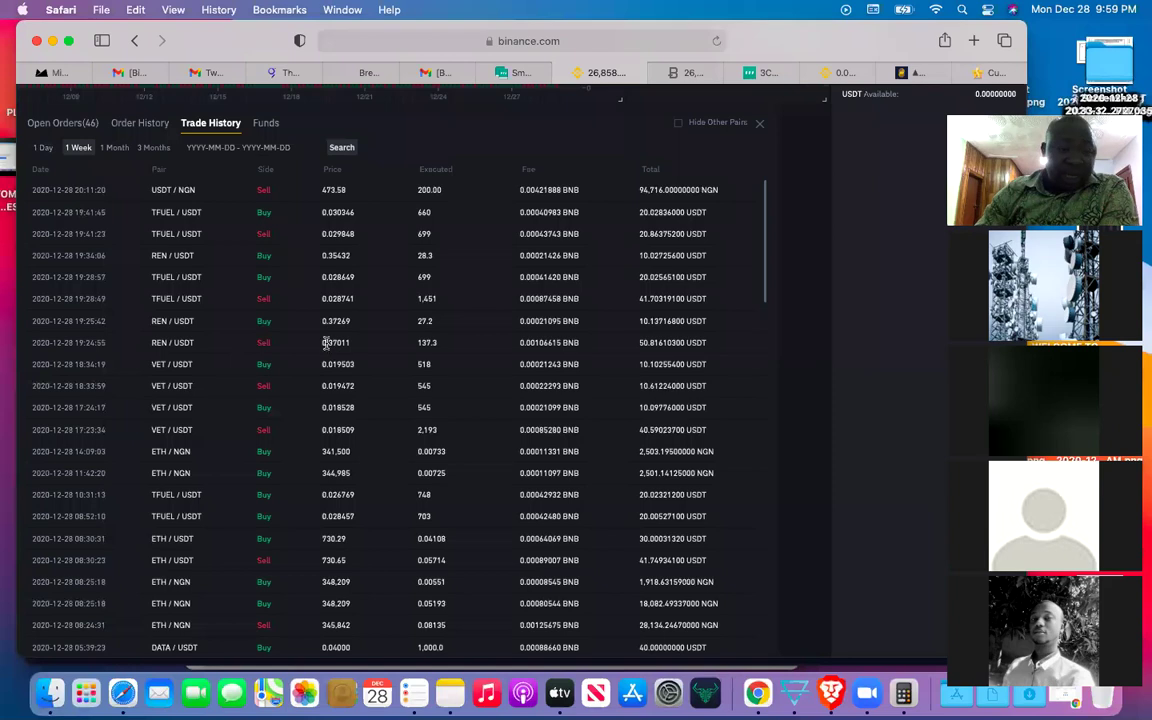
scroll(325, 343, "down", 5)
scroll(350, 343, "down", 2)
scroll(329, 343, "up", 1)
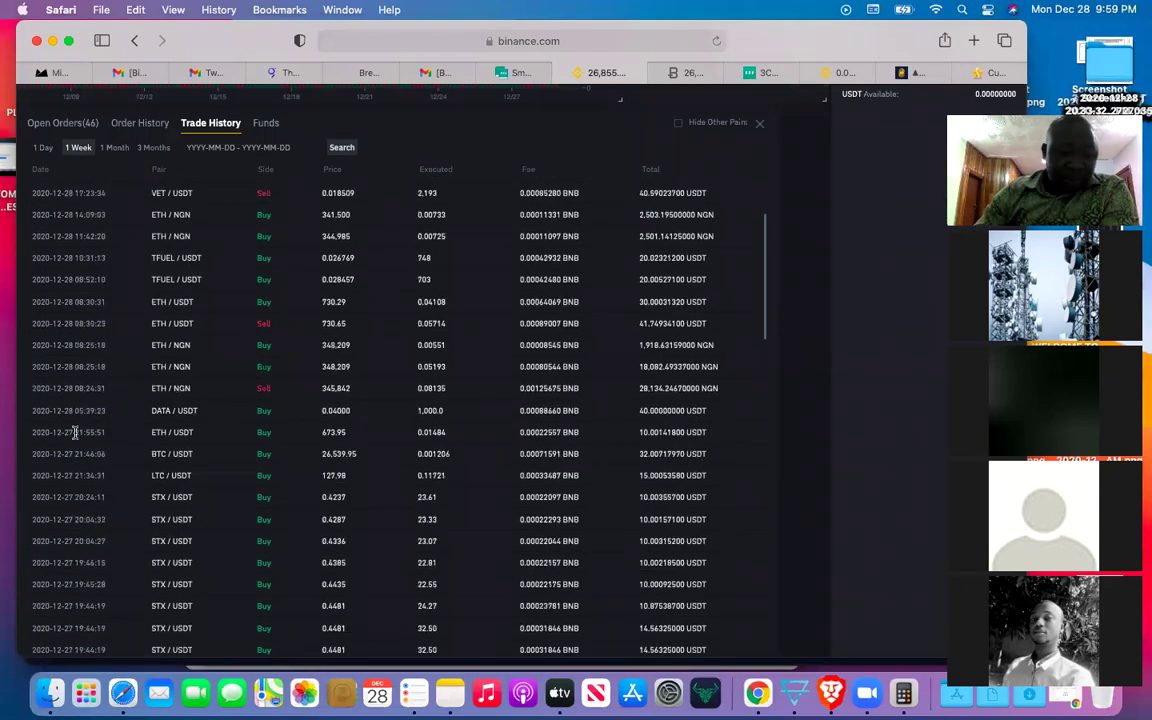
scroll(284, 451, "down", 3)
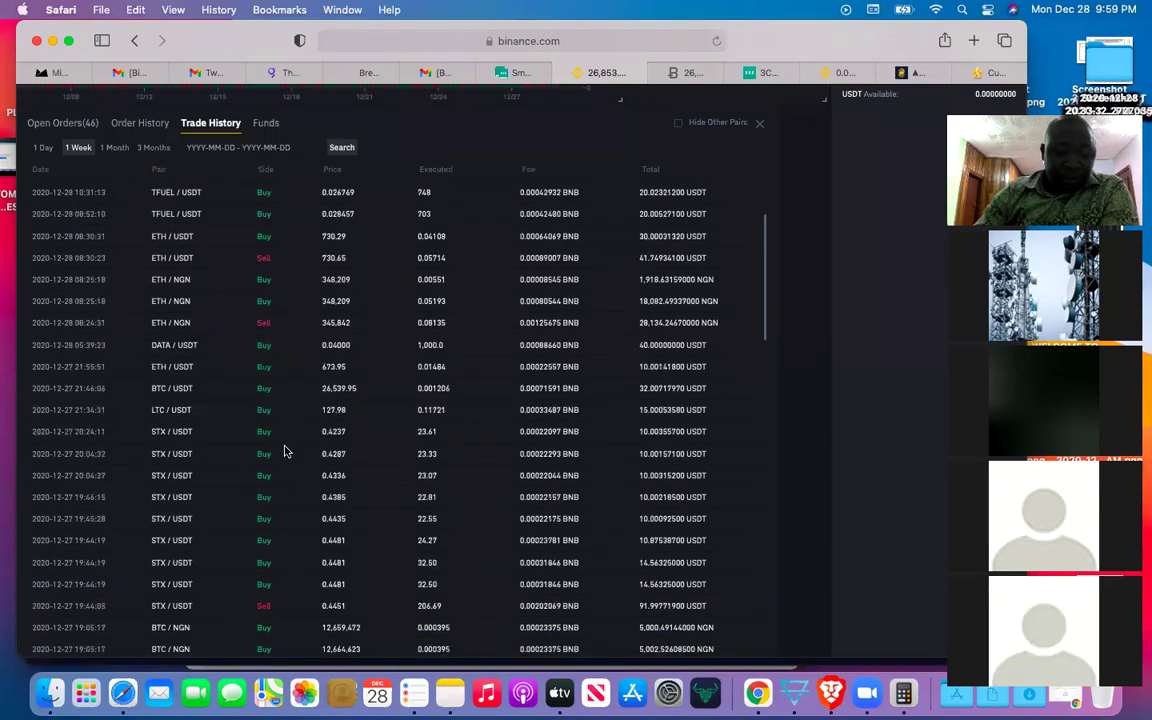
scroll(284, 451, "down", 1)
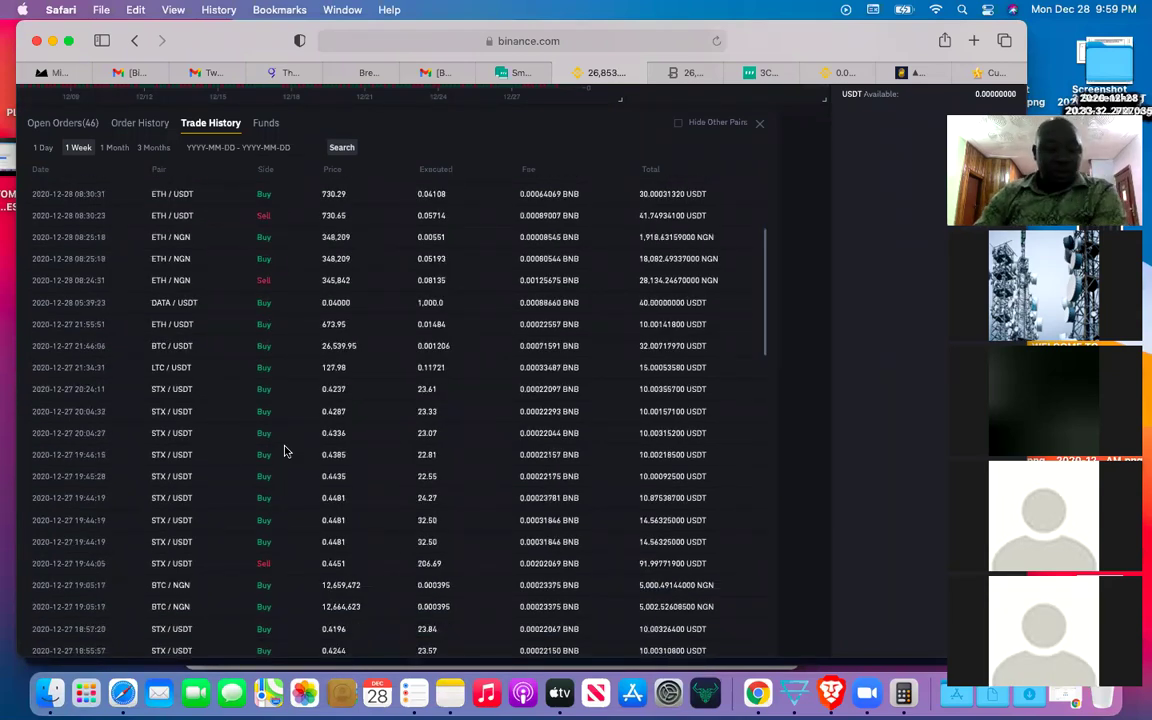
scroll(284, 451, "down", 2)
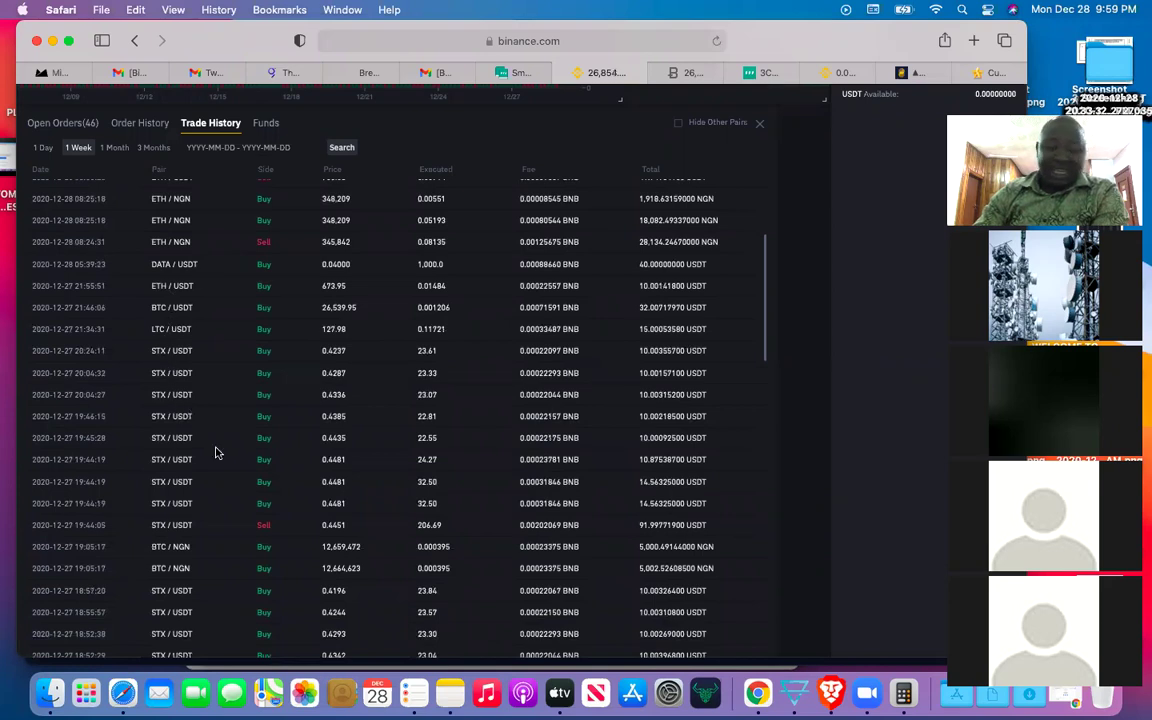
scroll(215, 453, "down", 4)
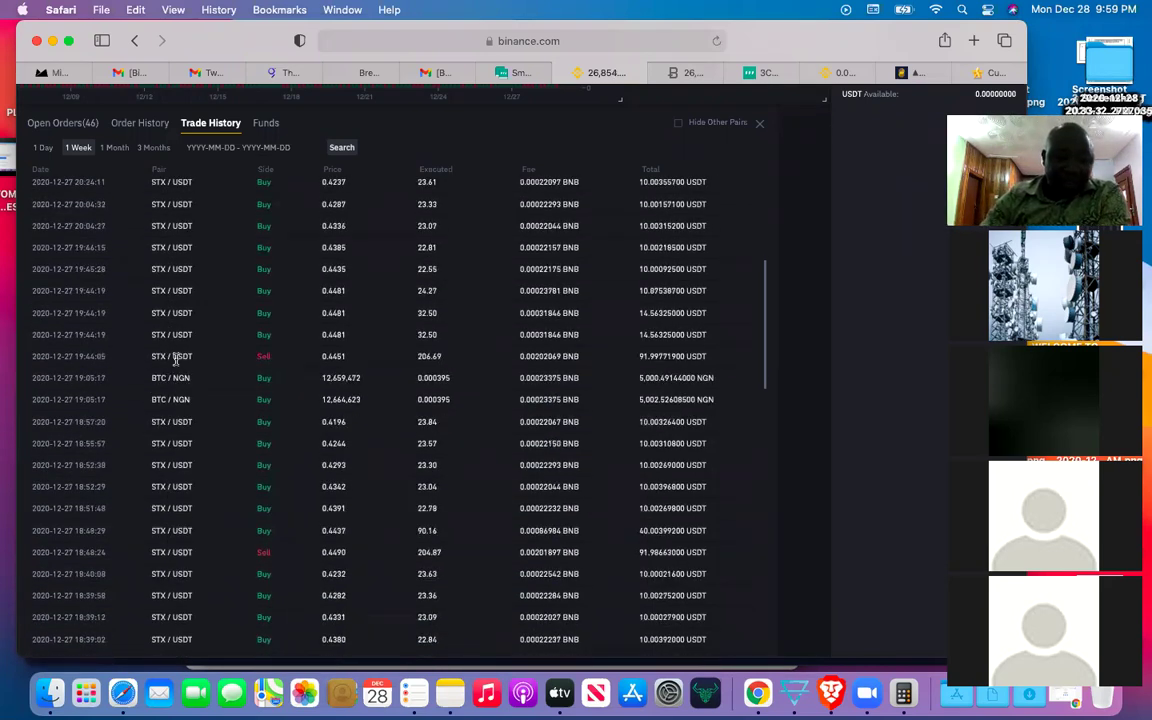
scroll(253, 525, "down", 5)
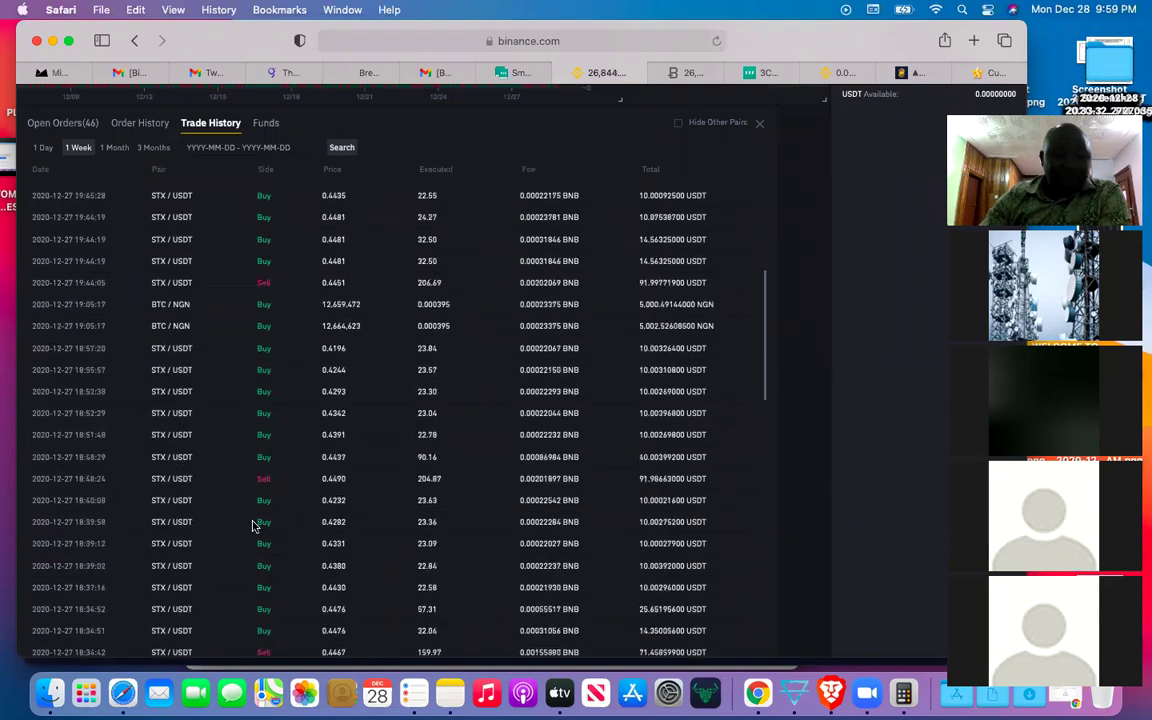
scroll(253, 521, "down", 2)
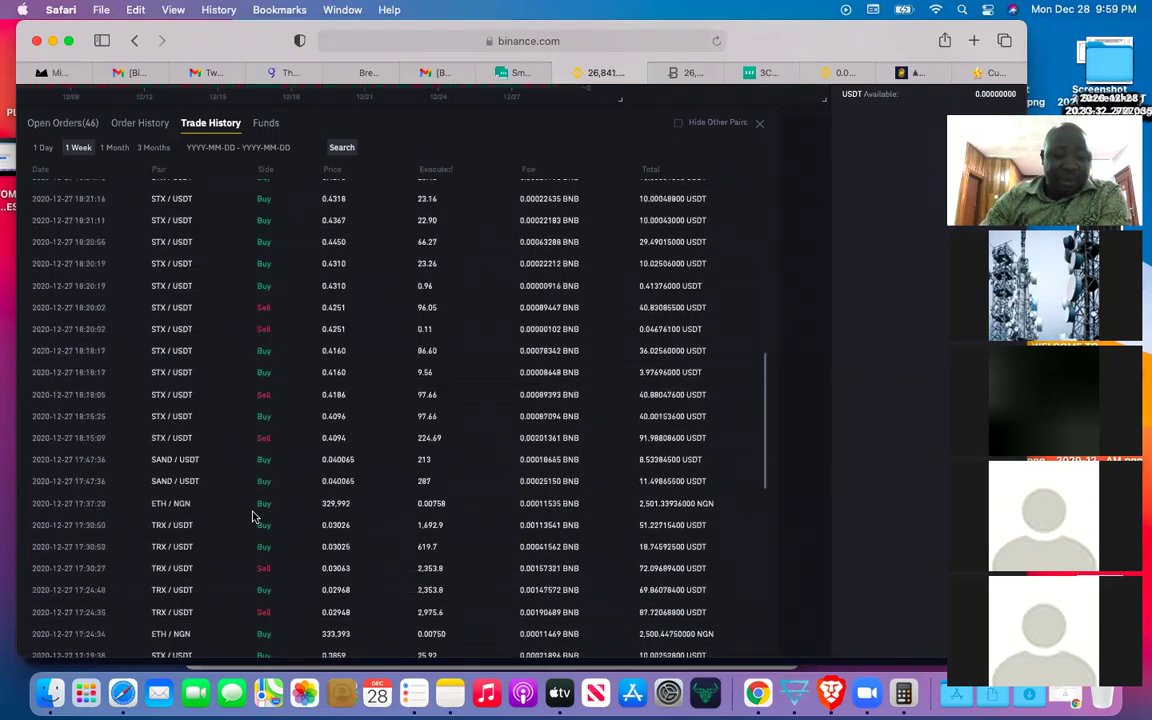
scroll(250, 510, "down", 1)
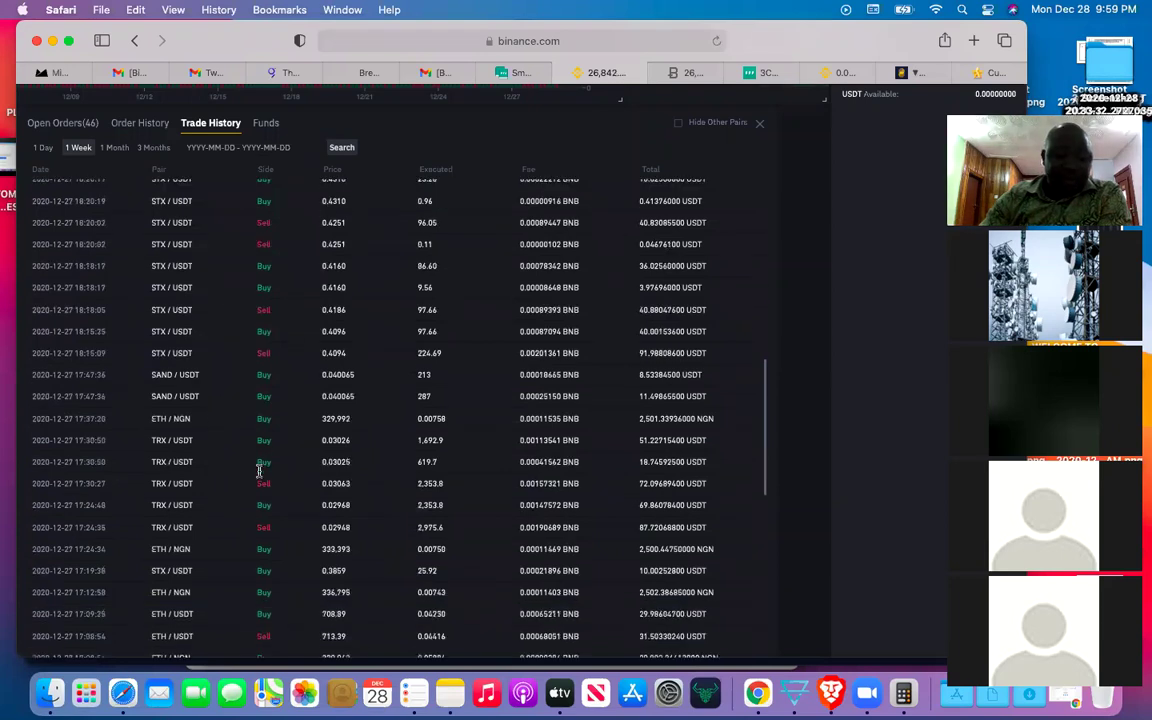
scroll(258, 476, "down", 5)
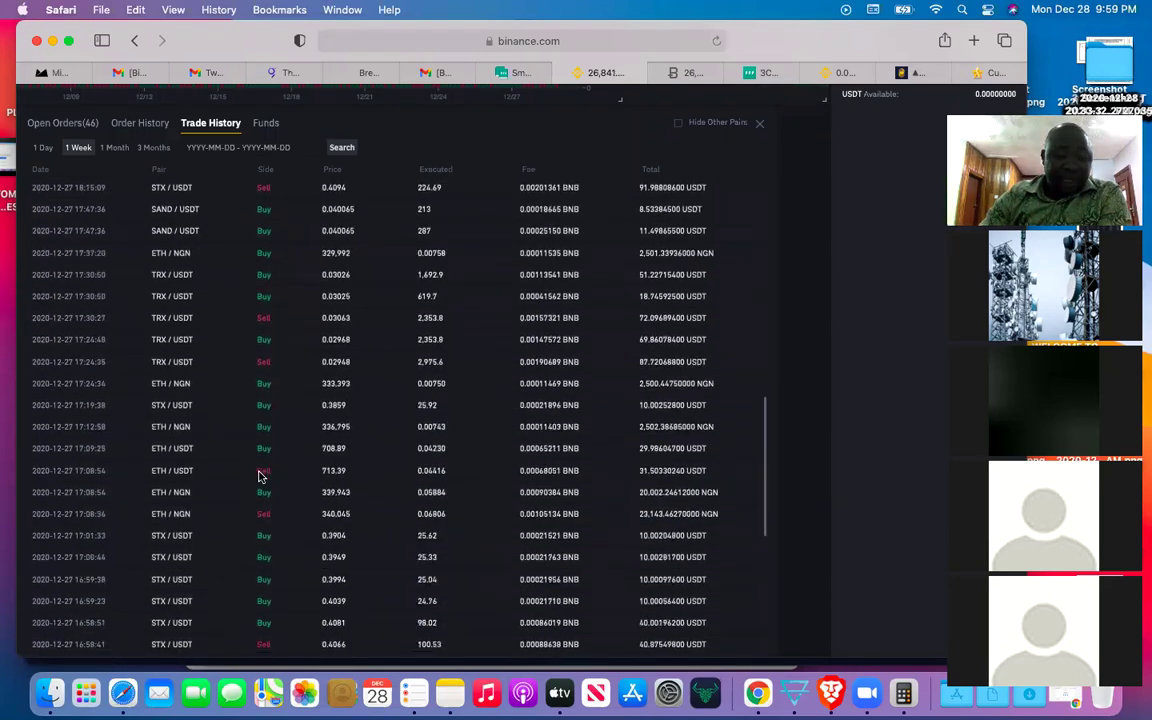
scroll(258, 476, "down", 9)
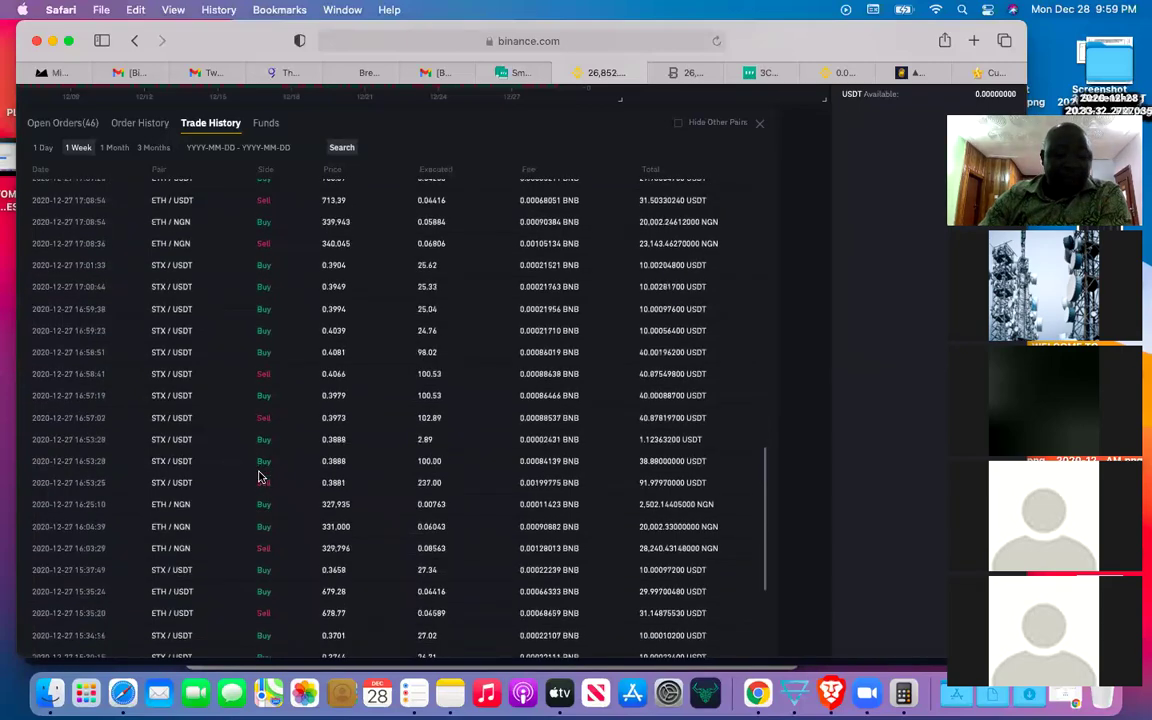
scroll(258, 476, "down", 4)
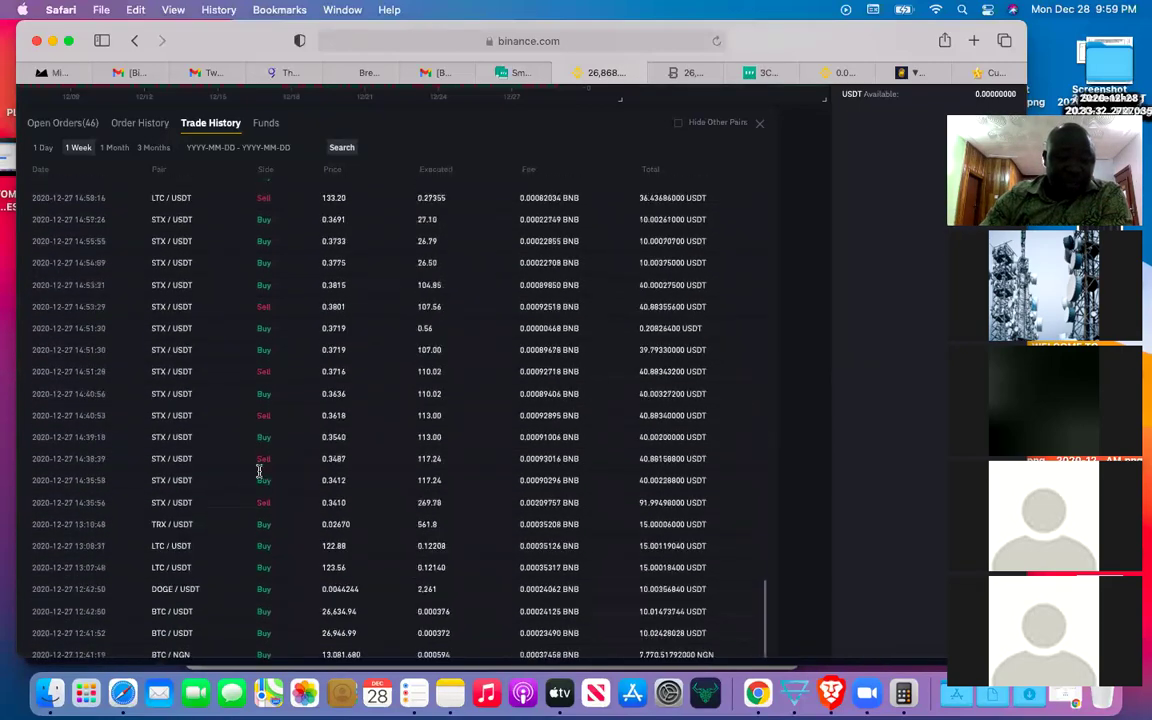
scroll(258, 470, "down", 6)
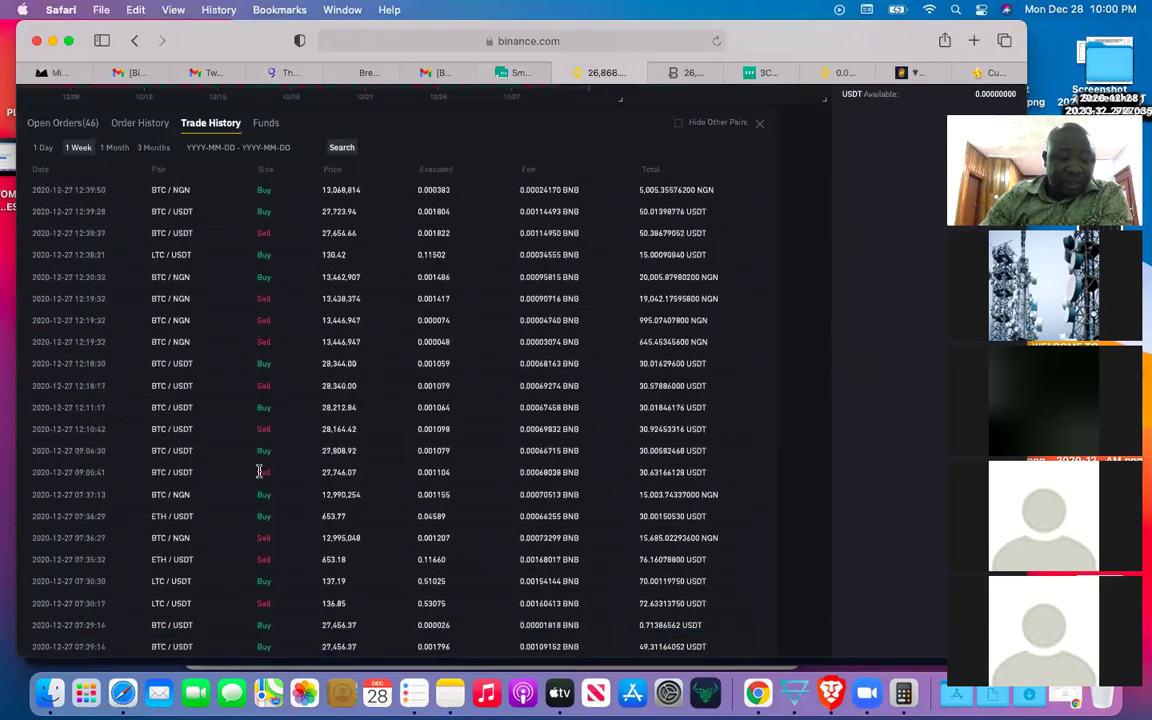
scroll(258, 470, "down", 3)
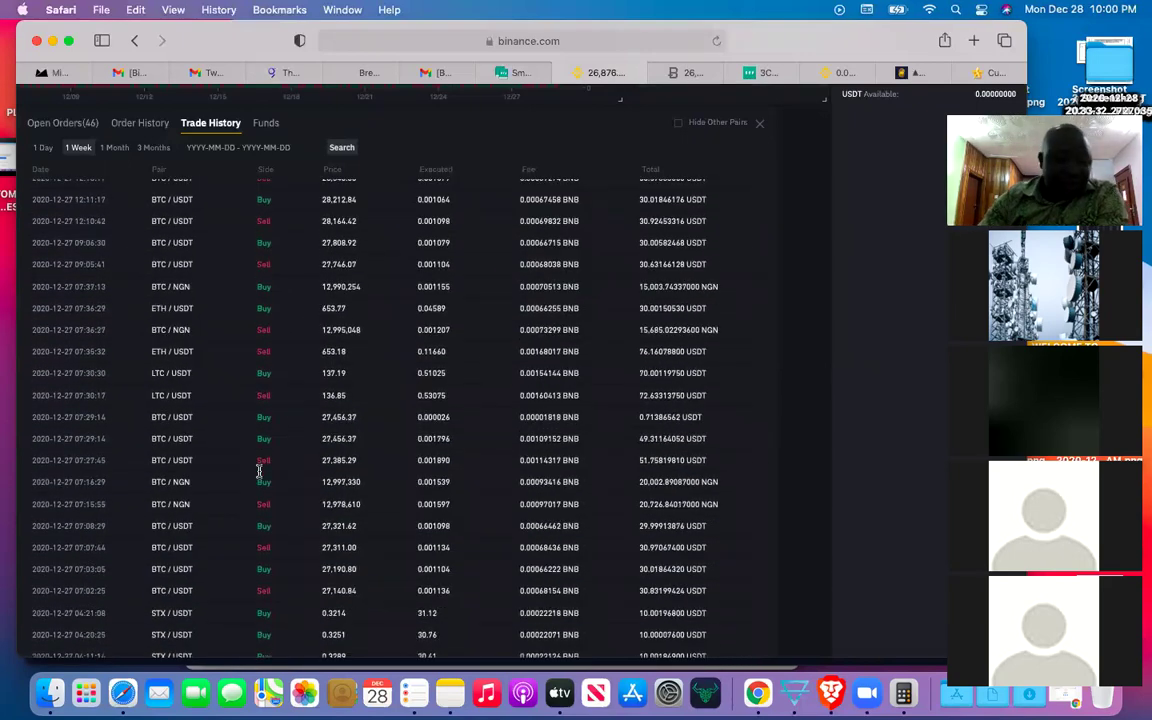
scroll(258, 470, "down", 3)
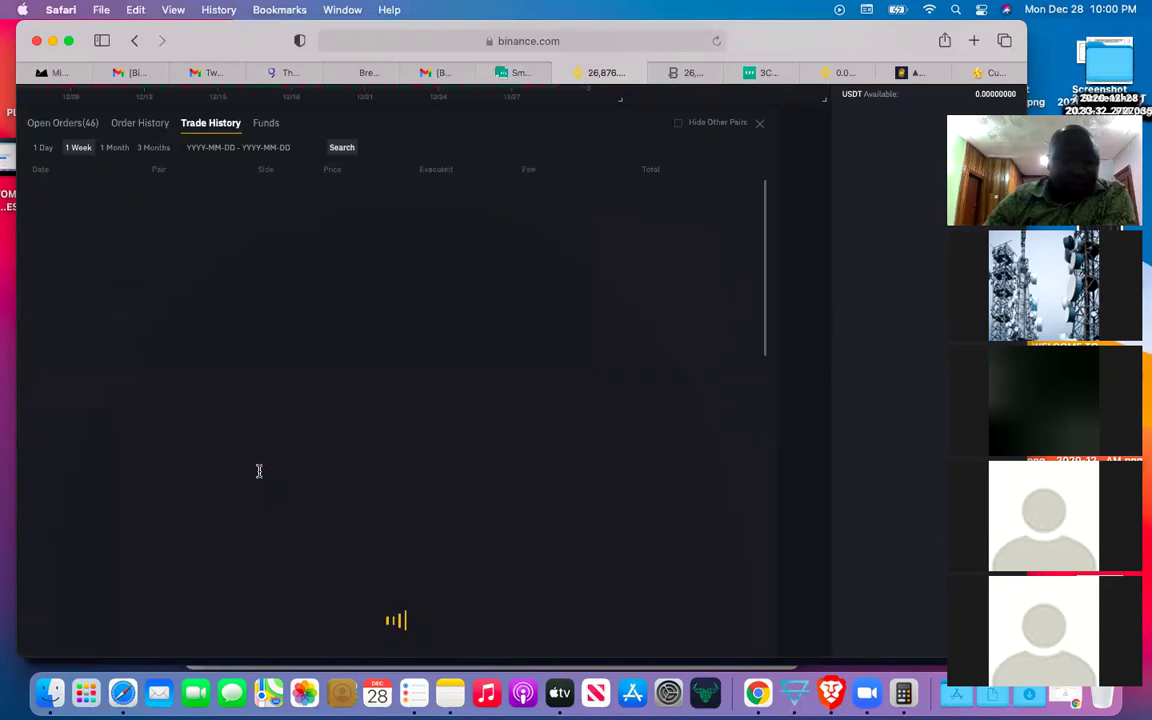